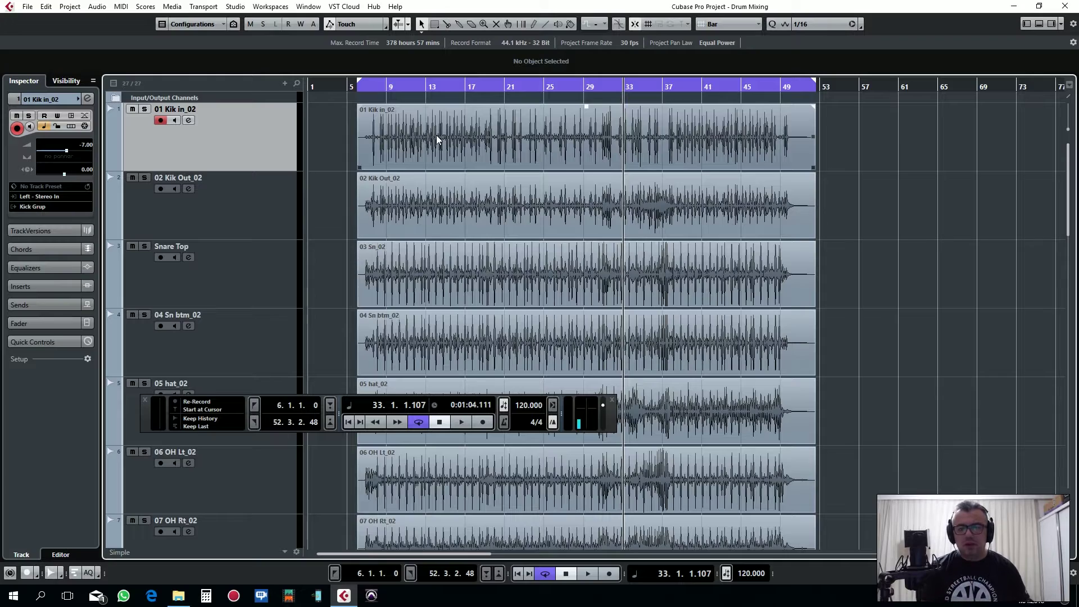
Solo the 01 Kik in_02 track and set the loop range from bar 31 to bar 39.
scroll(270, 340, "down", 10)
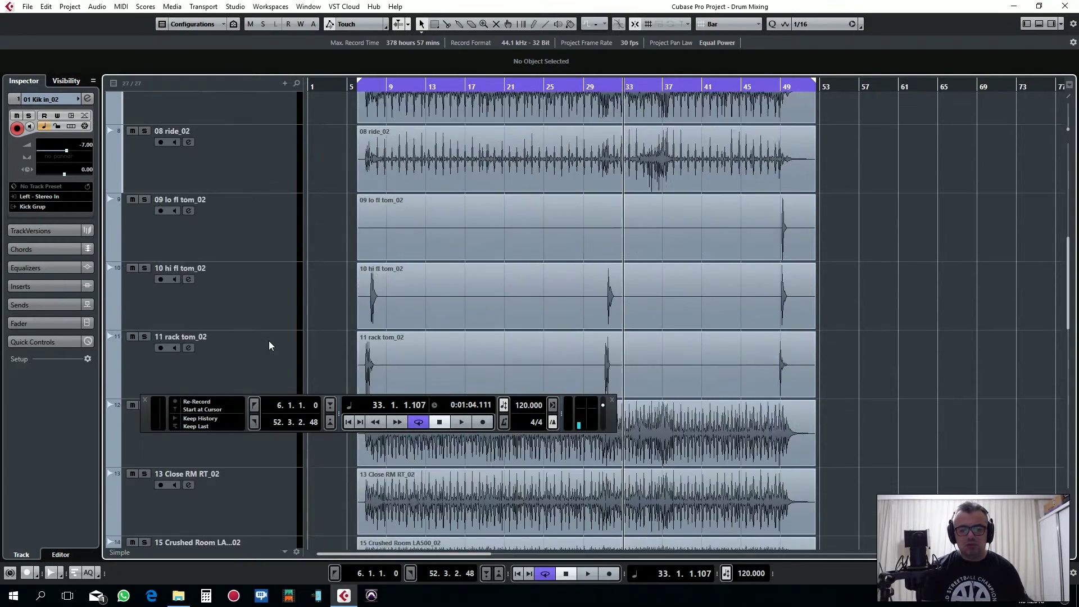
scroll(269, 341, "up", 8)
scroll(269, 342, "up", 3)
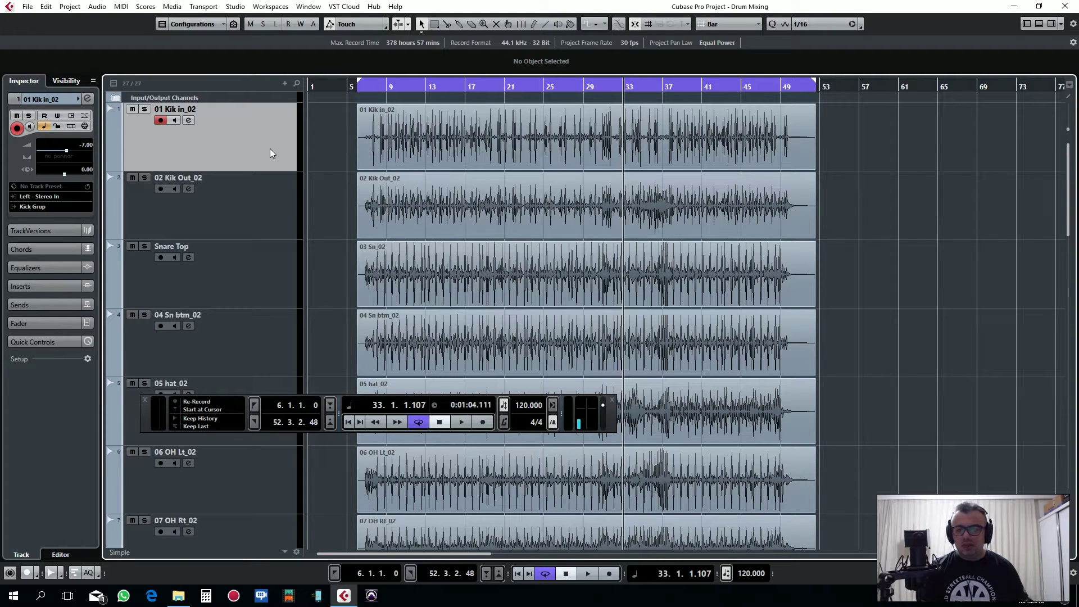
left_click(144, 110)
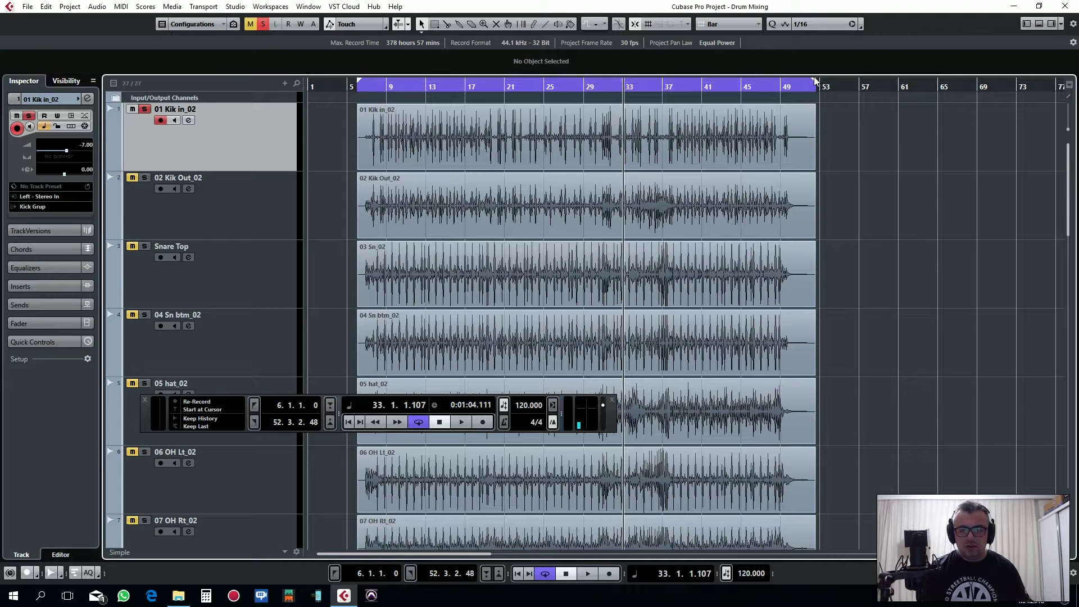
left_click_drag(814, 85, 721, 93)
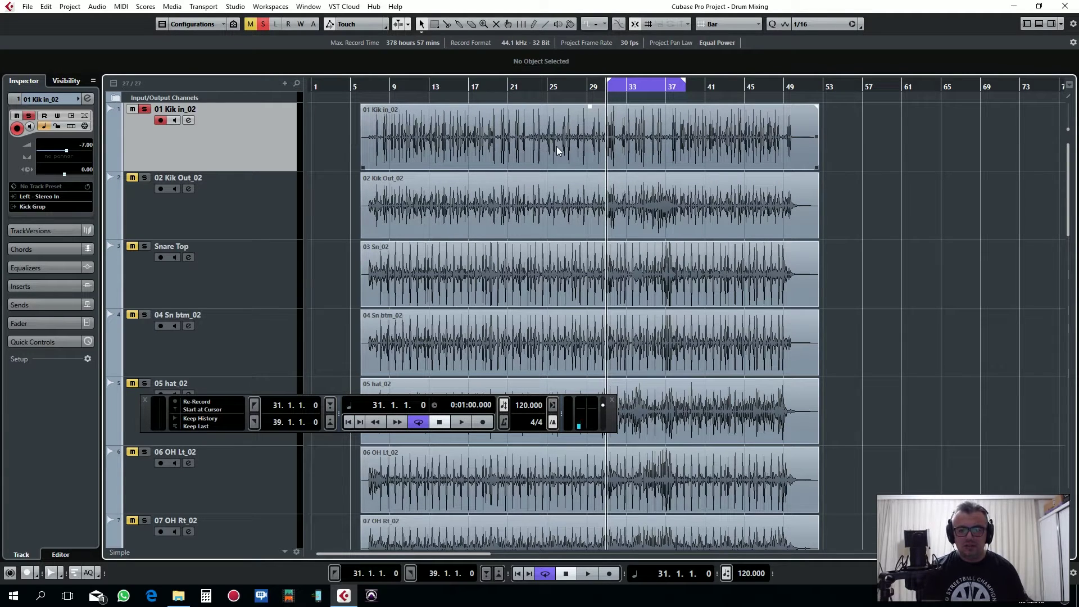
Audition the loop with only 01 Kik in_02 soloed, and again with only 02 Kik Out_02 soloed.
key("space")
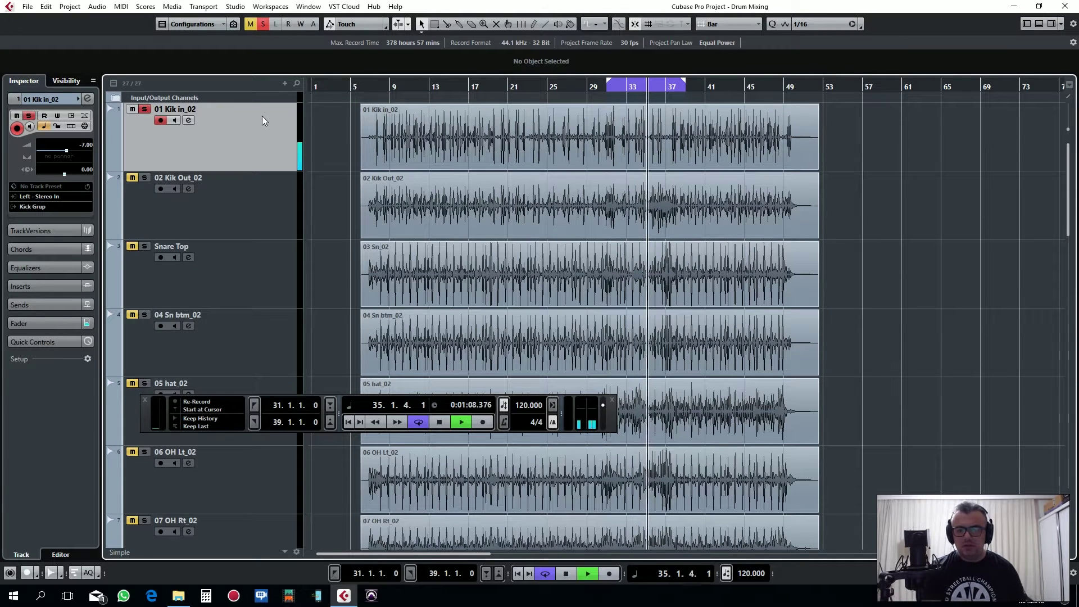
key("space")
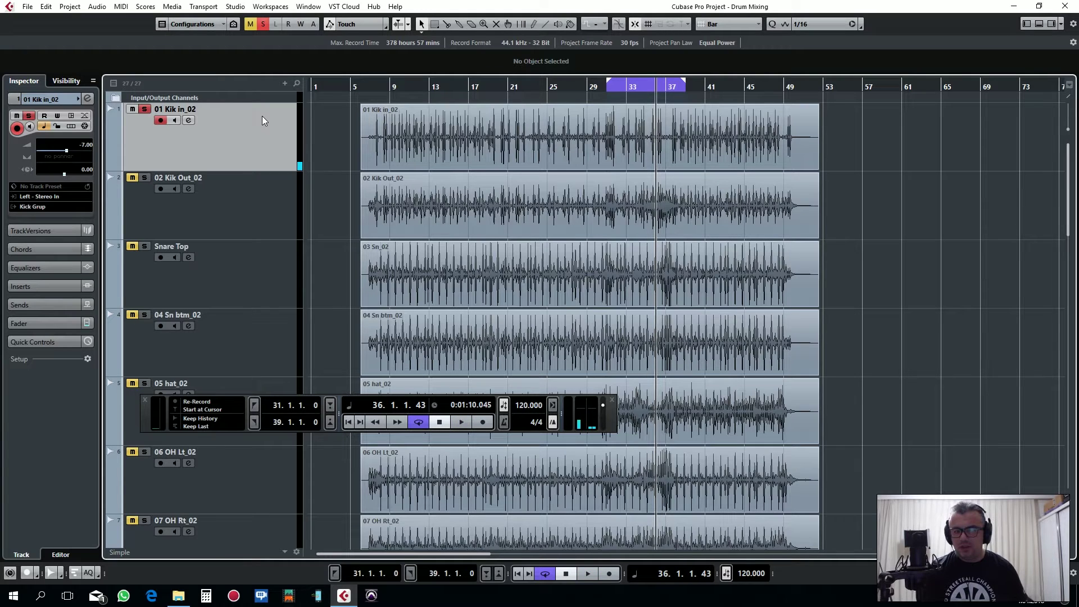
left_click(144, 109)
left_click(144, 178)
key("space")
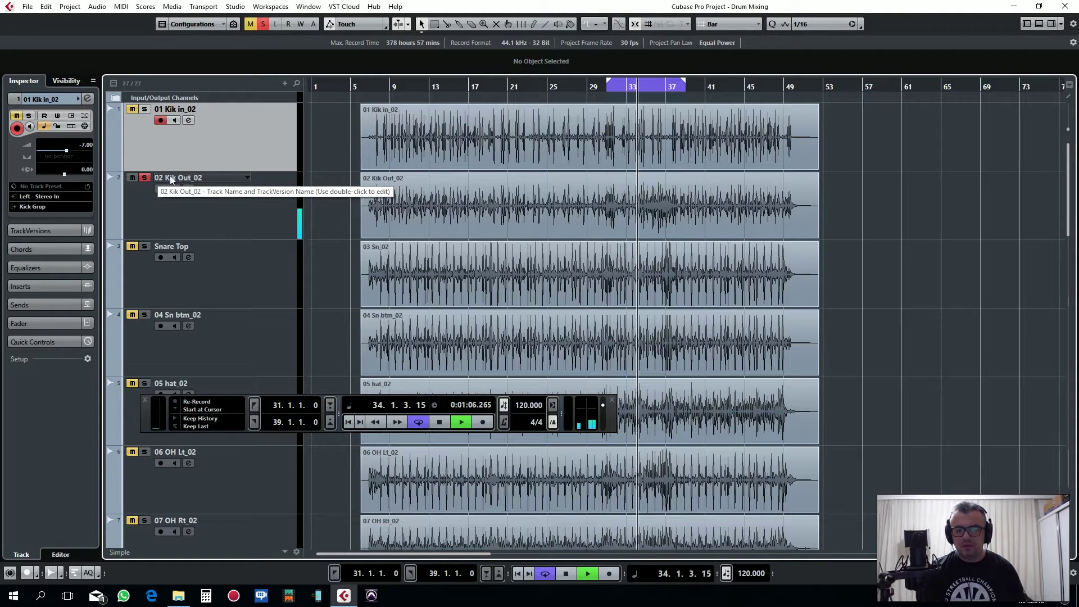
key("space")
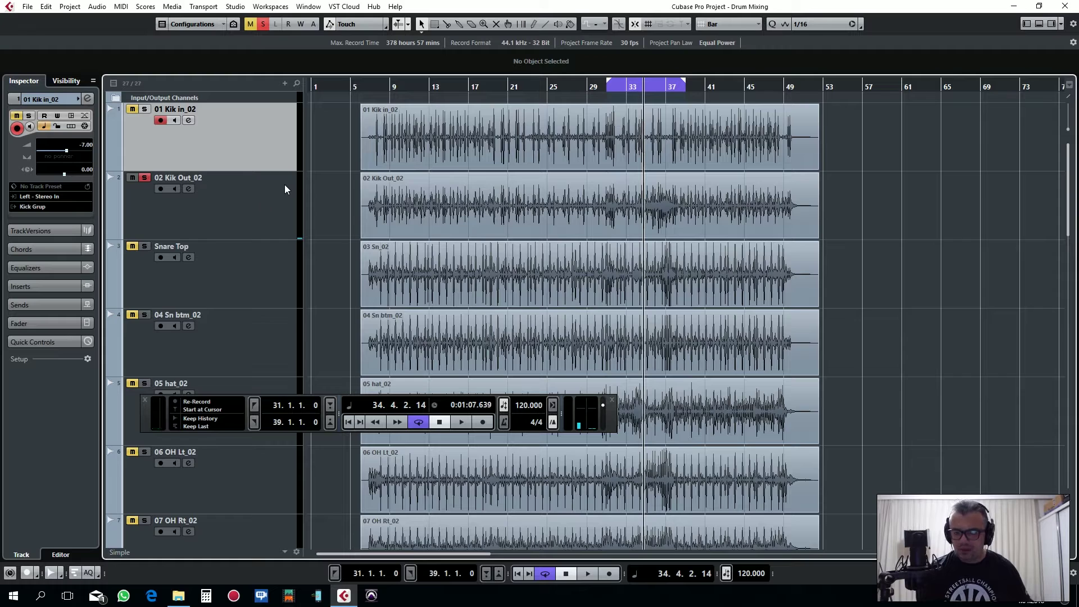
Solo 01 Kik in_02 again and load the Gate plug-in into its channel's first insert slot.
left_click(145, 109)
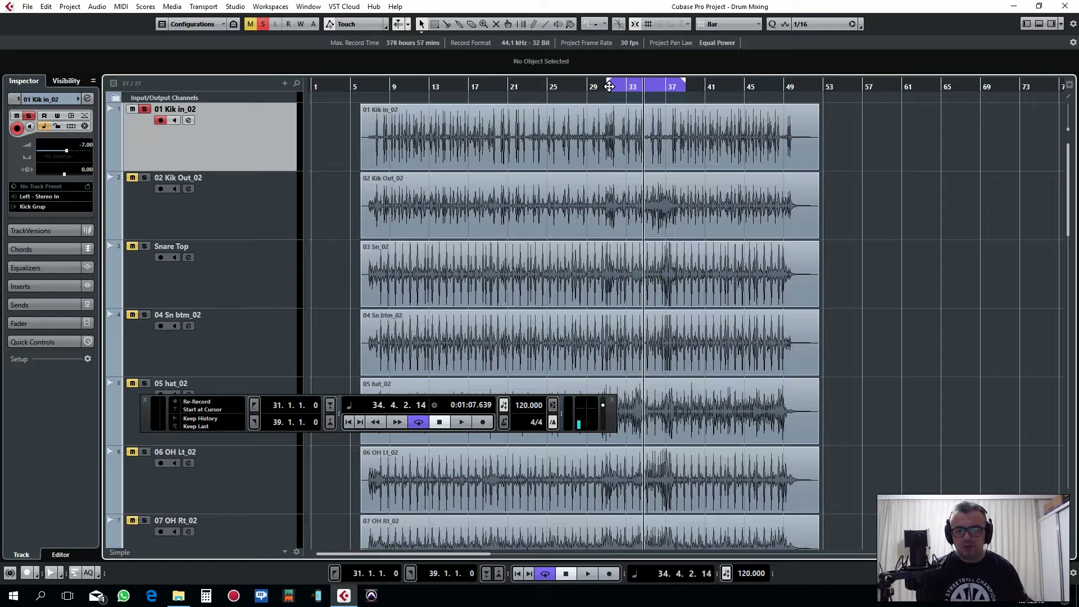
key("space")
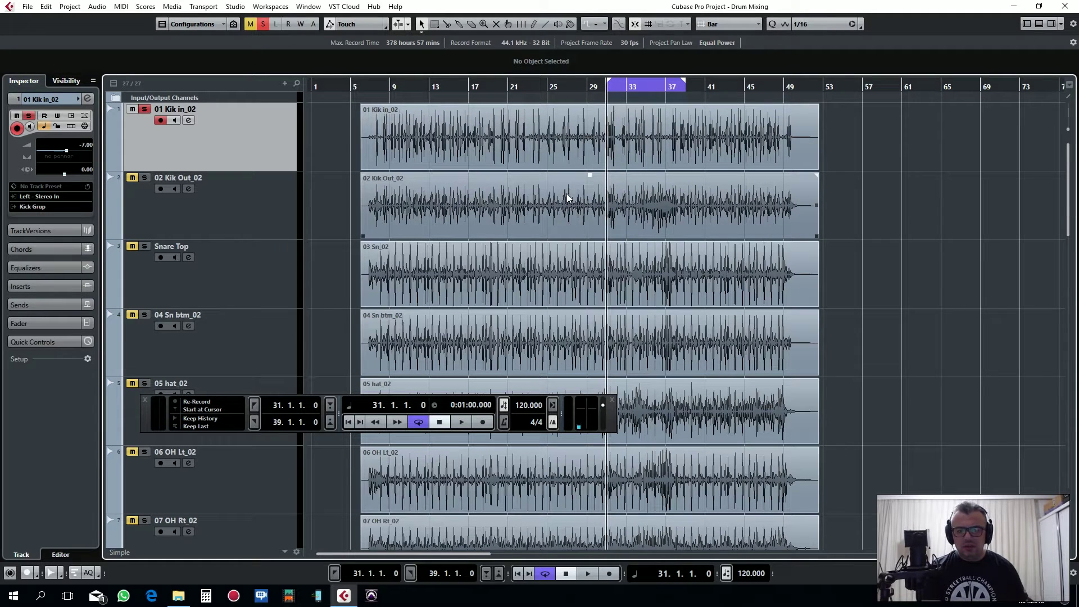
key("space")
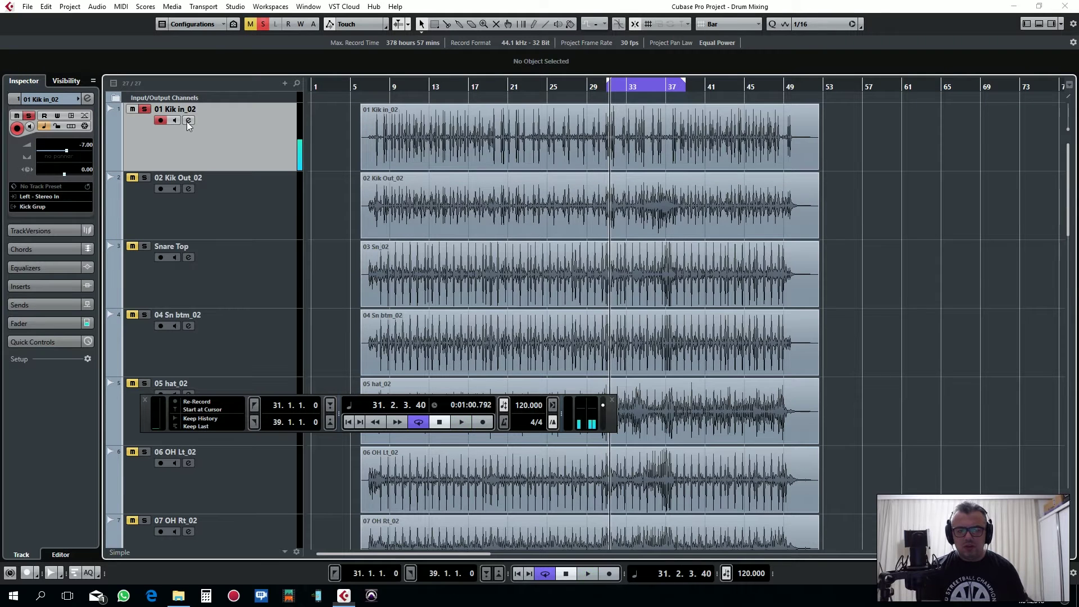
left_click(188, 121)
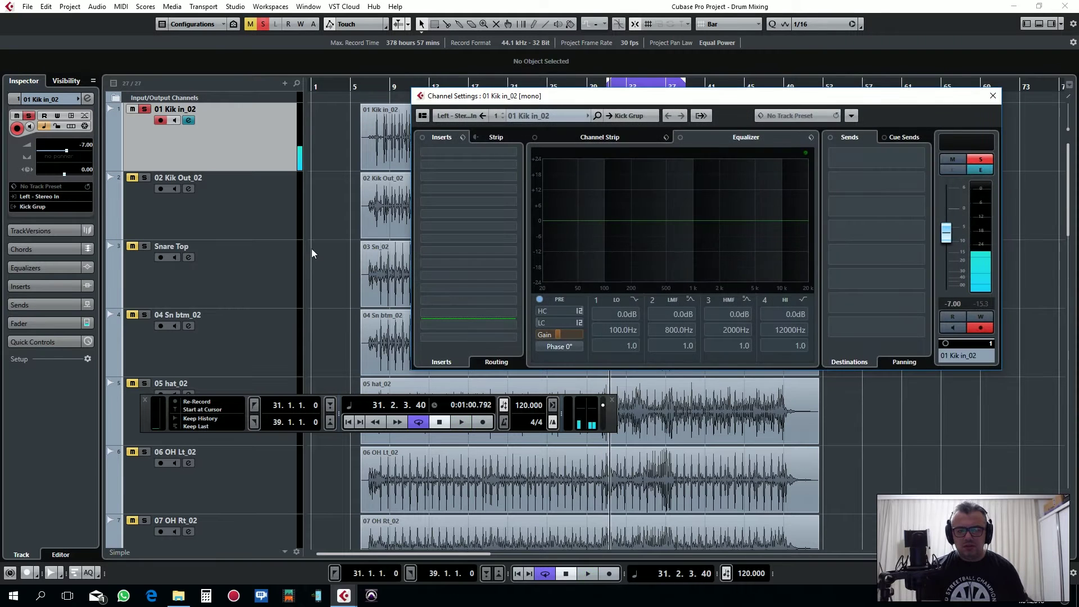
left_click(458, 153)
type("gat")
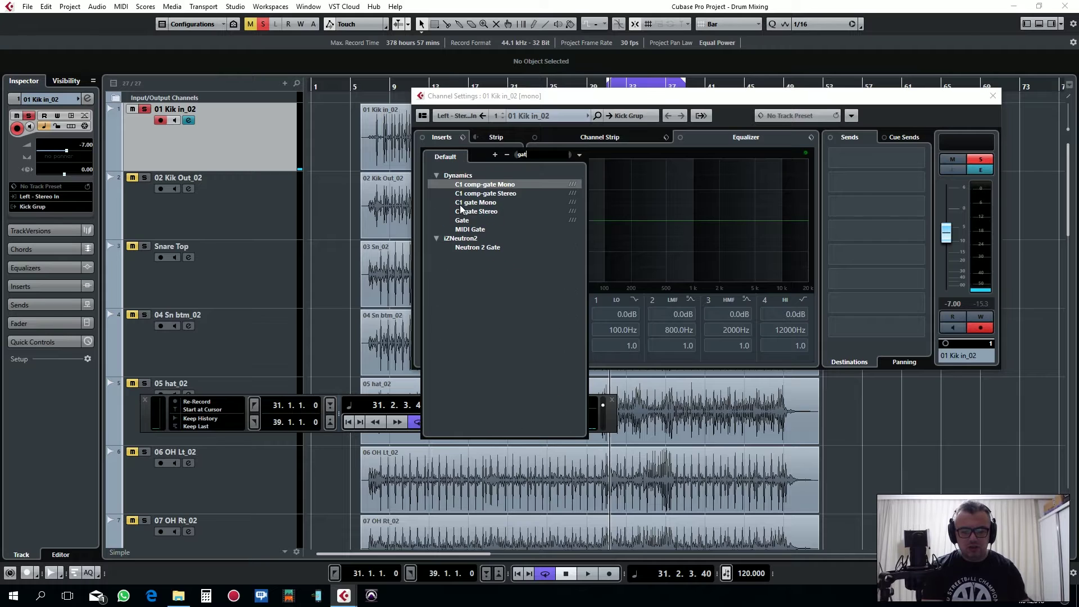
left_click(462, 220)
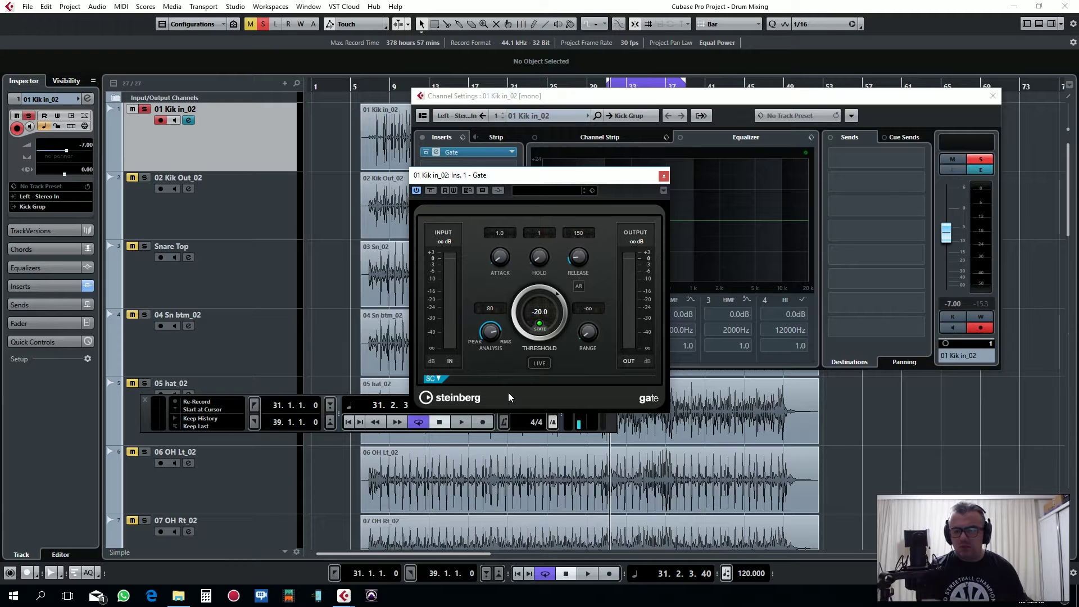
Raise the 01 Kik in_02 channel fader to about -0.15 during playback and bypass the Gate to hear the dry kick.
key("space")
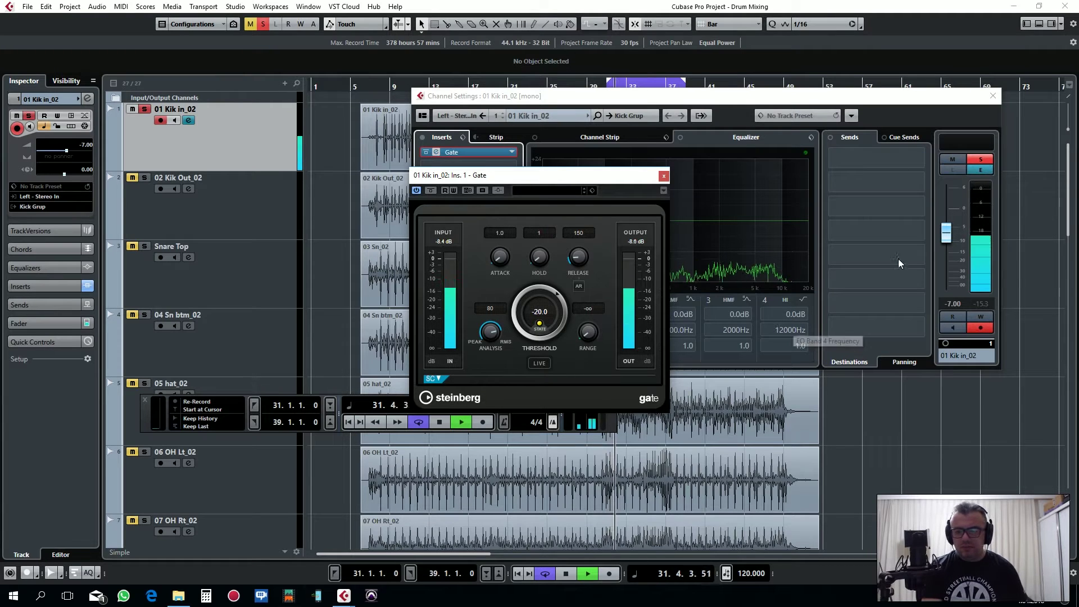
left_click_drag(947, 243, 946, 215)
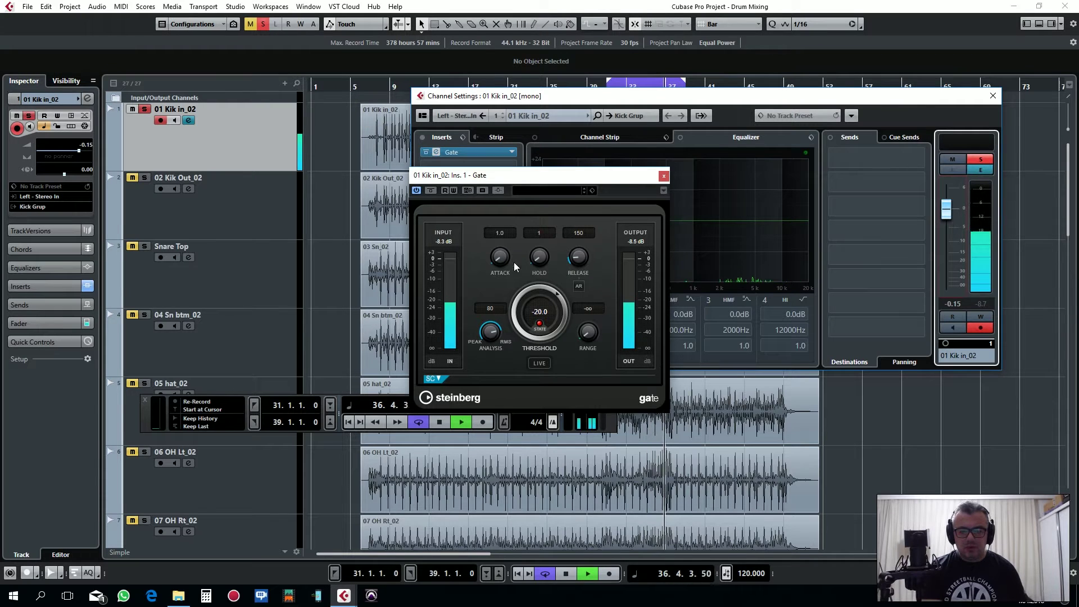
left_click(430, 191)
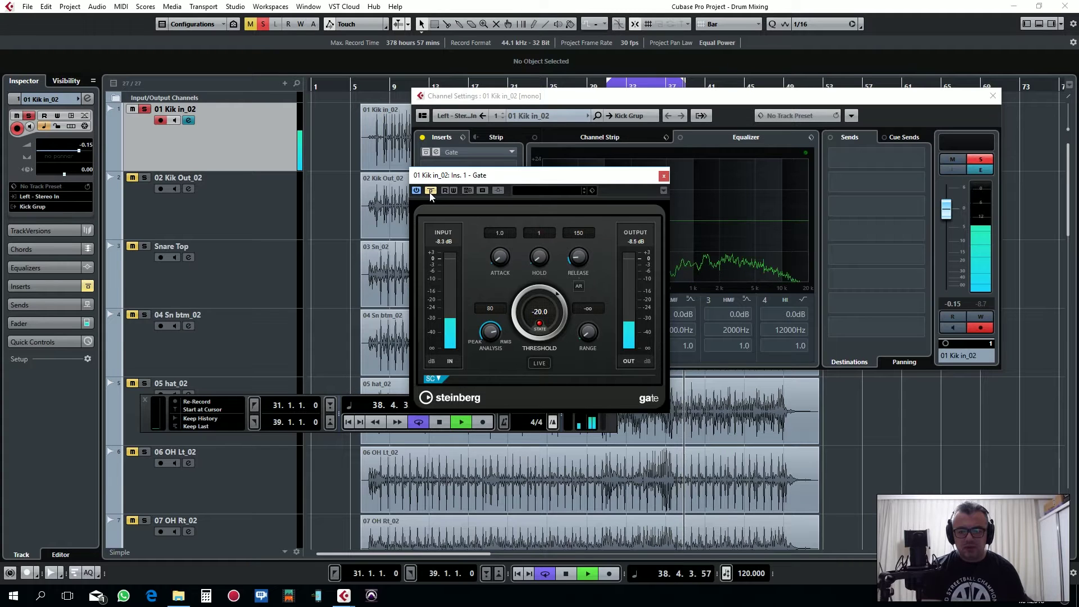
key("space")
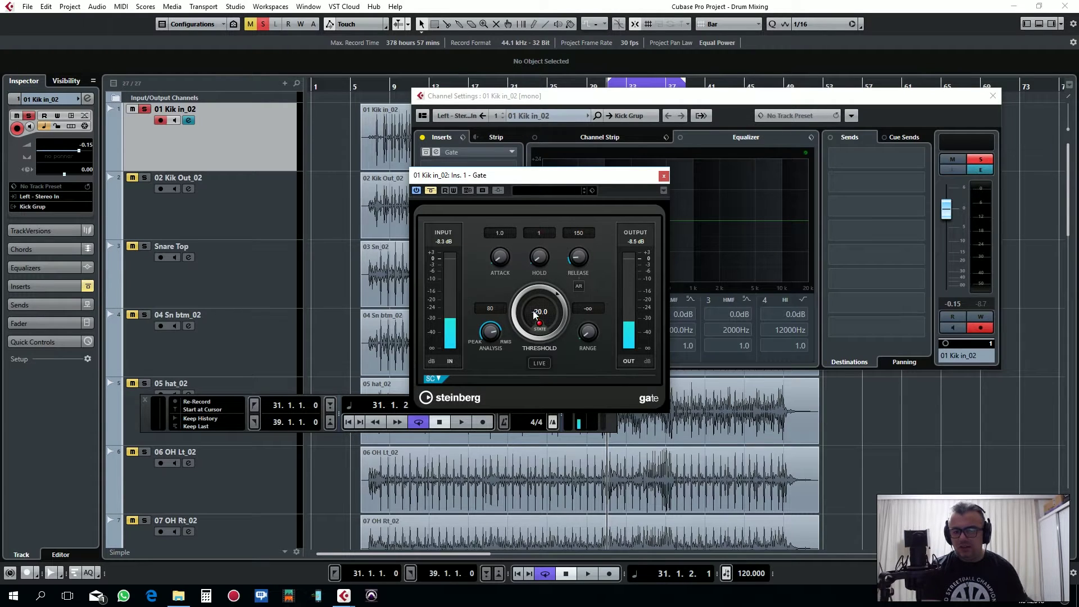
Lower the Gate threshold to about -35.7 while the loop plays and compare the kick with the Gate bypassed and active.
key("space")
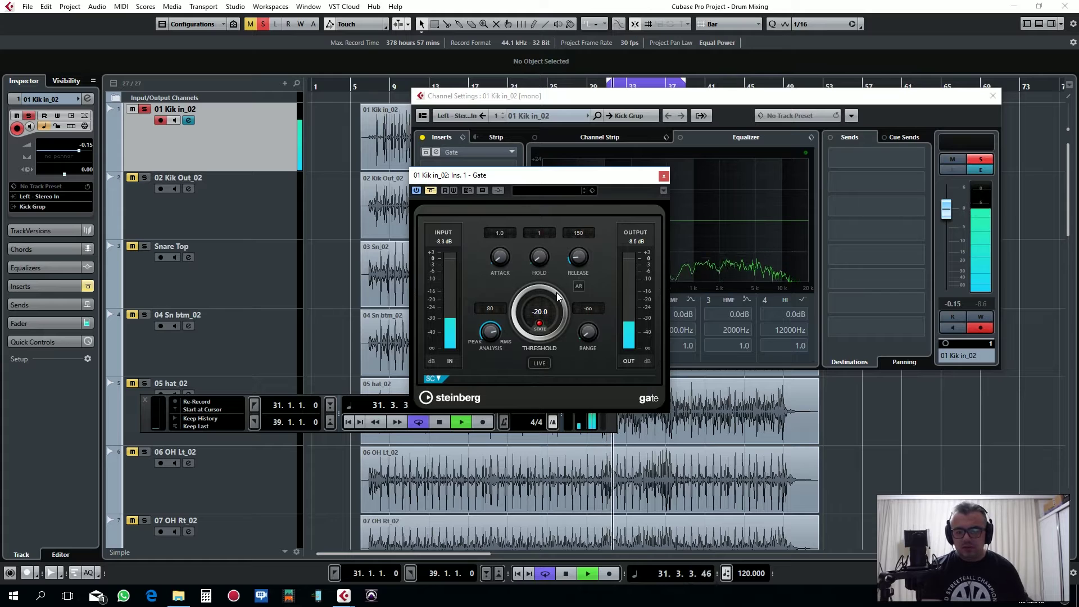
left_click_drag(550, 289, 447, 212)
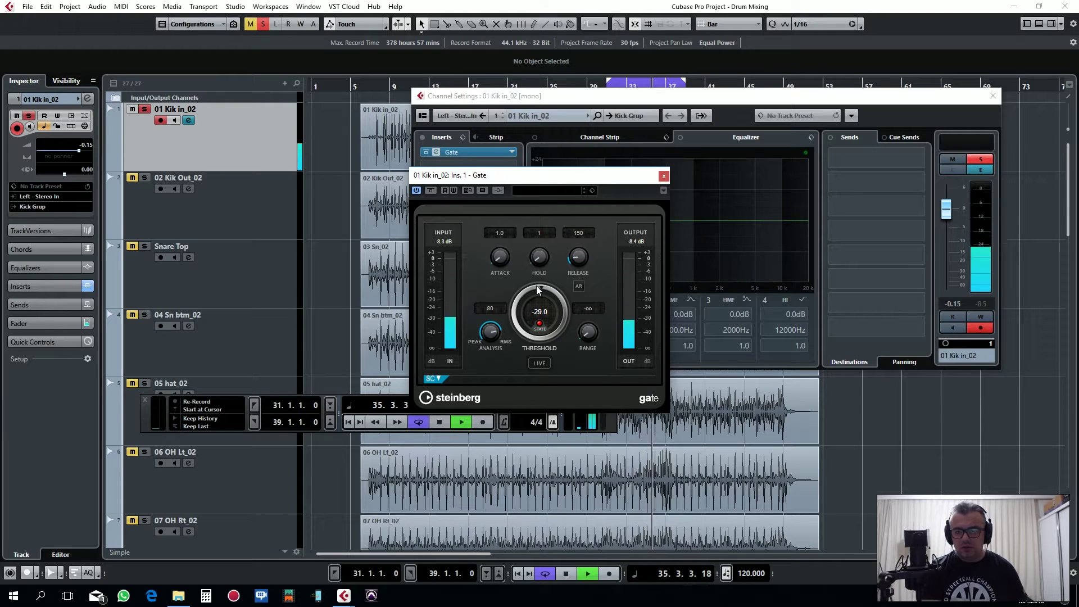
left_click_drag(525, 295, 538, 349)
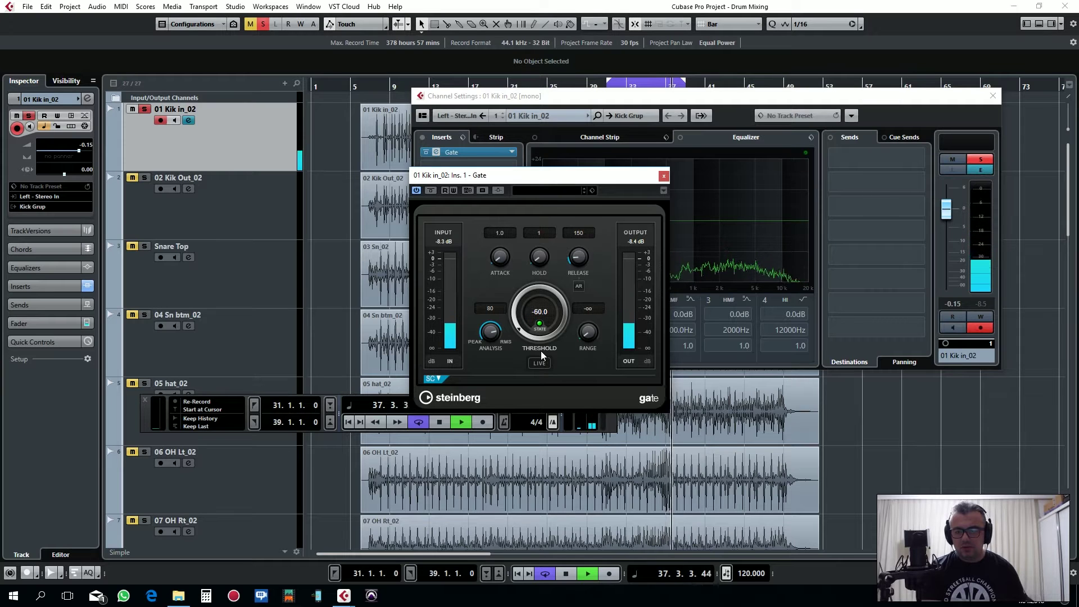
left_click_drag(522, 334, 525, 290)
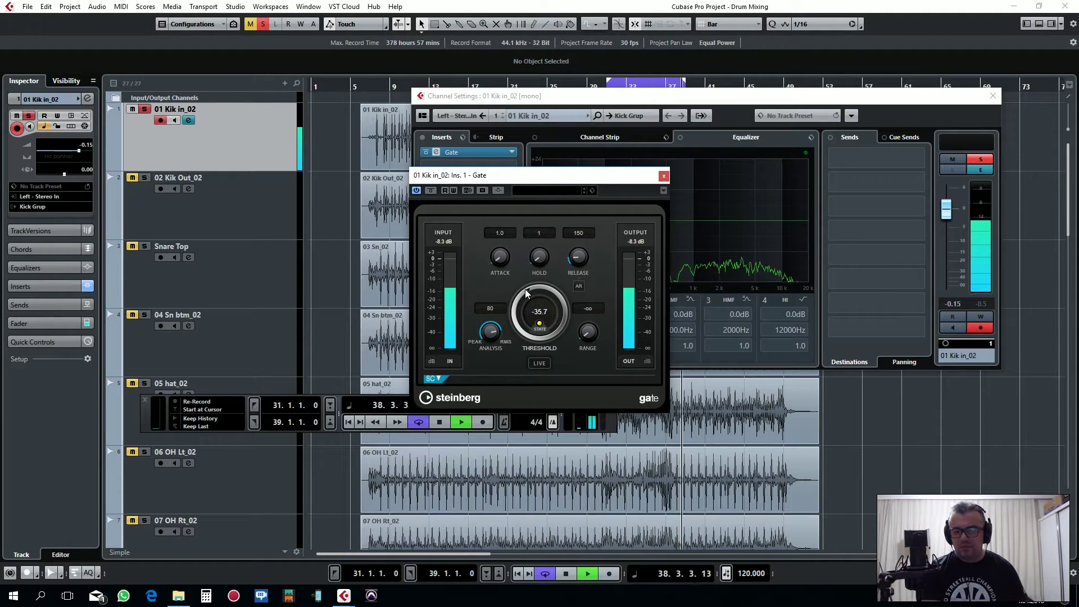
left_click(431, 191)
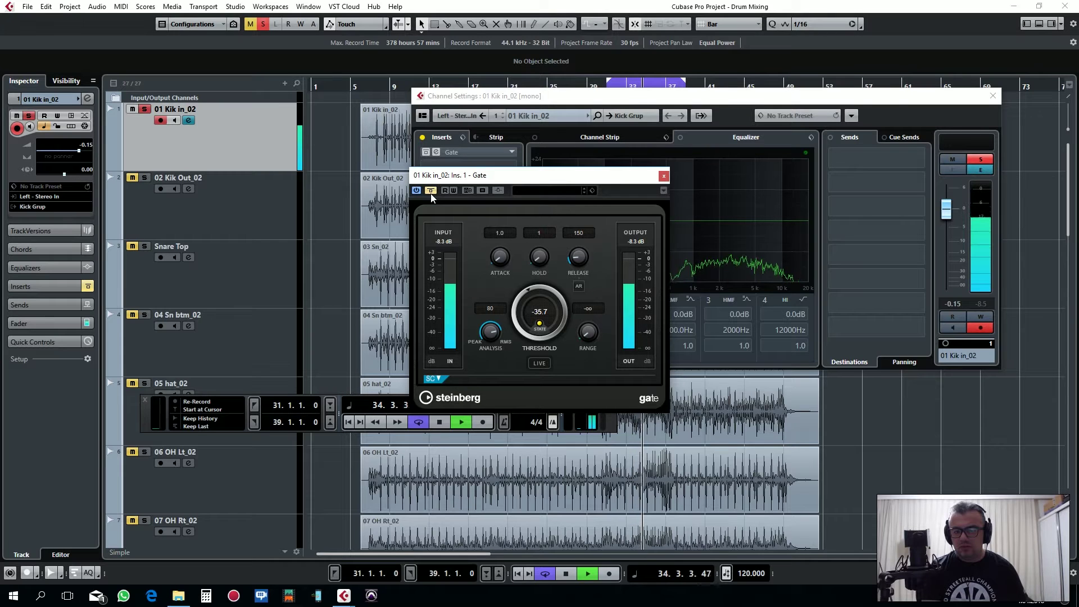
left_click(430, 193)
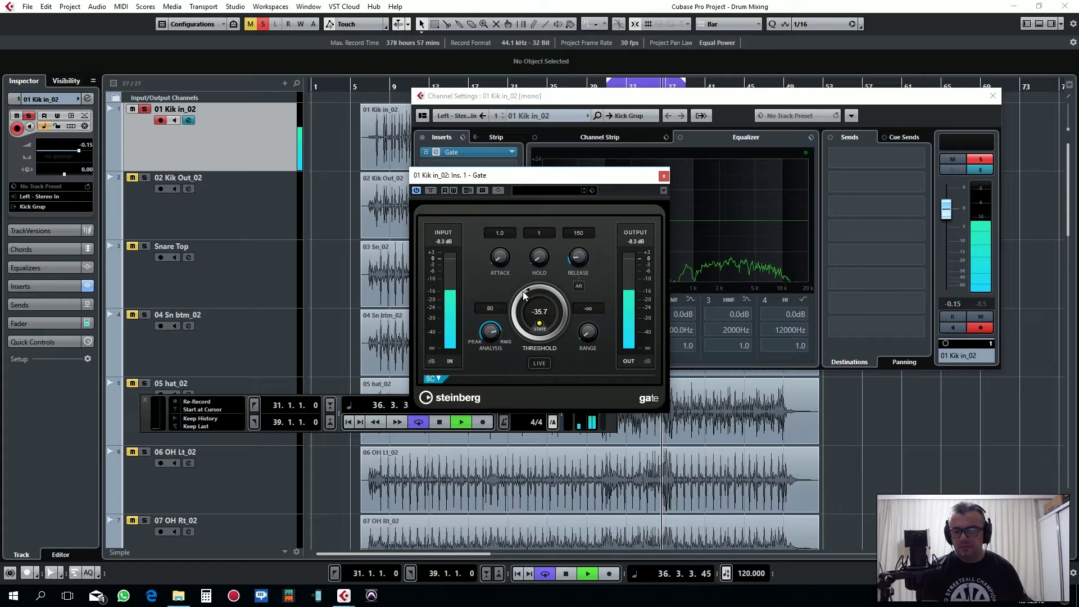
Fine-tune the Gate threshold to -36.9 and shorten its attack to 0.1.
key("space")
scroll(532, 297, "down", 2)
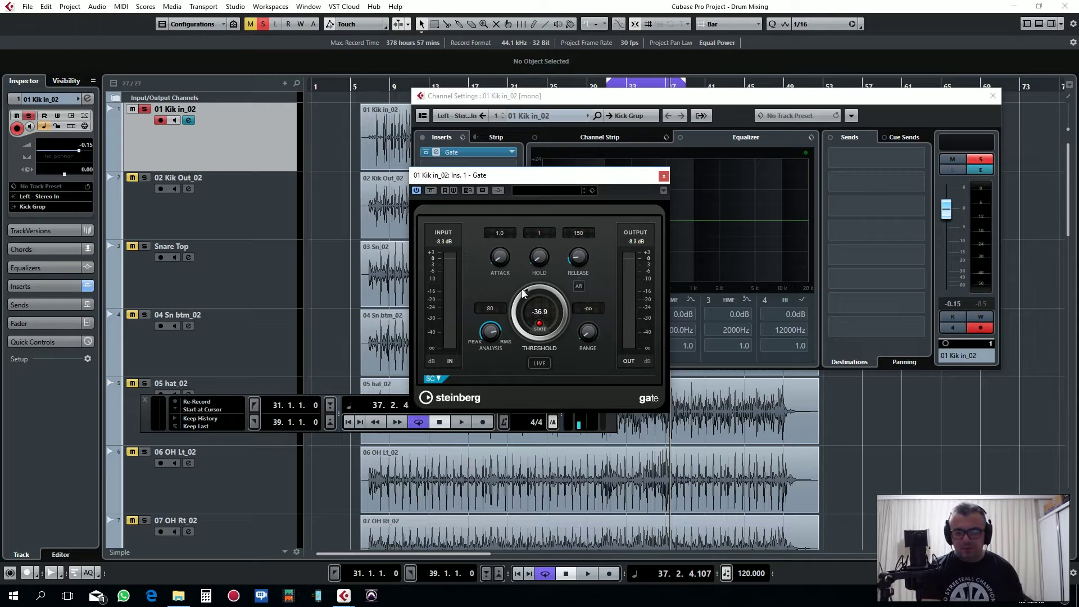
key("space")
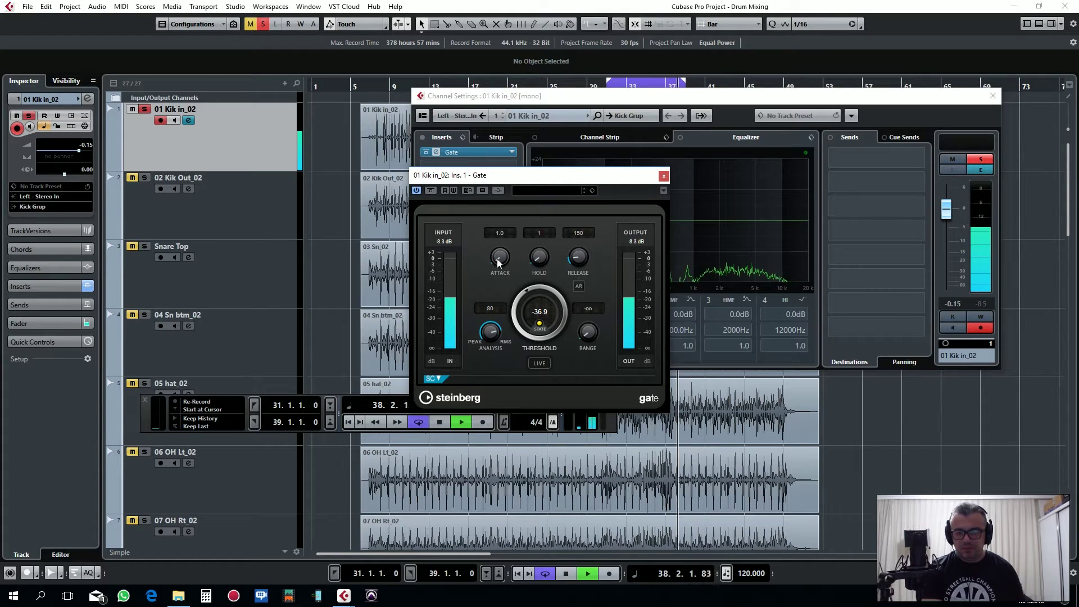
key("space")
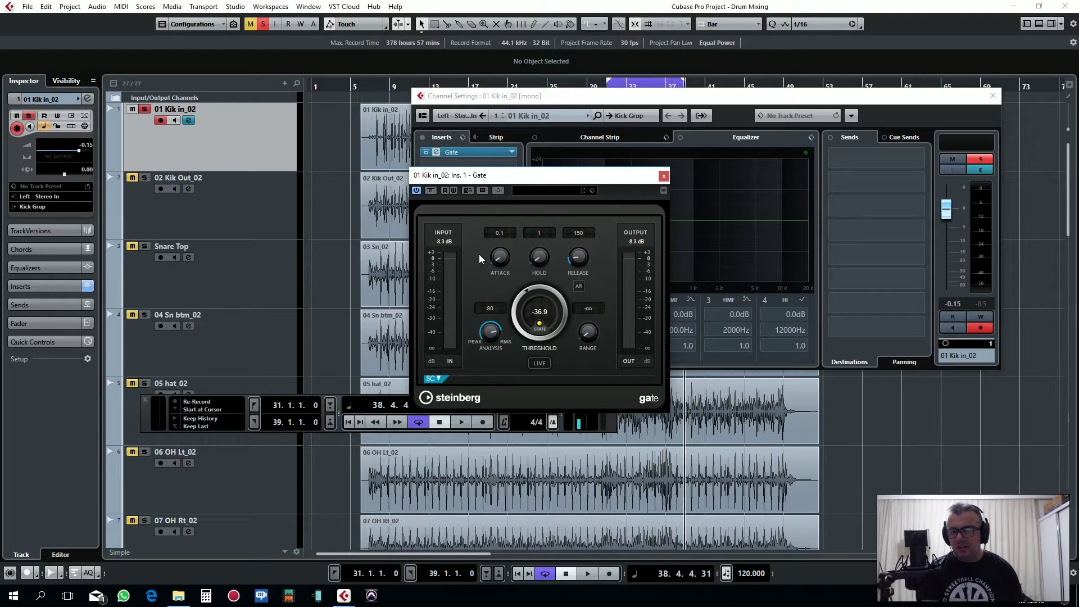
Shorten the Gate release to 119 during playback and compare the kick with the Gate bypassed and active.
key("space")
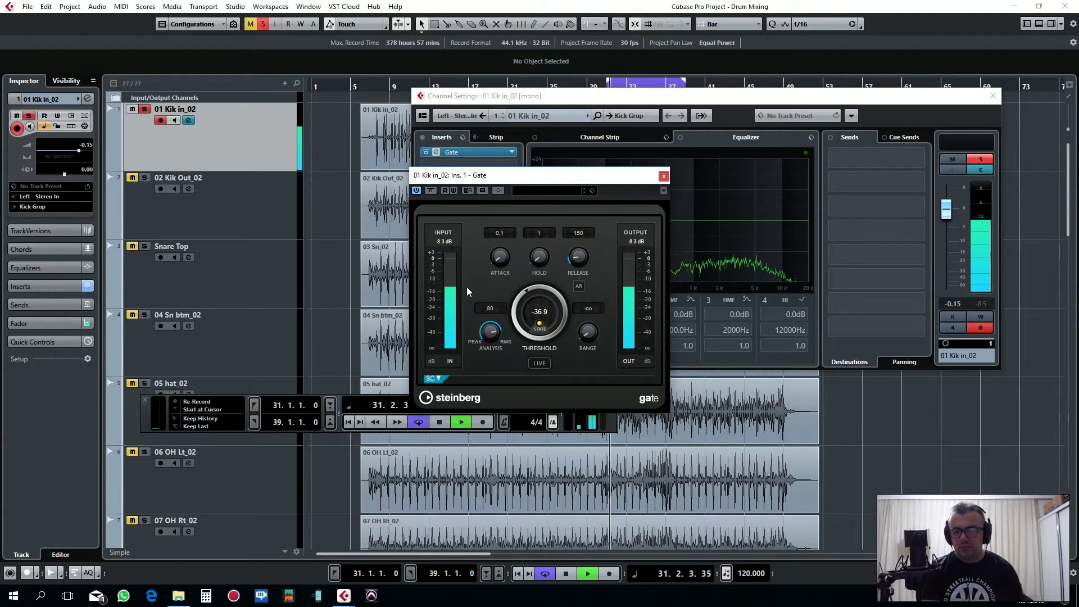
key("space")
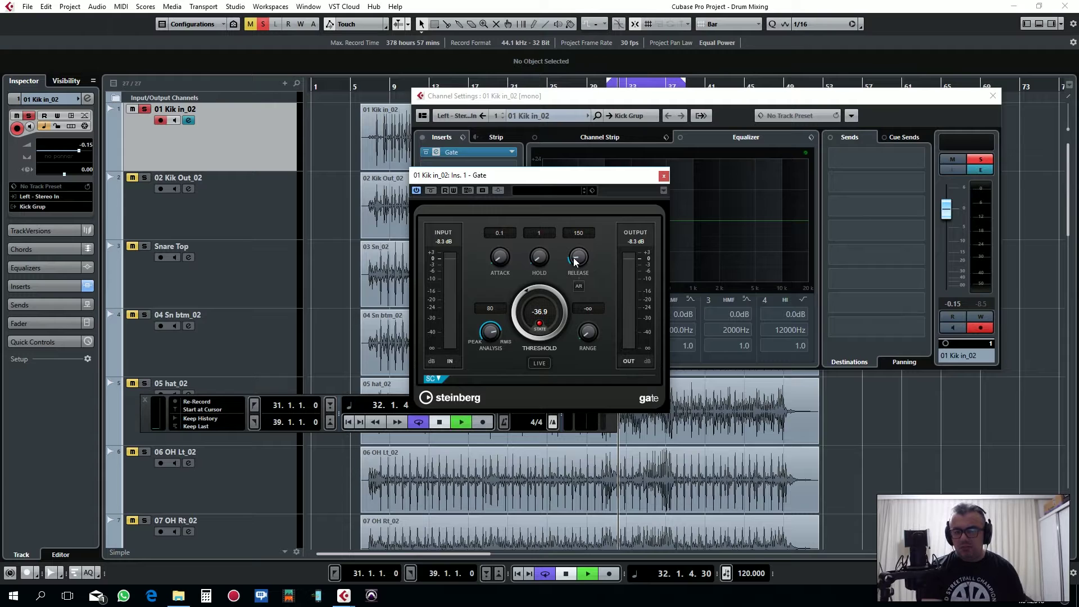
key("space")
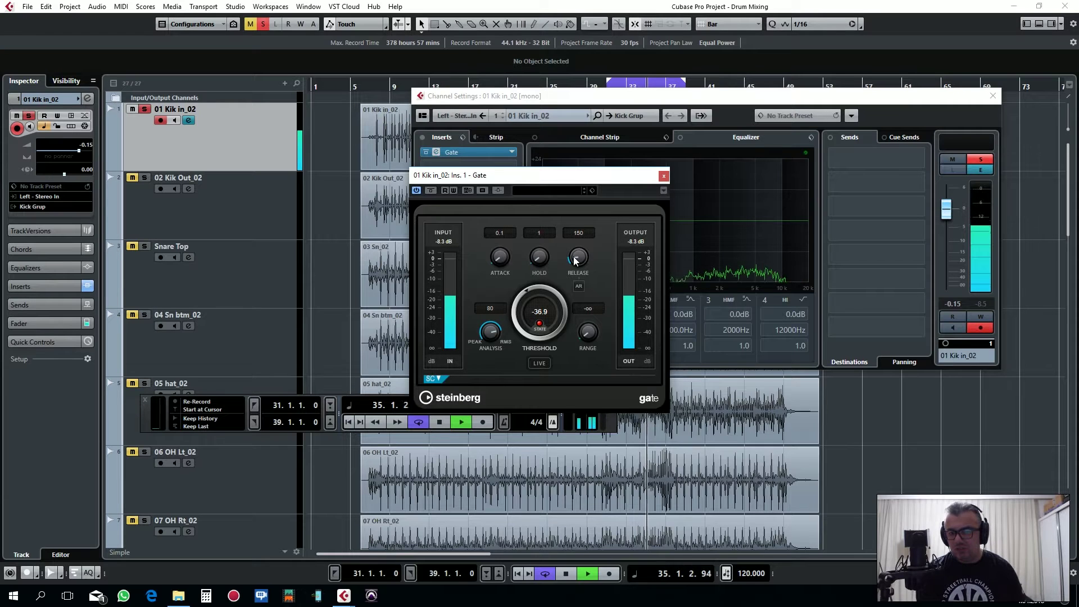
left_click_drag(575, 260, 591, 265)
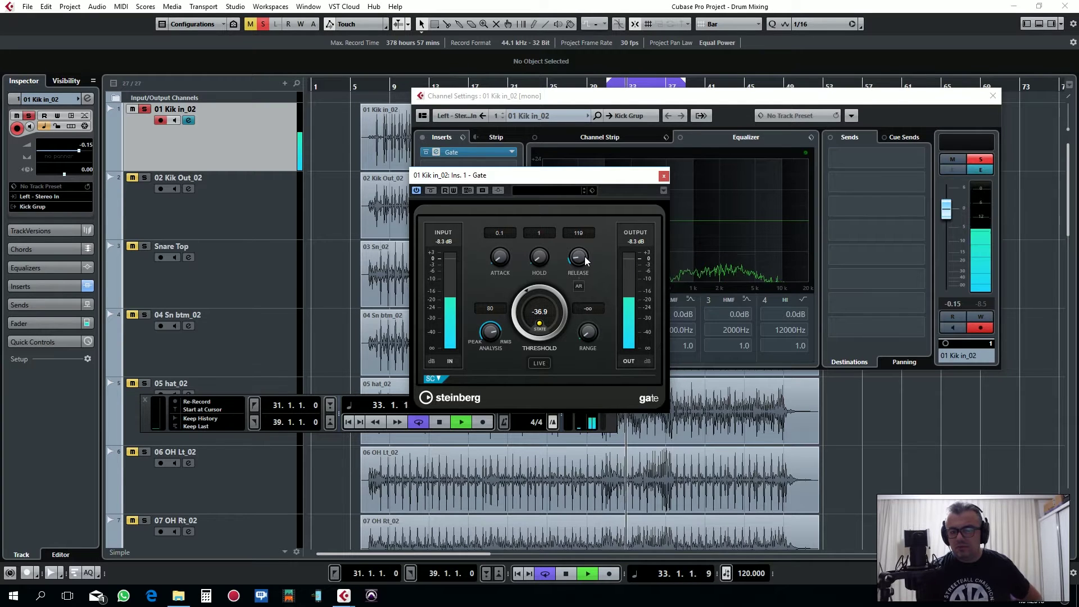
left_click(431, 190)
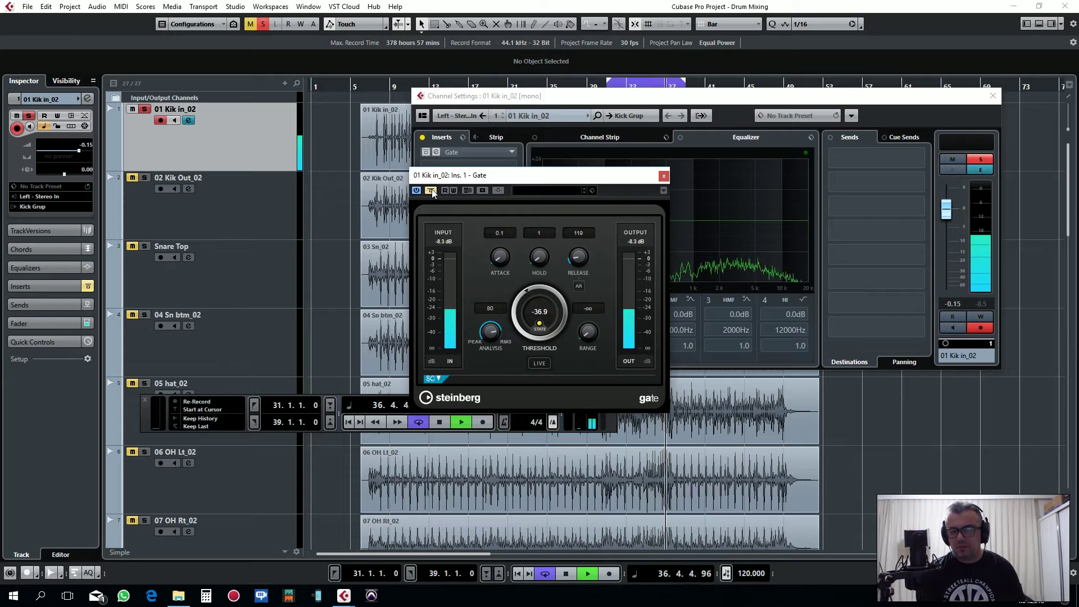
left_click(431, 192)
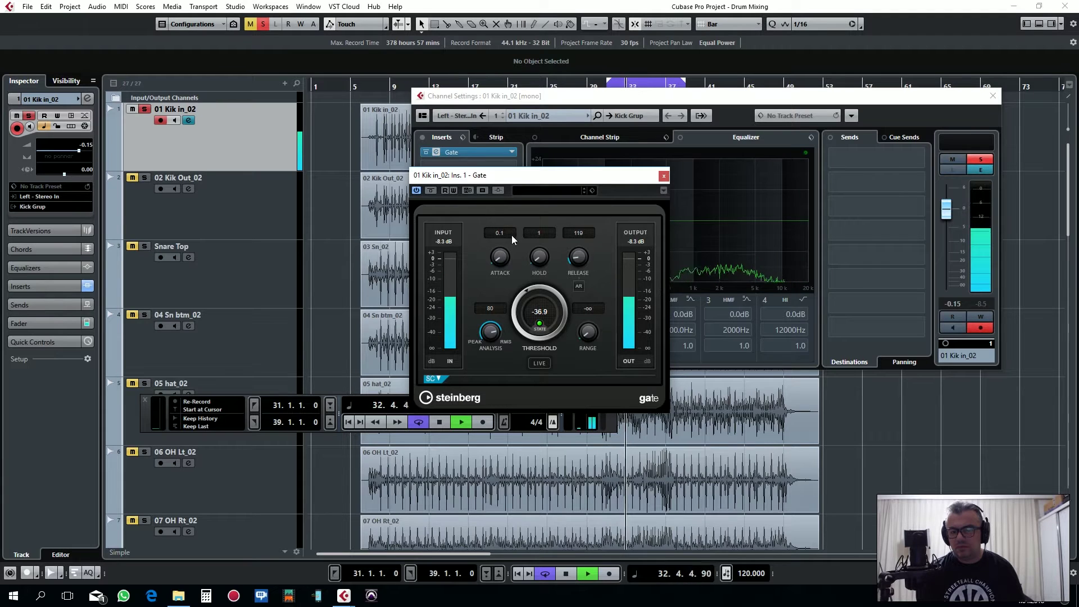
Lower the Gate threshold to -38.1 while the loop plays.
scroll(524, 288, "down", 3)
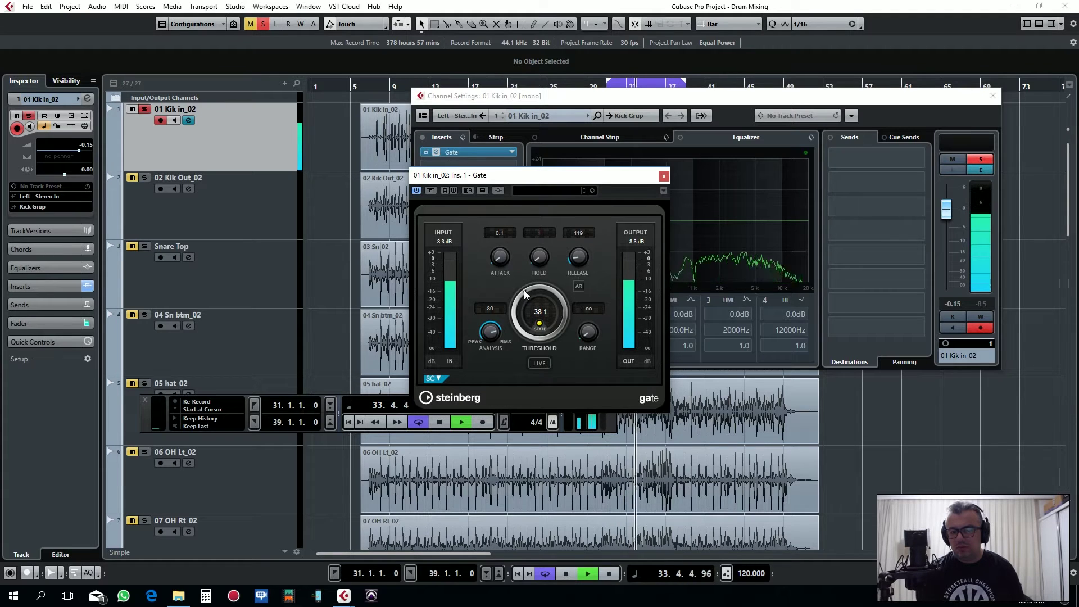
scroll(524, 290, "down", 5)
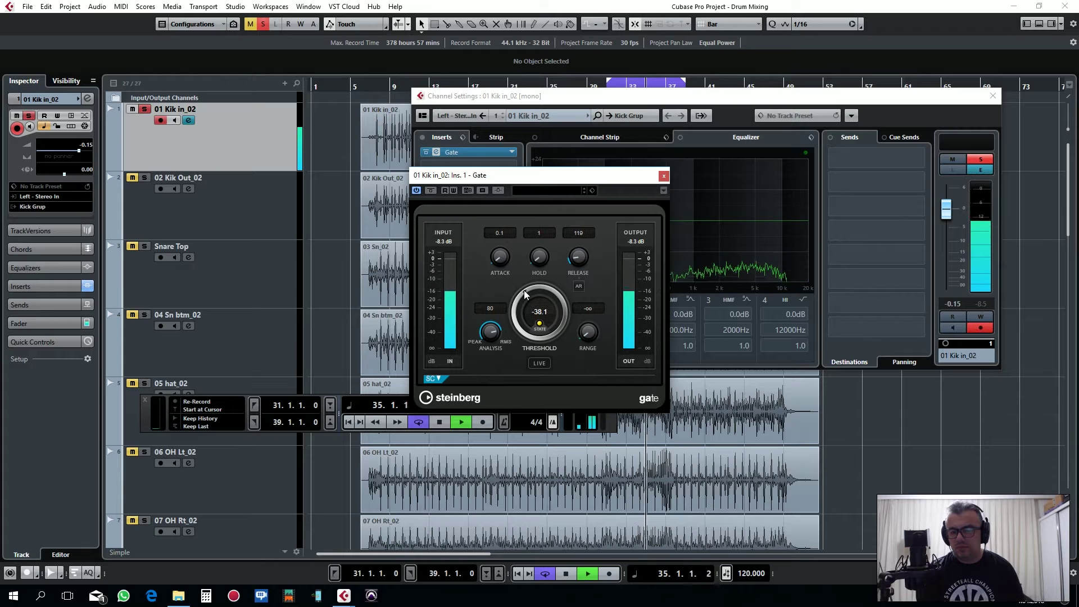
Raise the inside kick's Gate threshold to -31.8 during playback, stop the transport, and close the Gate and channel settings windows.
scroll(523, 292, "up", 10)
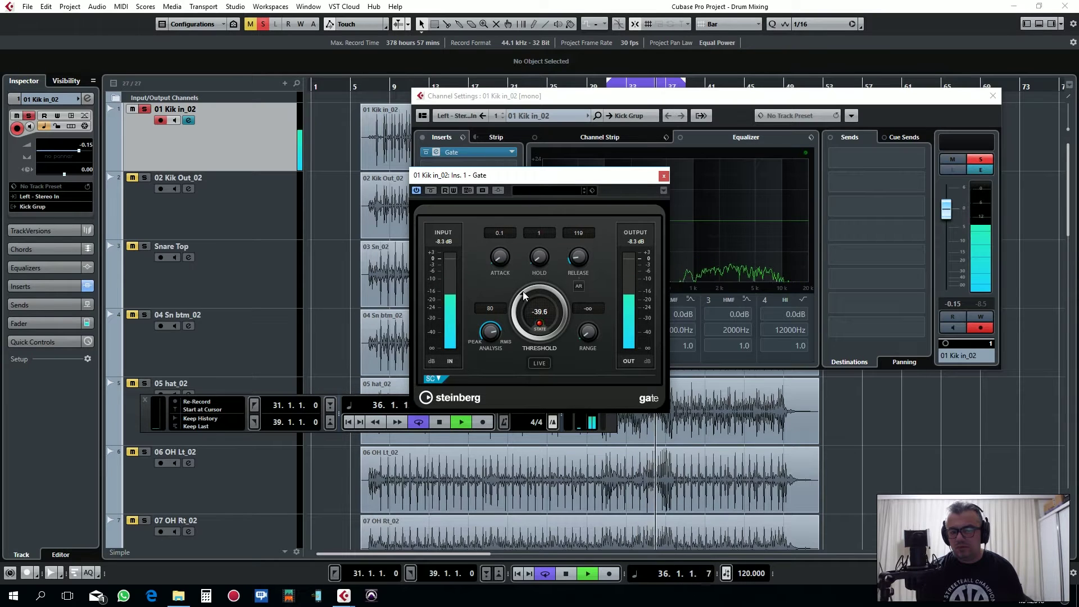
scroll(528, 283, "up", 12)
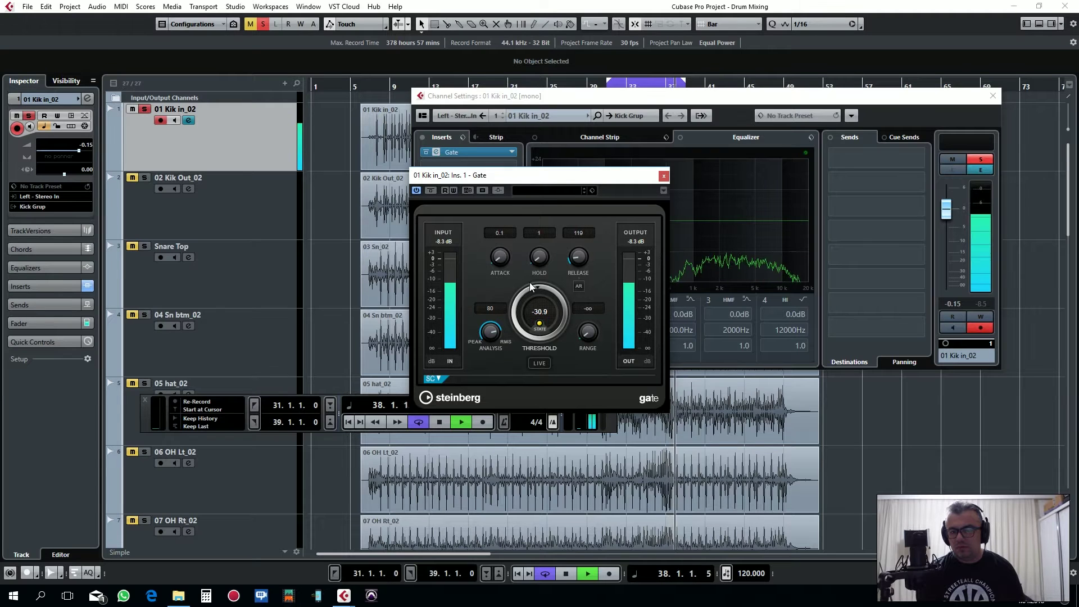
scroll(528, 282, "down", 2)
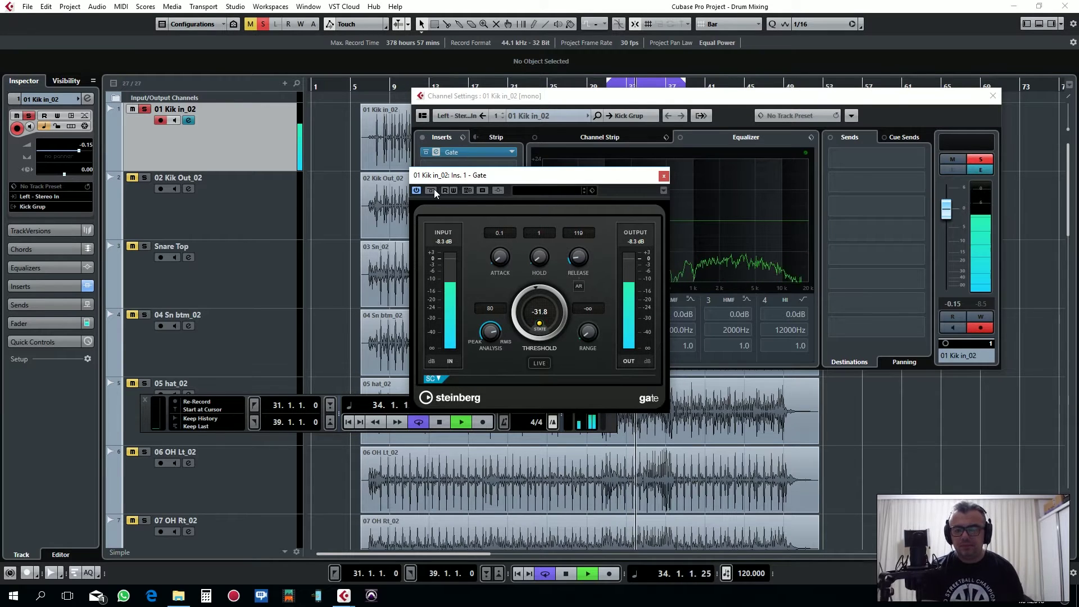
key("space")
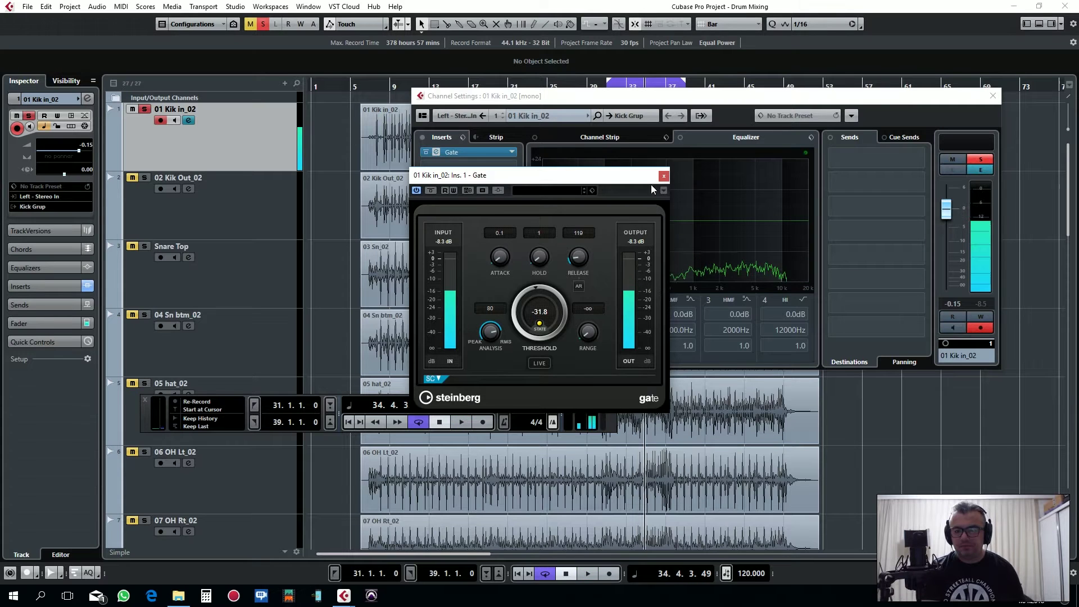
left_click(664, 178)
left_click(993, 95)
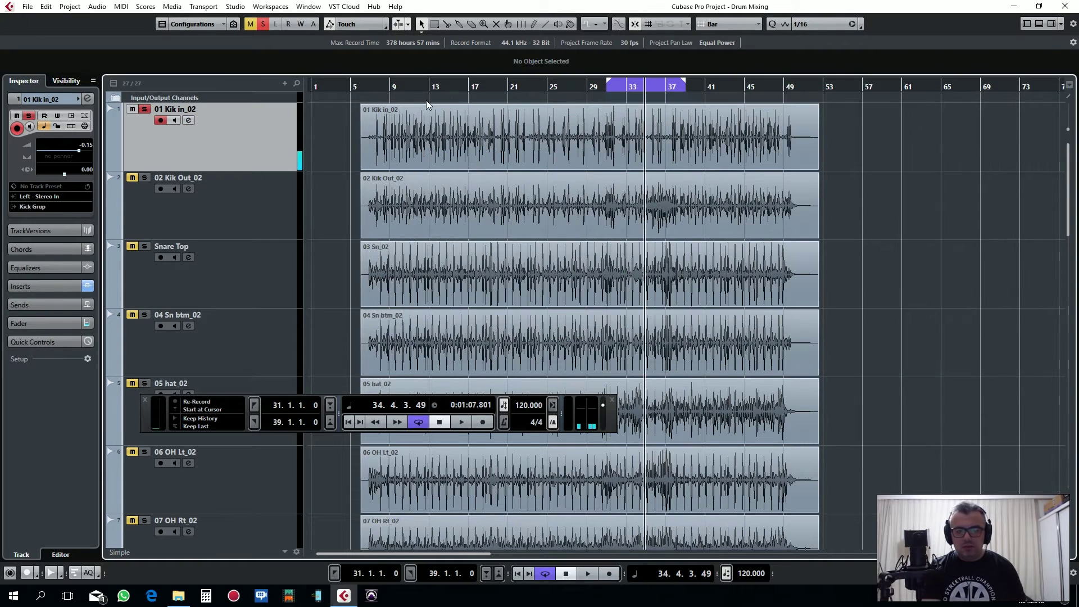
Solo 02 Kik Out_02 instead of 01 Kik in_02 and load Gate into its first insert slot.
left_click(144, 109)
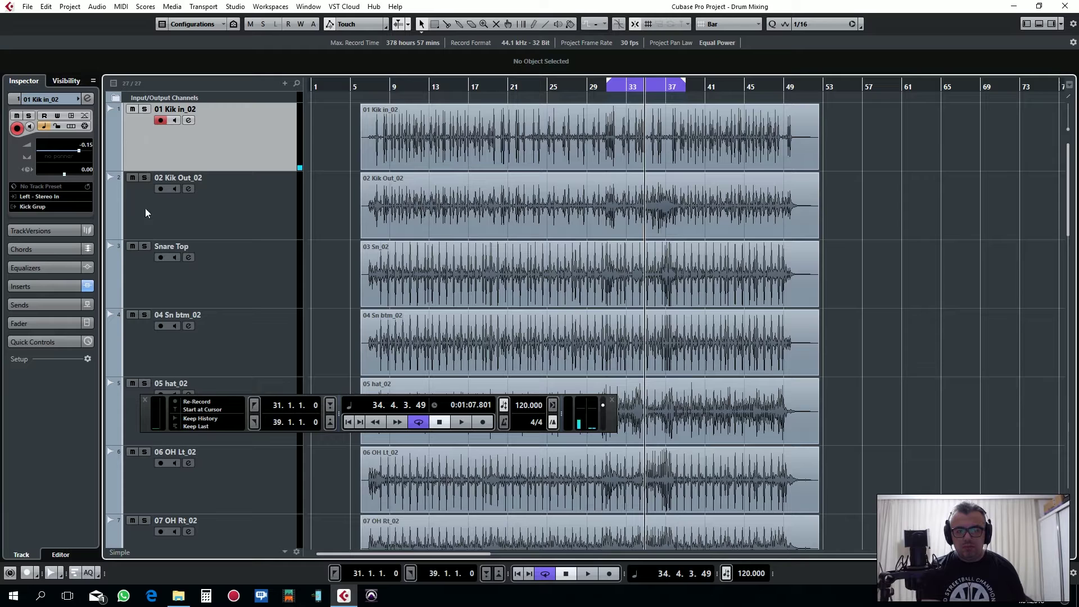
left_click(144, 177)
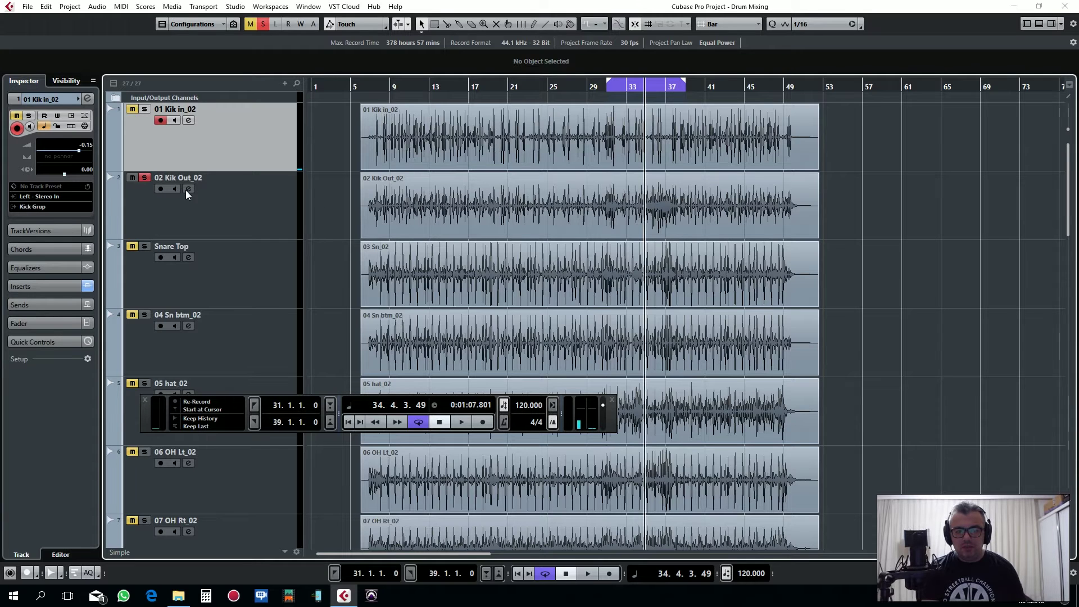
left_click(189, 189)
left_click(465, 152)
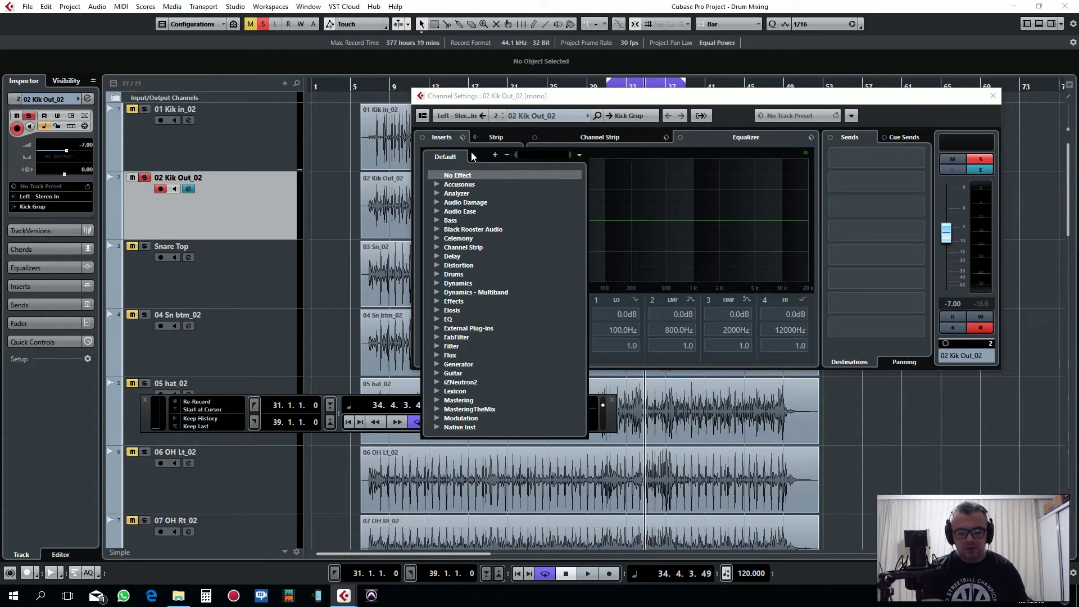
type("gate")
left_click(461, 221)
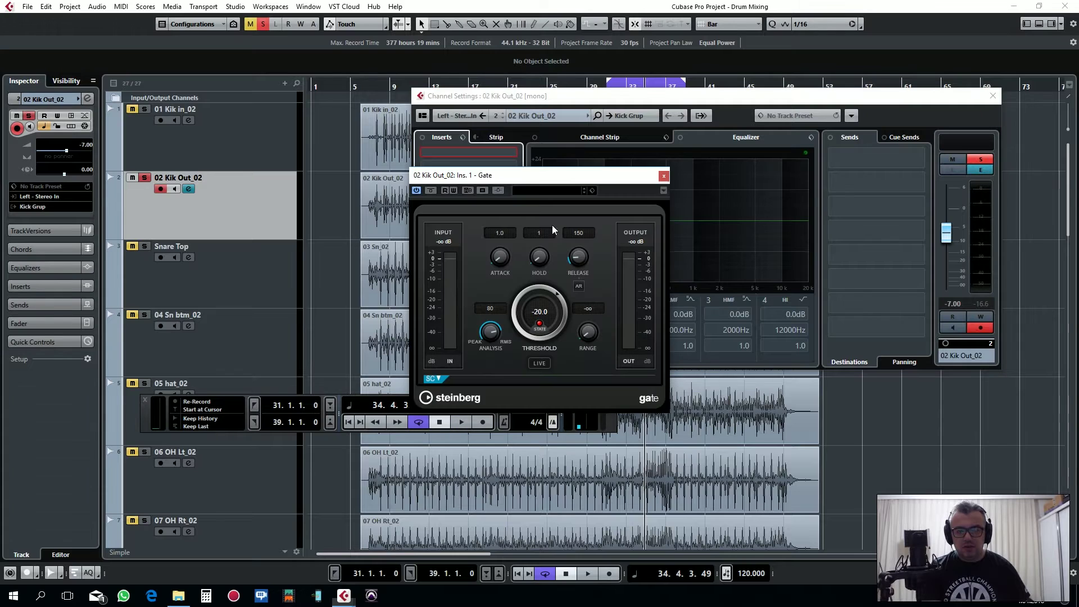
Play the loop, set the Kik Out_02 fader to 0.00, and compare the track with the Gate bypassed and active.
key("space")
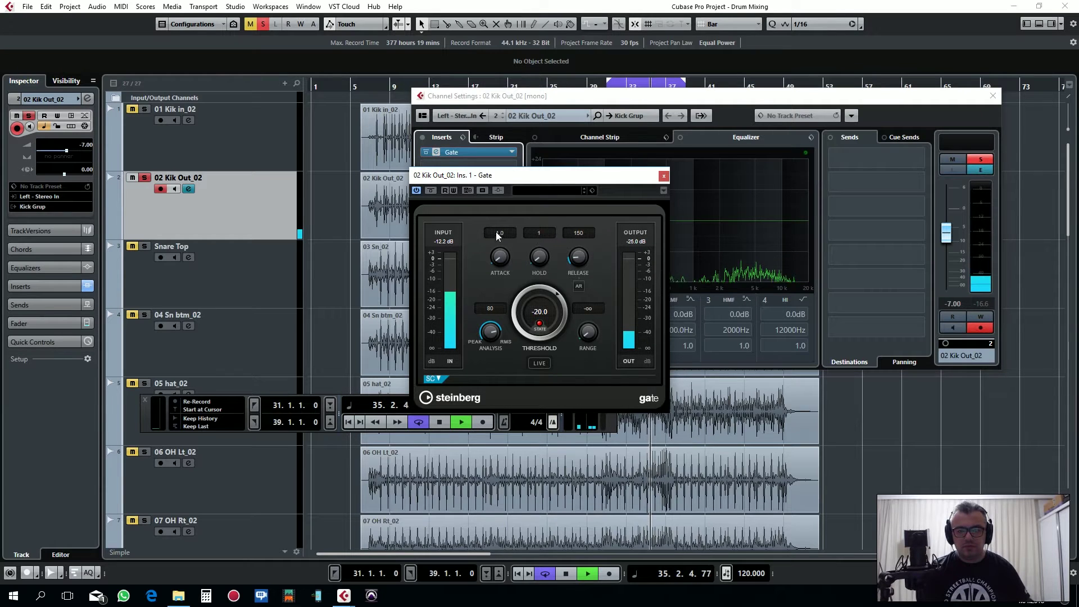
left_click(430, 191)
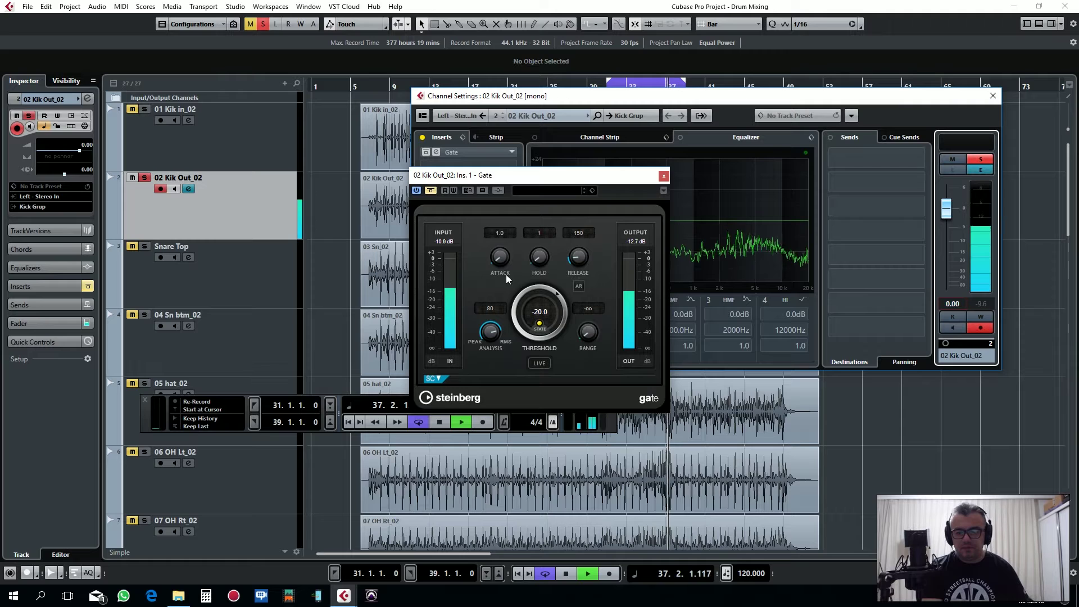
left_click(437, 203)
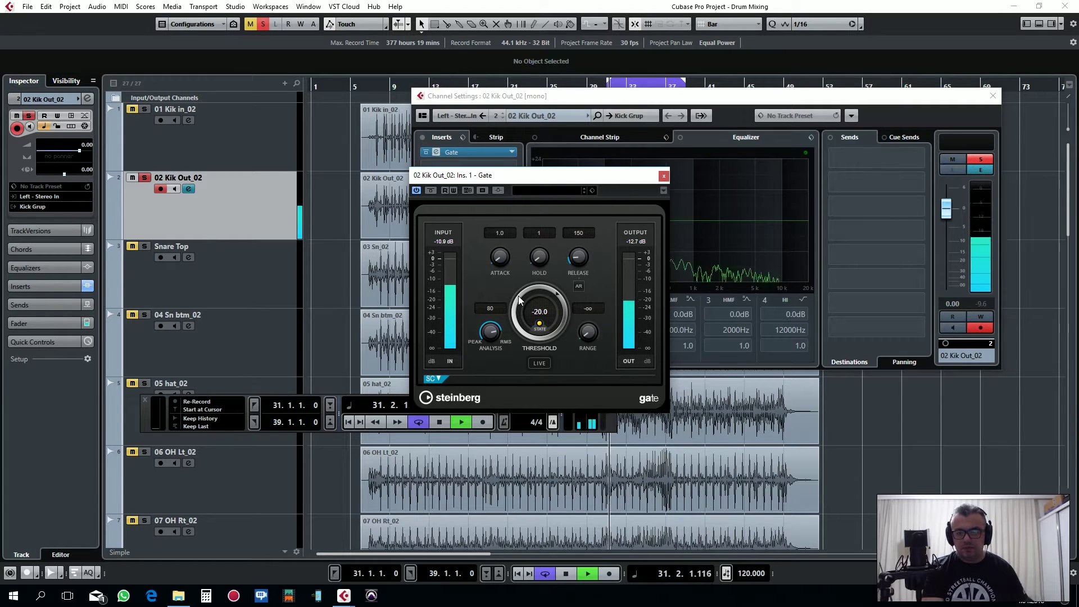
Lower the outside kick's Gate threshold to -32.9 during playback and compare the sound with the Gate bypassed and active.
mouse_move(518, 295)
left_mouse_down()
mouse_move(518, 325)
mouse_move(518, 308)
left_mouse_up()
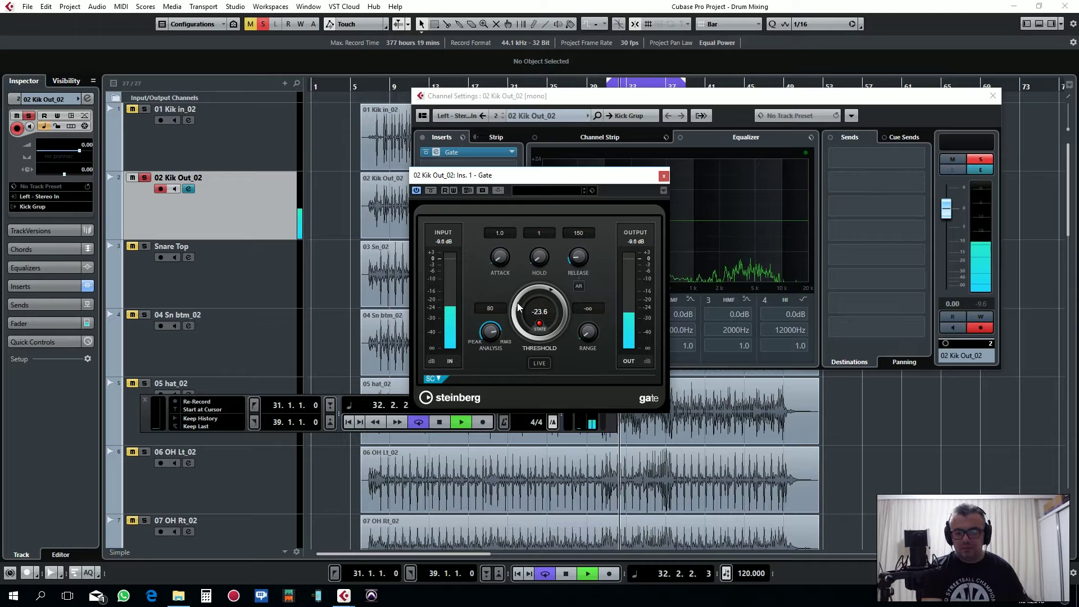
left_click_drag(518, 305, 514, 321)
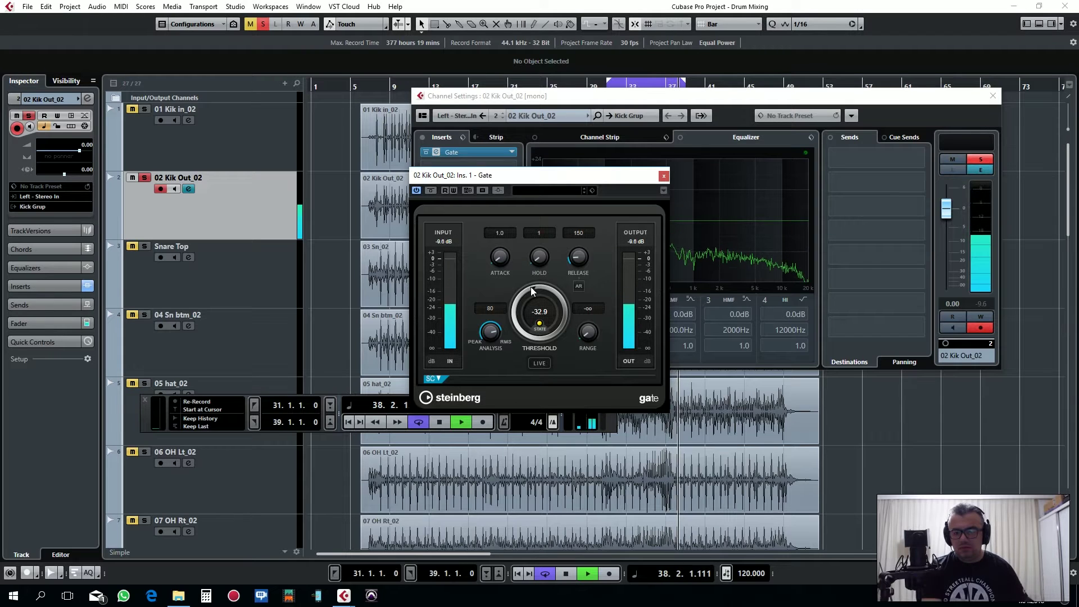
left_click(430, 190)
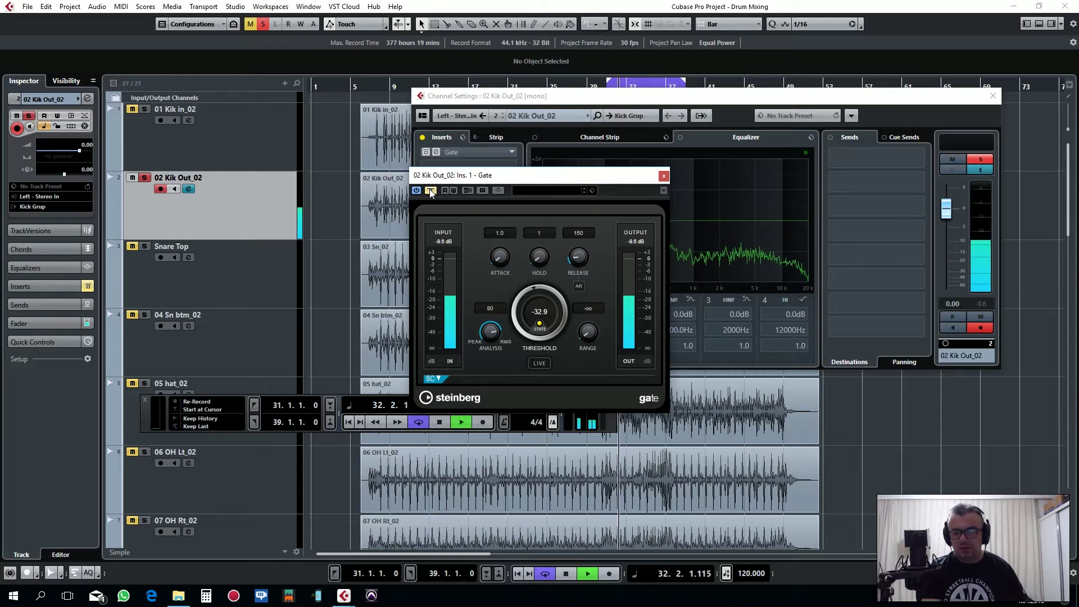
left_click(430, 190)
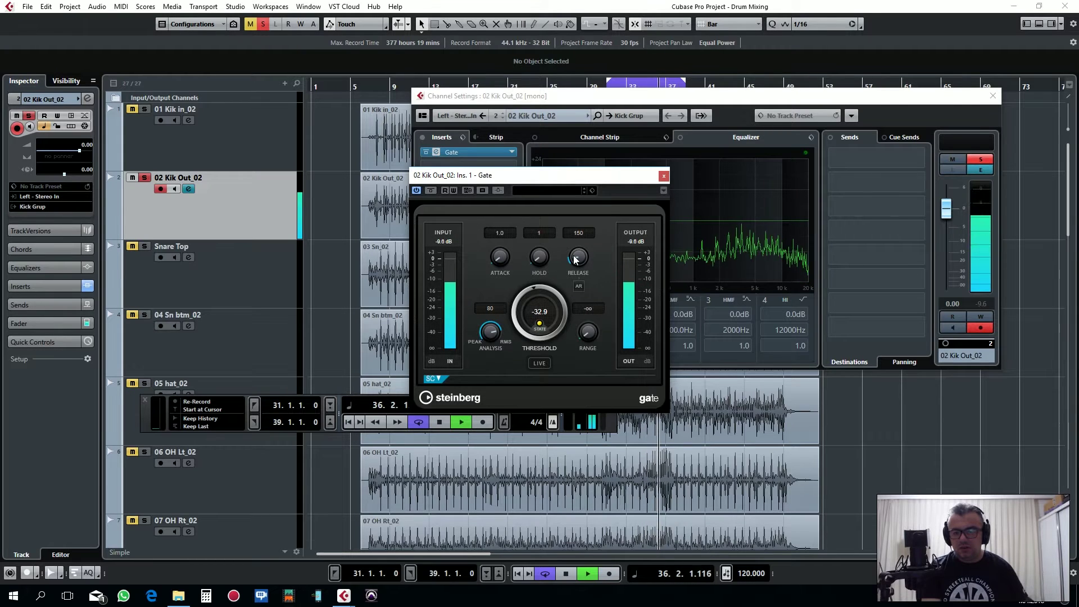
Shorten the outside kick's Gate release to about 40 while the loop plays.
left_click_drag(574, 257, 571, 265)
scroll(571, 266, "up", 5)
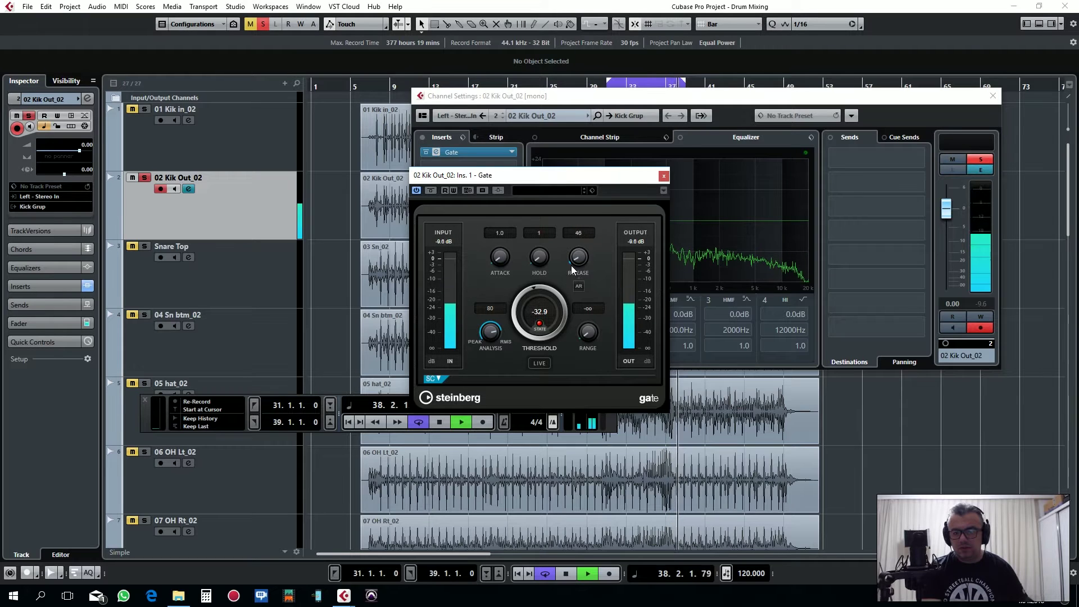
Return to the soloed 01 Kik in_02 track with its channel settings open and play the loop.
left_click(160, 213)
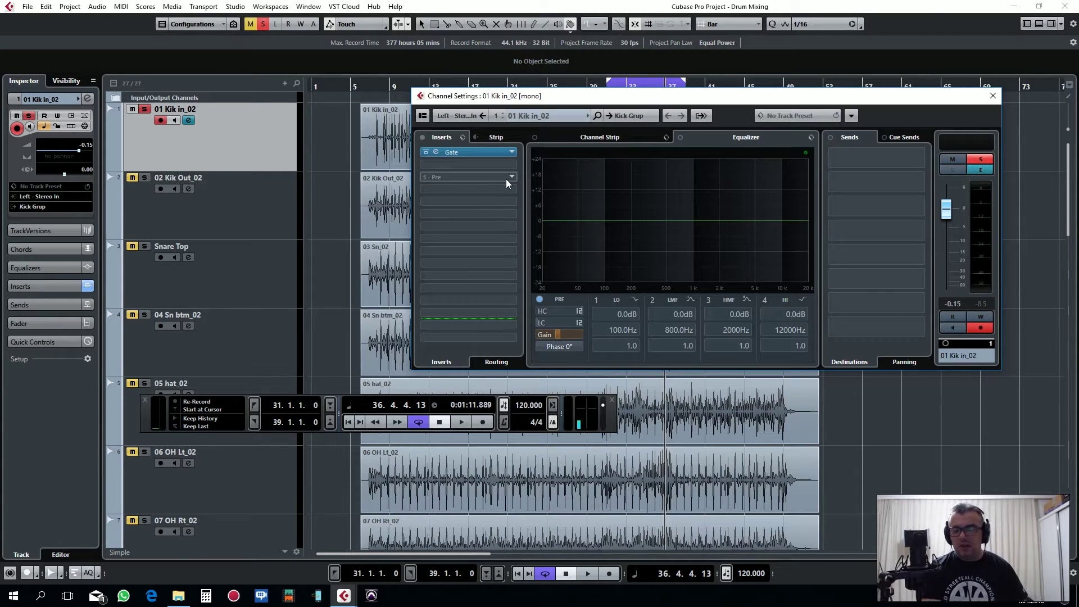
key("space")
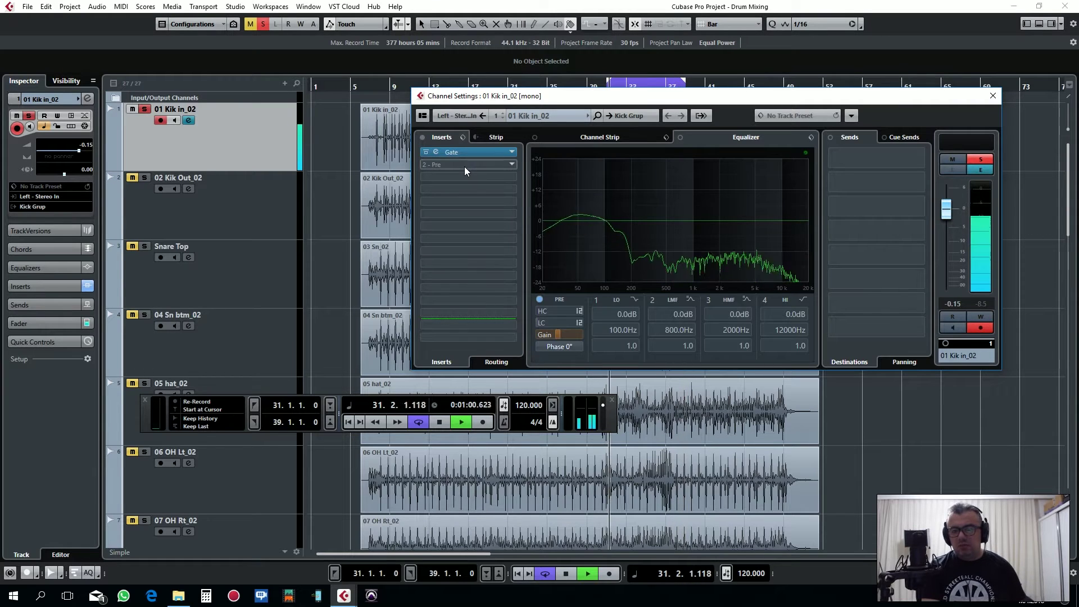
key("space")
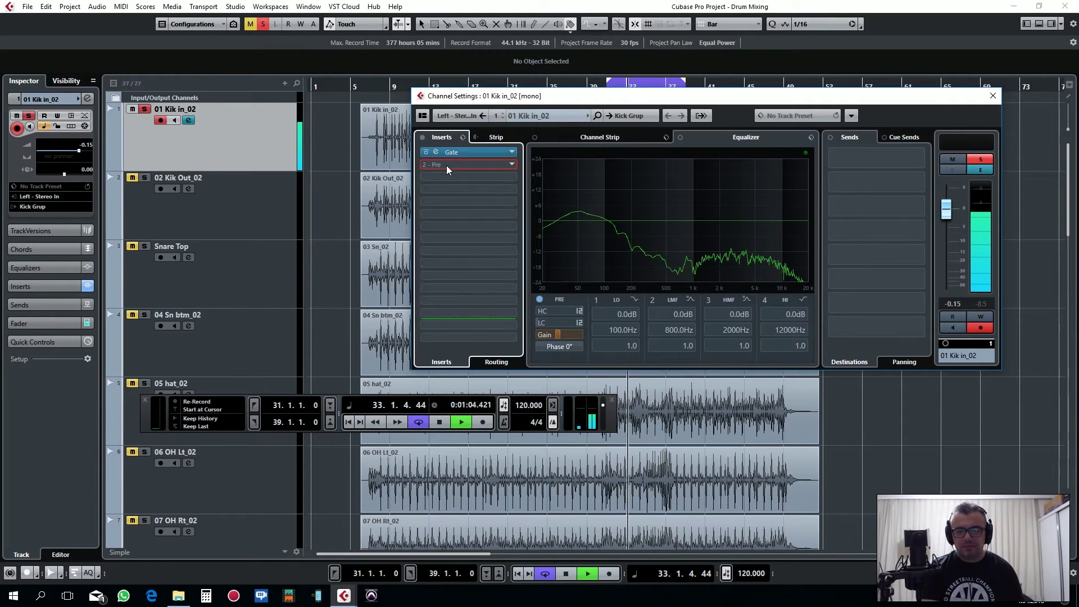
left_click(446, 166)
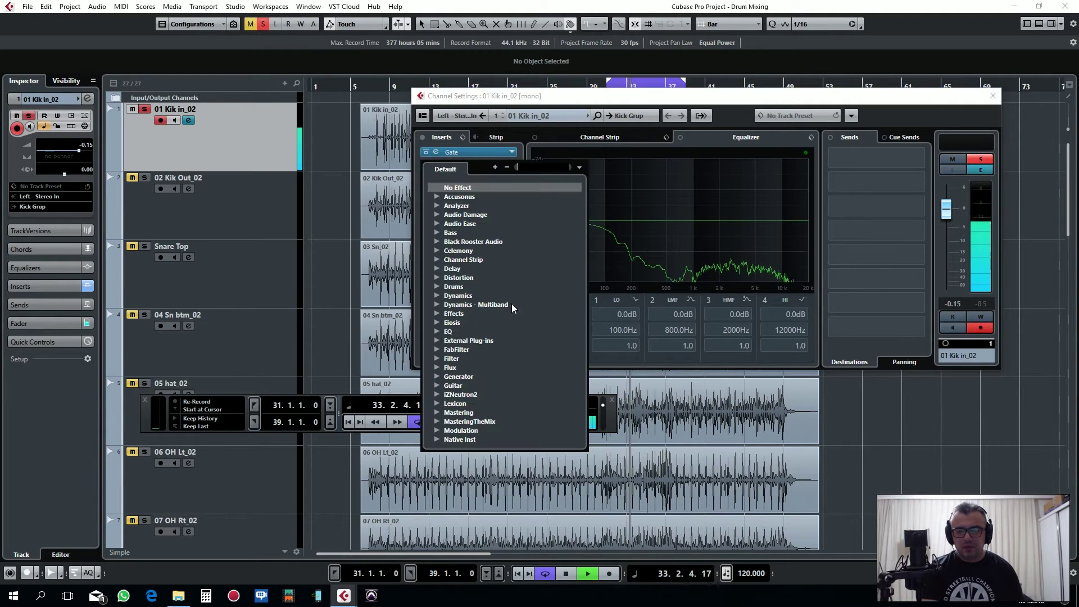
left_click(451, 332)
scroll(498, 320, "down", 8)
scroll(495, 320, "down", 4)
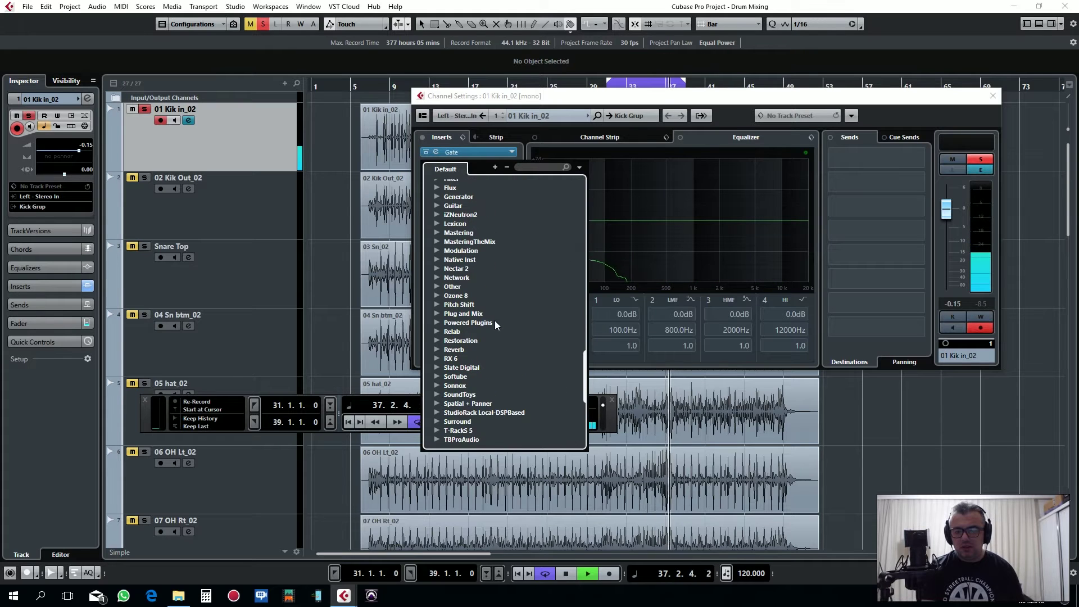
left_click(550, 105)
Load FabFilter Pro-Q 2 into the second insert of 01 Kik in_02, reposition its window, and stop playback with the Object Selection tool active.
left_click(459, 152)
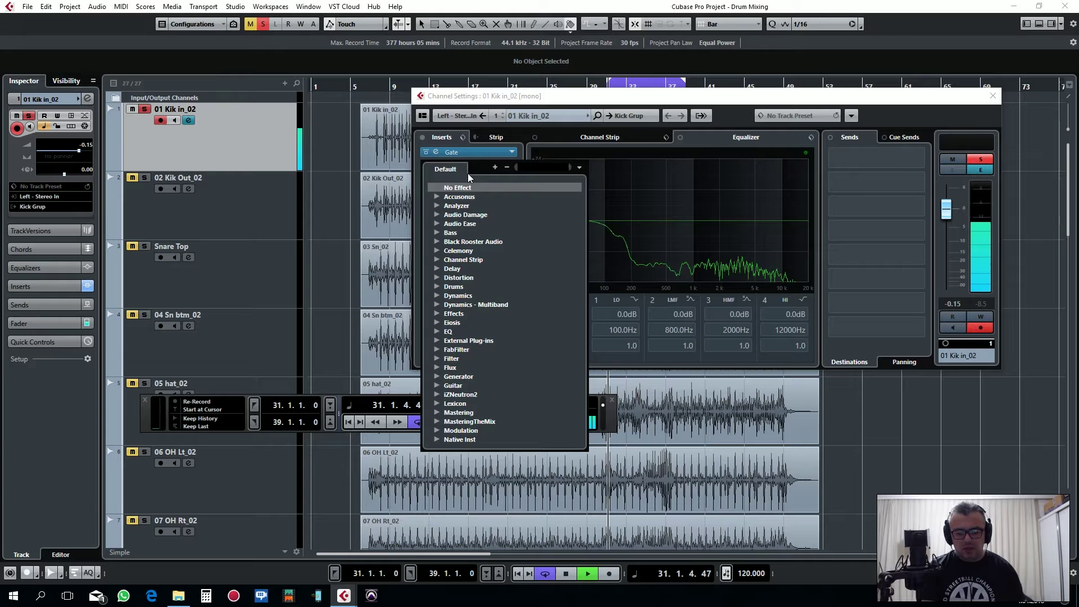
type("fab")
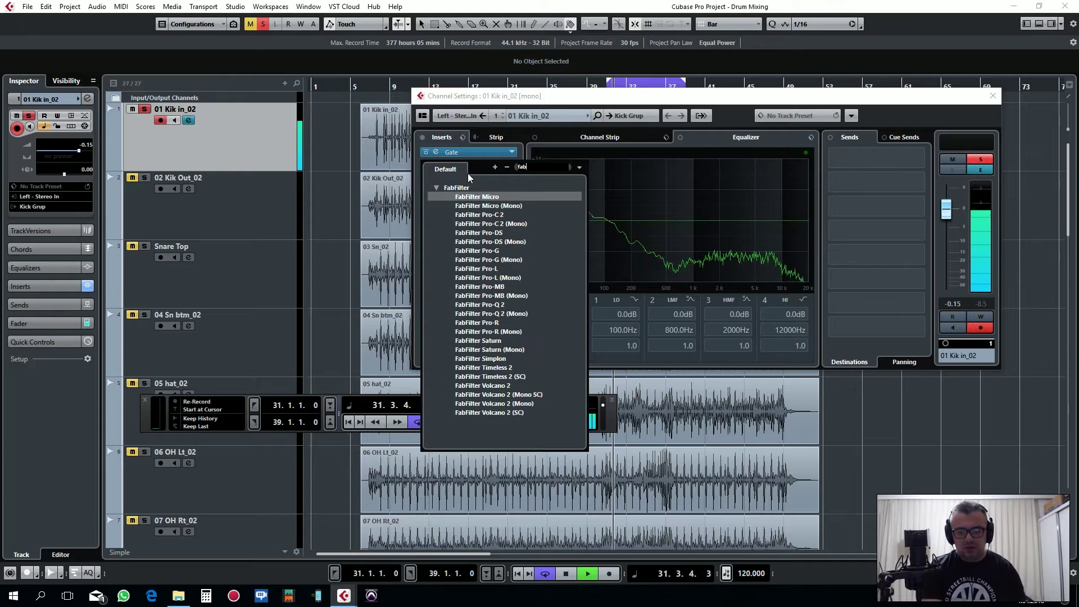
left_click(481, 304)
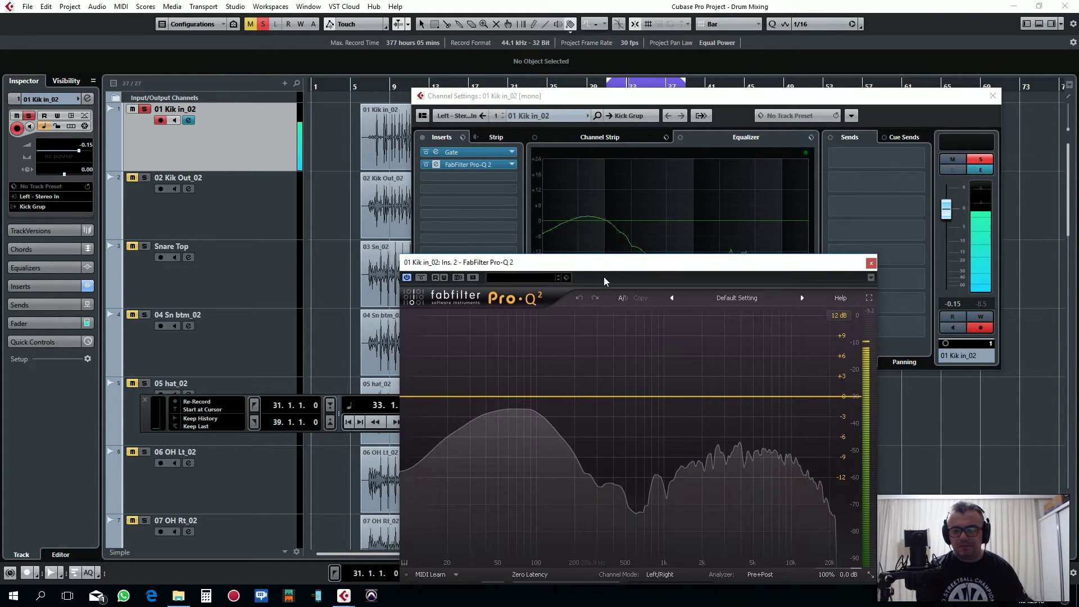
left_click_drag(607, 260, 653, 191)
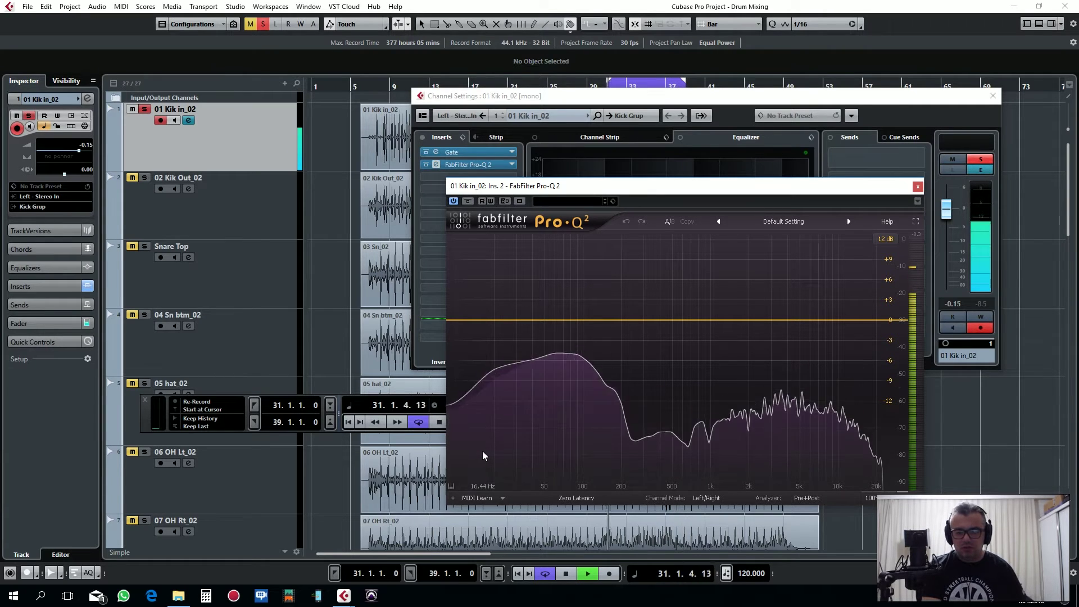
key("space")
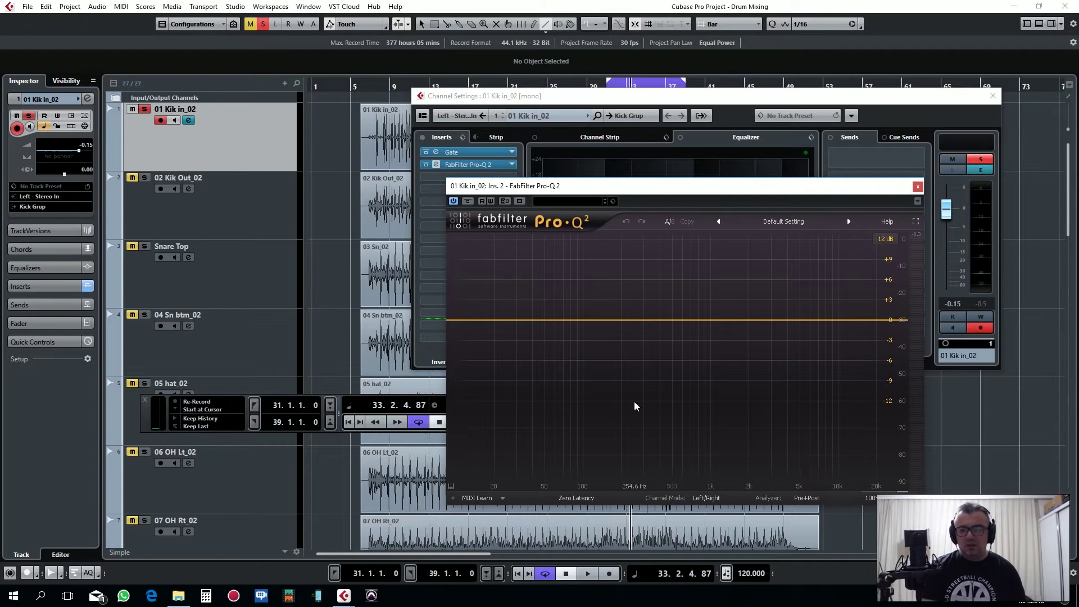
left_click(421, 26)
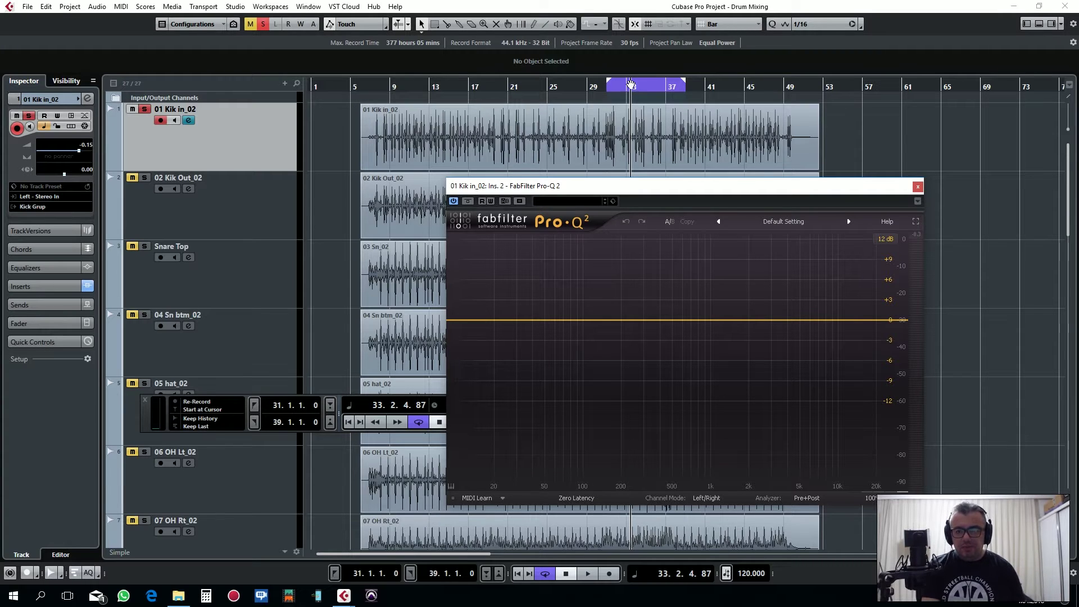
Play the loop and add a bell band in Pro-Q 2, boosting it to +16 dB at about 122.6 Hz.
key("space")
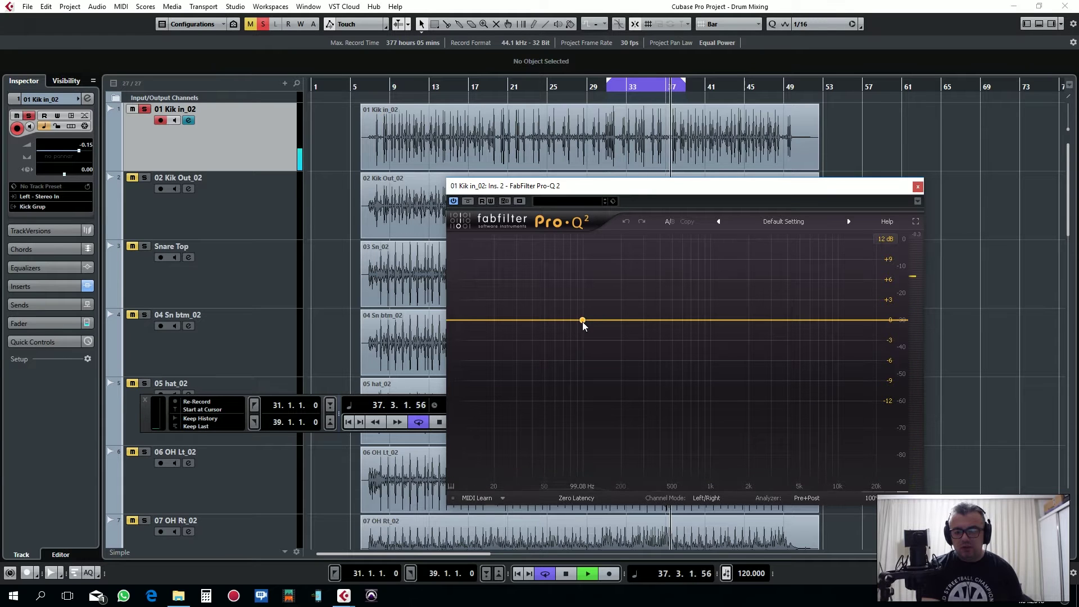
left_click_drag(578, 320, 579, 310)
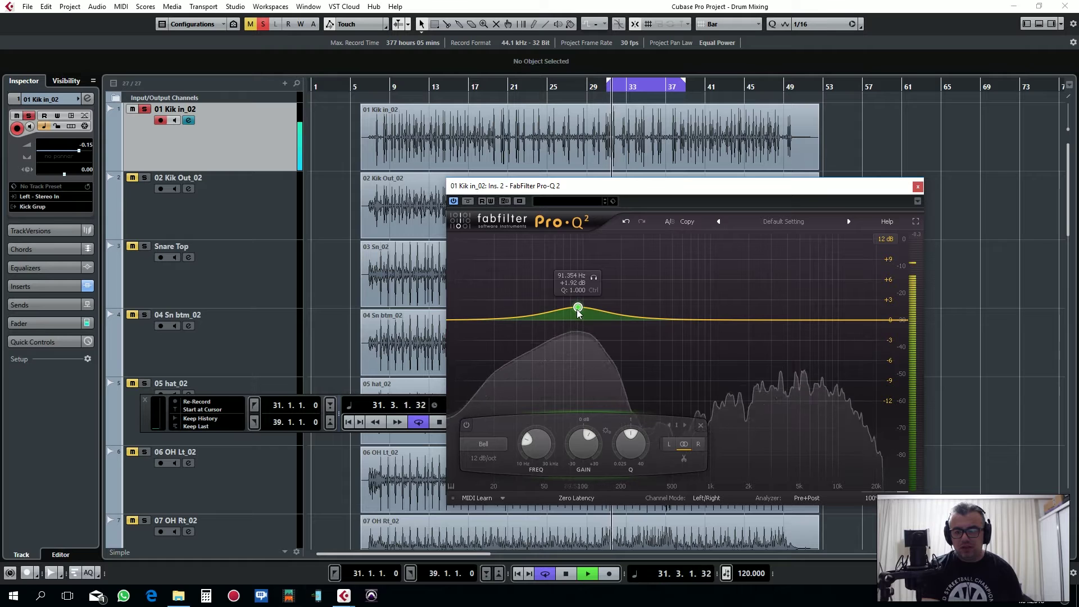
mouse_move(578, 309)
left_mouse_down()
mouse_move(589, 292)
mouse_move(584, 305)
left_mouse_up()
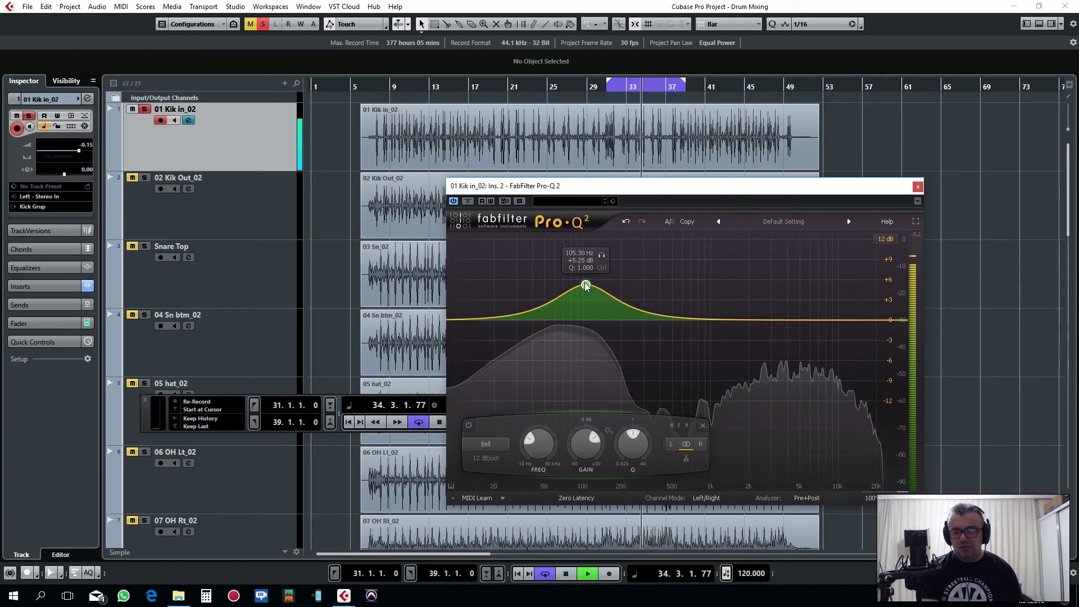
left_click_drag(586, 261, 593, 210)
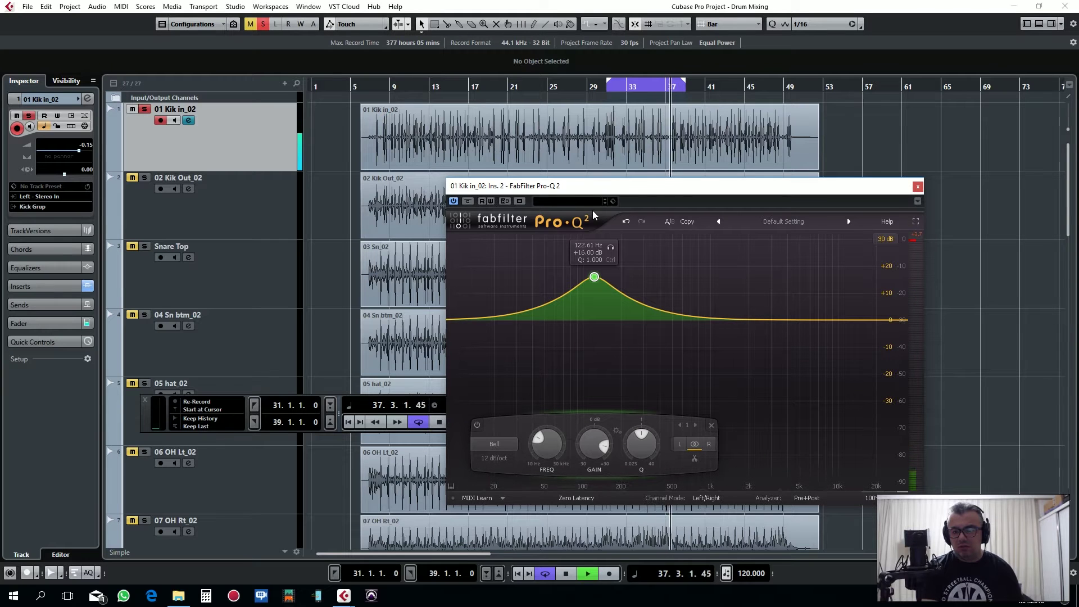
Pull the bell band down to a cut of about 9 dB during playback and check the available filter shapes.
left_click_drag(593, 210, 596, 349)
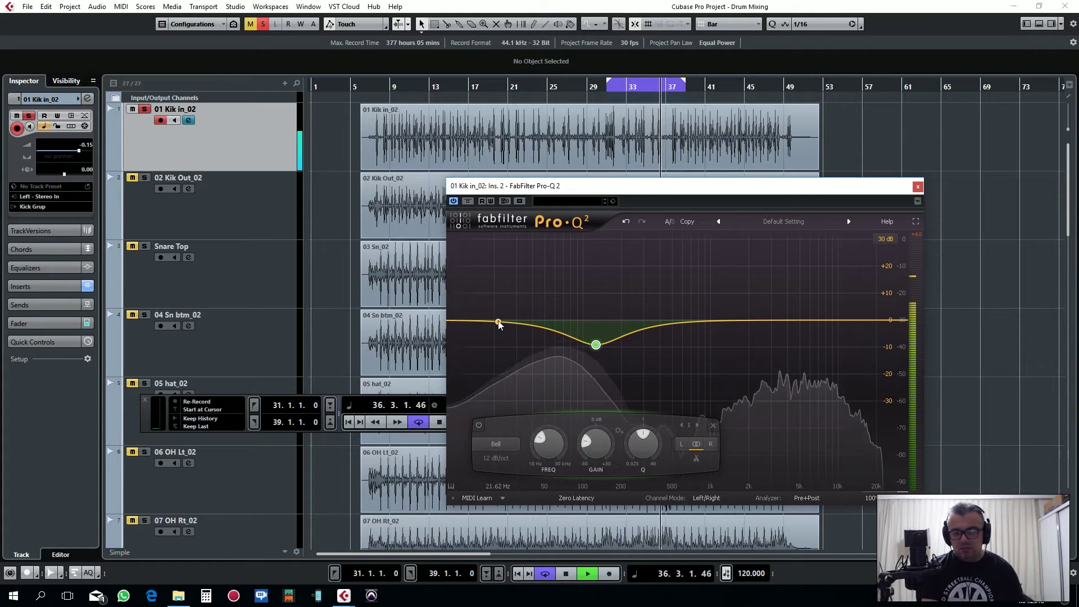
left_click(503, 445)
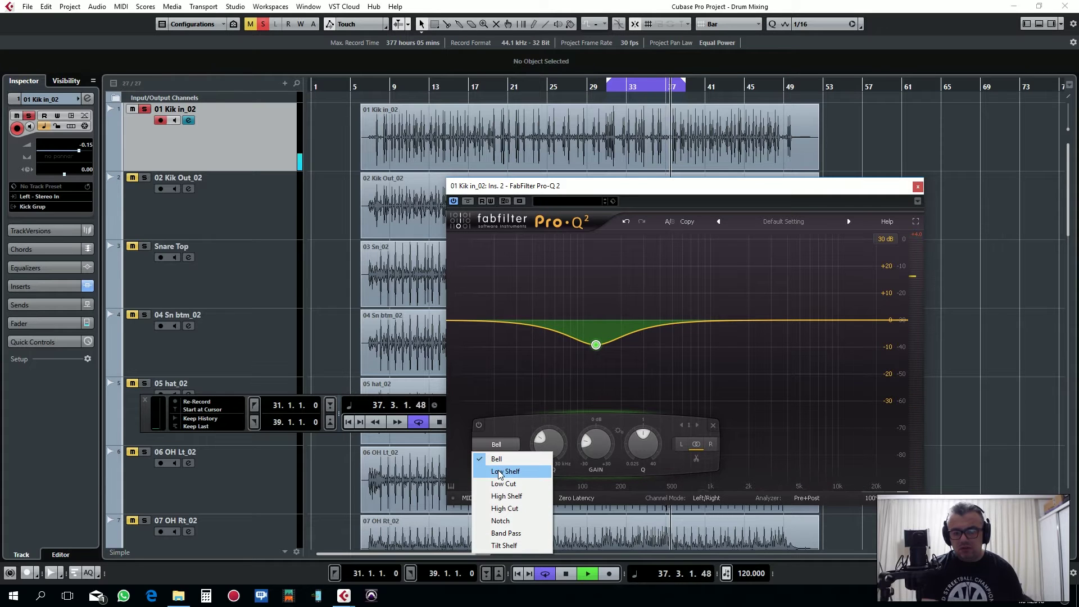
left_click(496, 318)
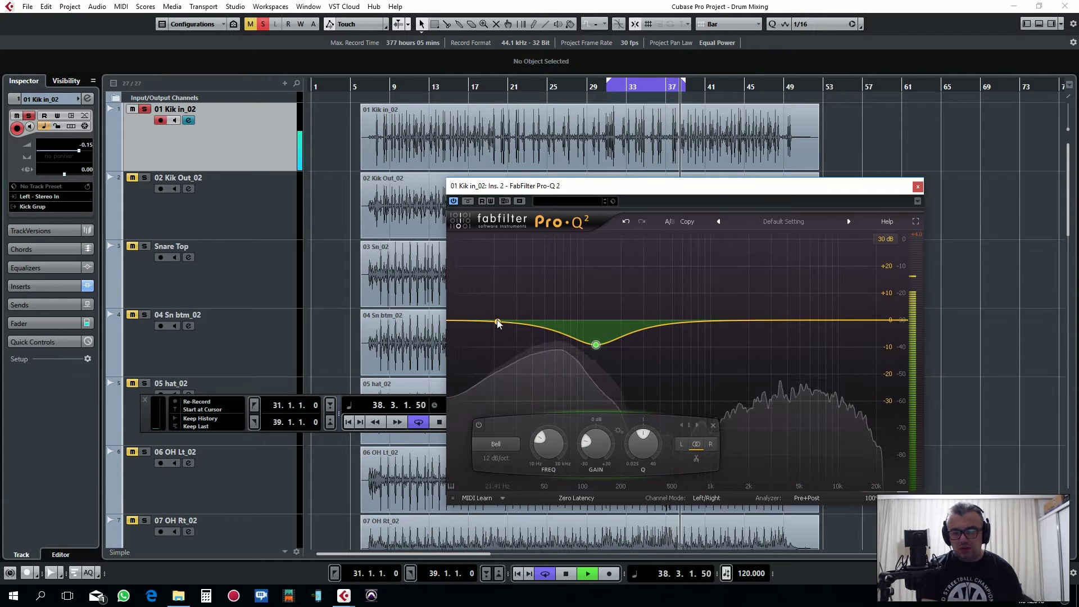
Add a low shelf band in Pro-Q 2 at about 31 Hz and set its boost to about +19 dB during playback.
left_click_drag(500, 322, 512, 321)
left_click(485, 444)
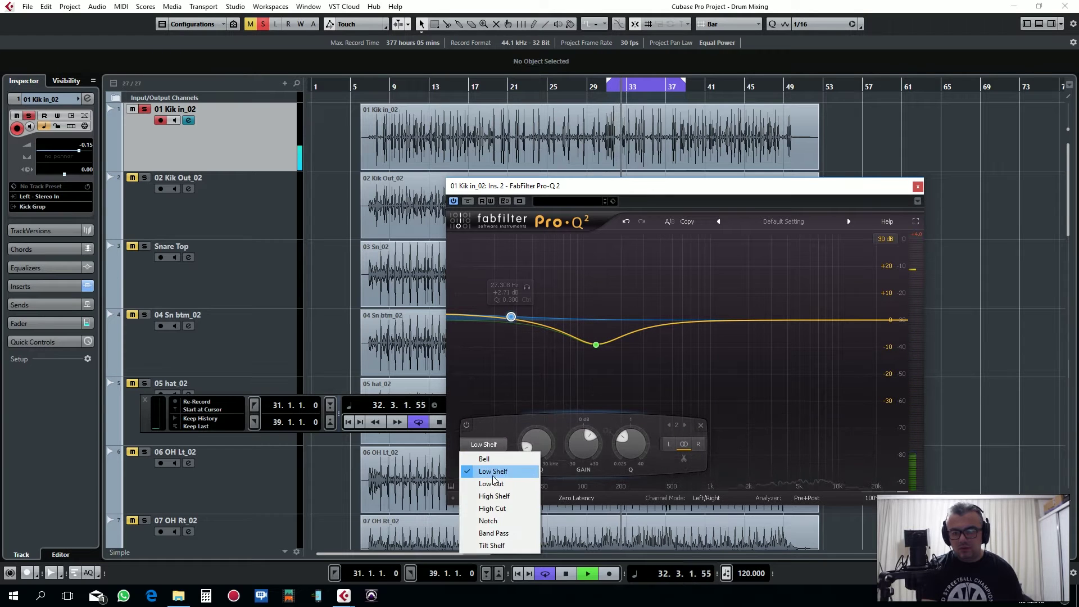
left_click(509, 318)
left_click_drag(509, 317, 518, 262)
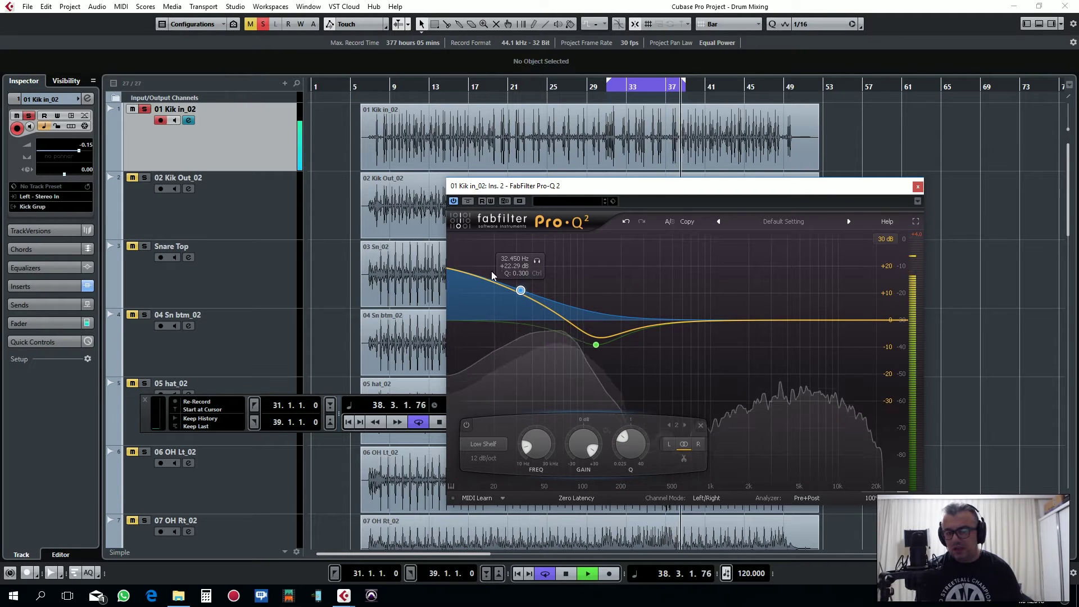
left_click_drag(519, 263, 518, 305)
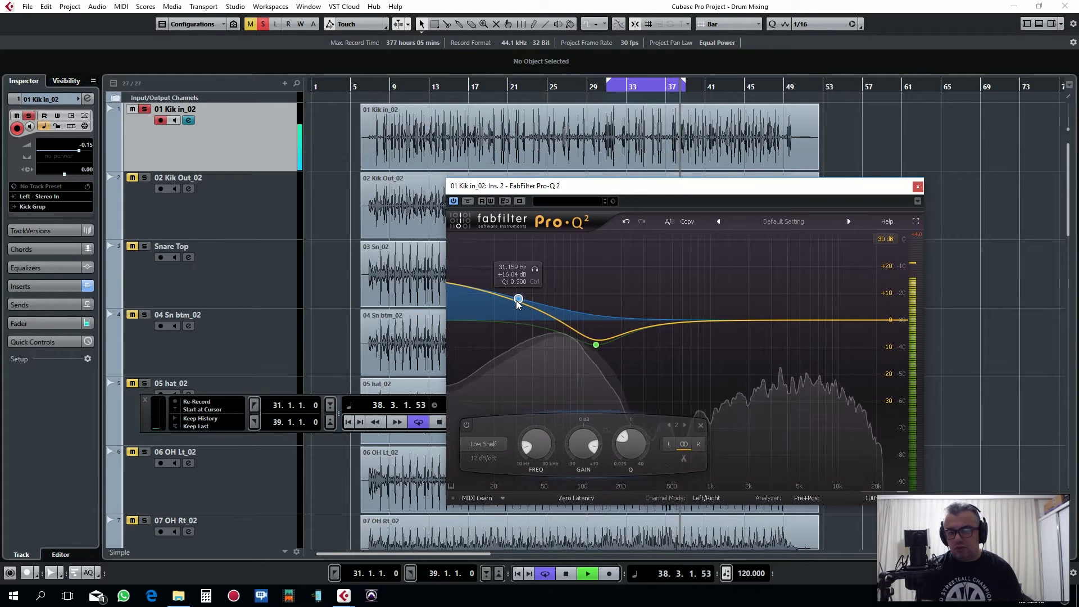
left_click_drag(518, 300, 519, 296)
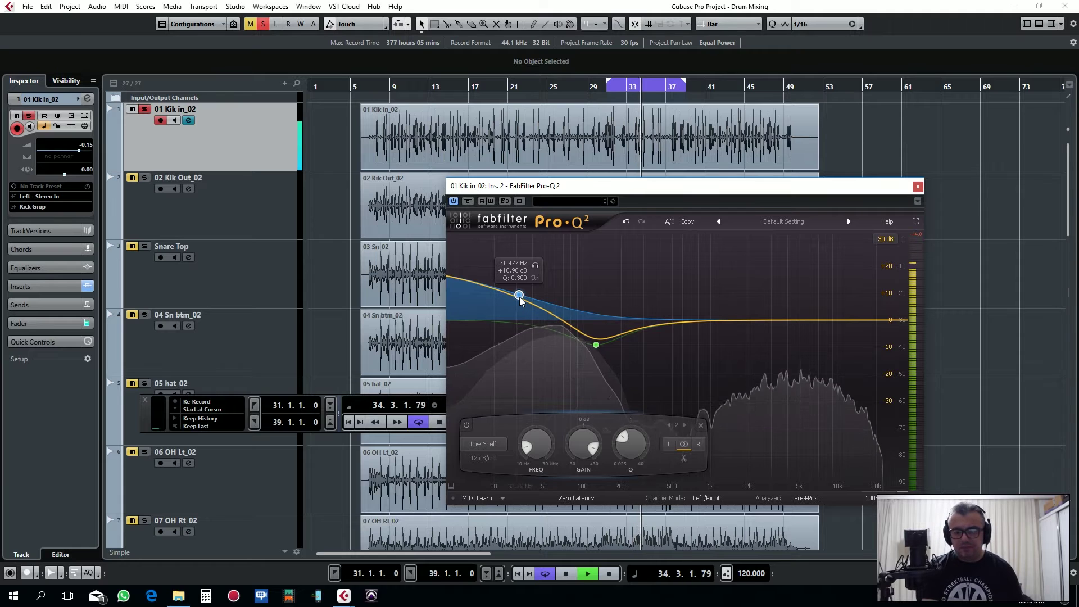
Set the low shelf to about +22.7 dB at 31 Hz and the bell cut to about -12.5 dB at 114 Hz.
left_click_drag(596, 344, 589, 367)
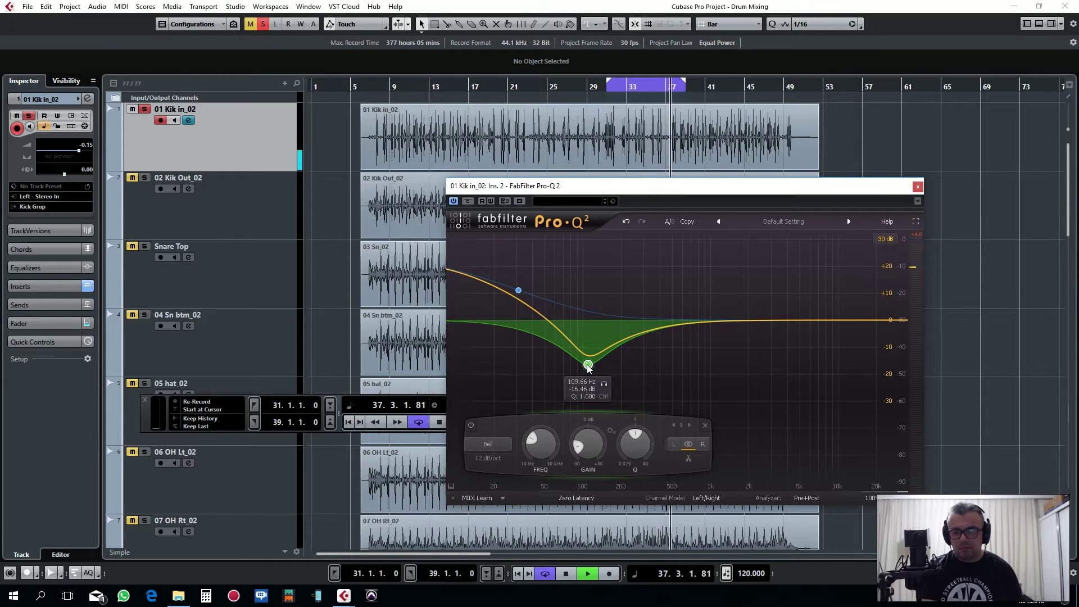
left_click_drag(518, 289, 519, 291)
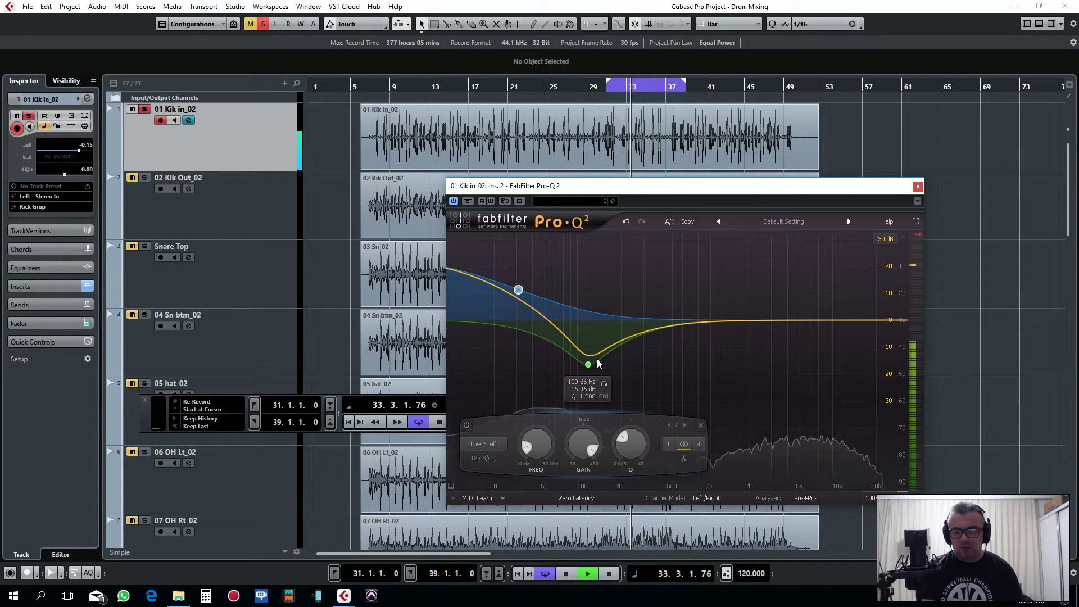
left_click_drag(588, 365, 590, 355)
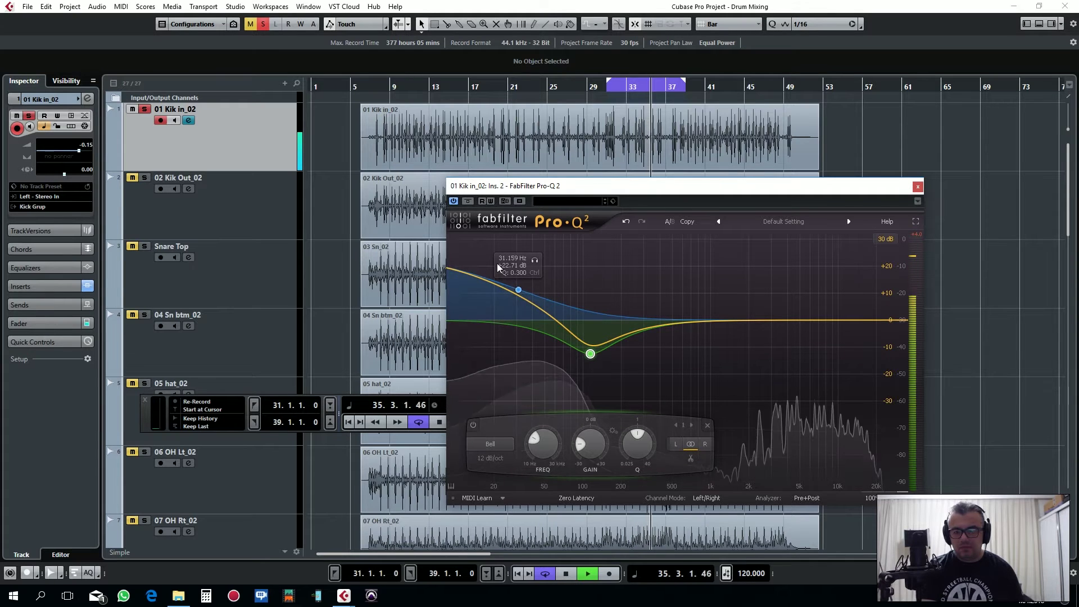
Compare the inside kick with Pro-Q 2 bypassed and active, reselect the low shelf band, and stop playback.
left_click(468, 201)
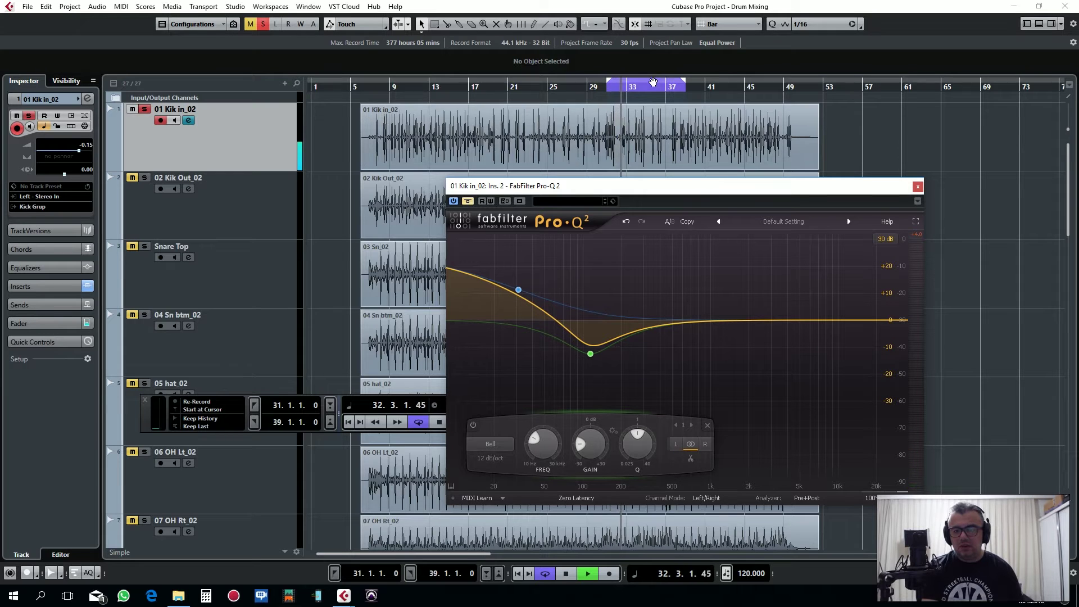
left_click(467, 201)
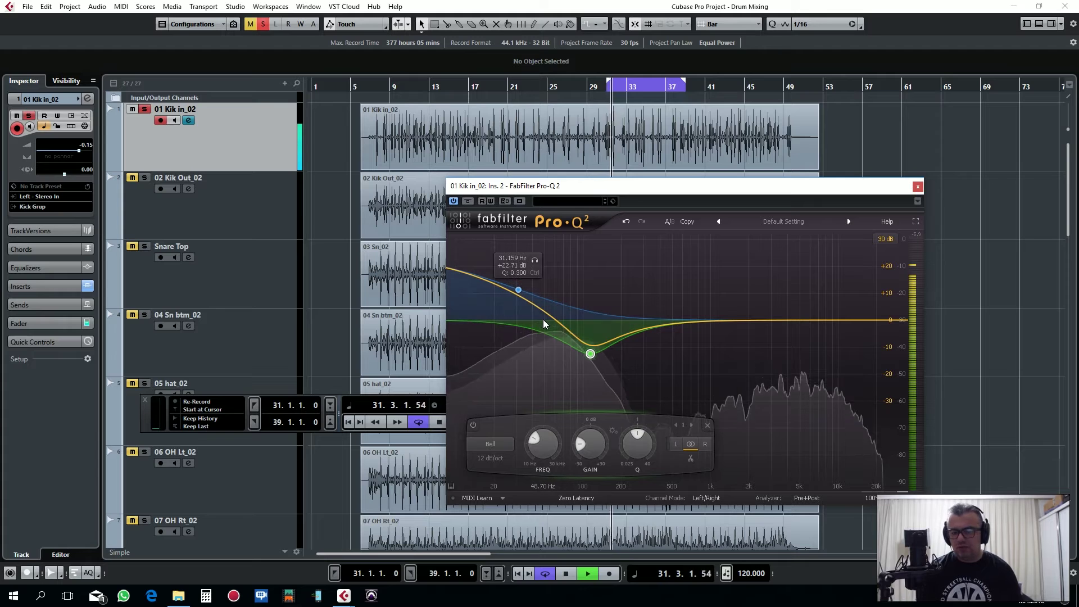
left_click(519, 291)
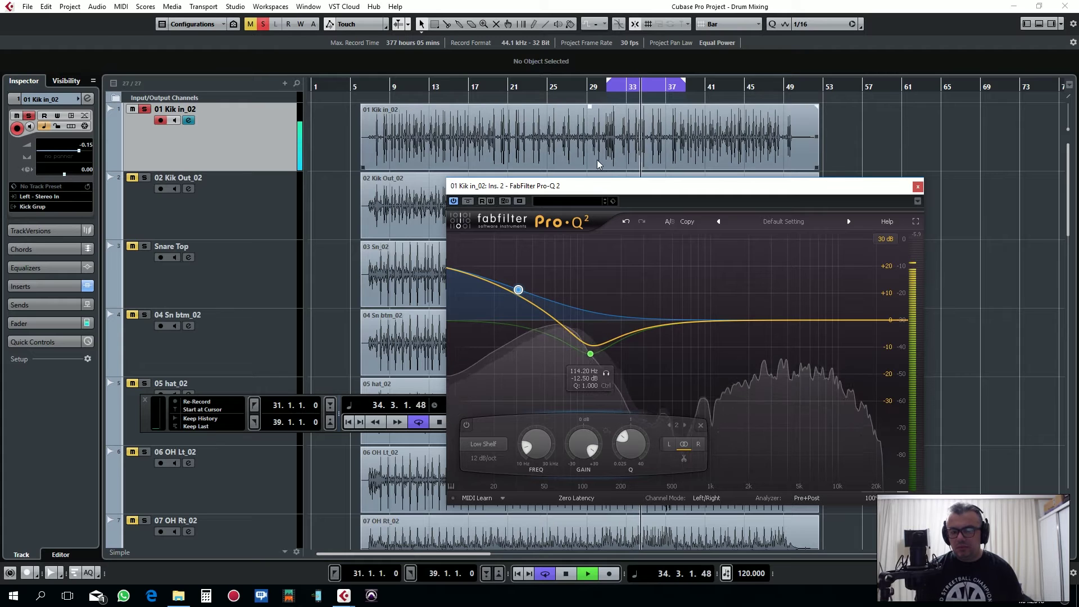
key("space")
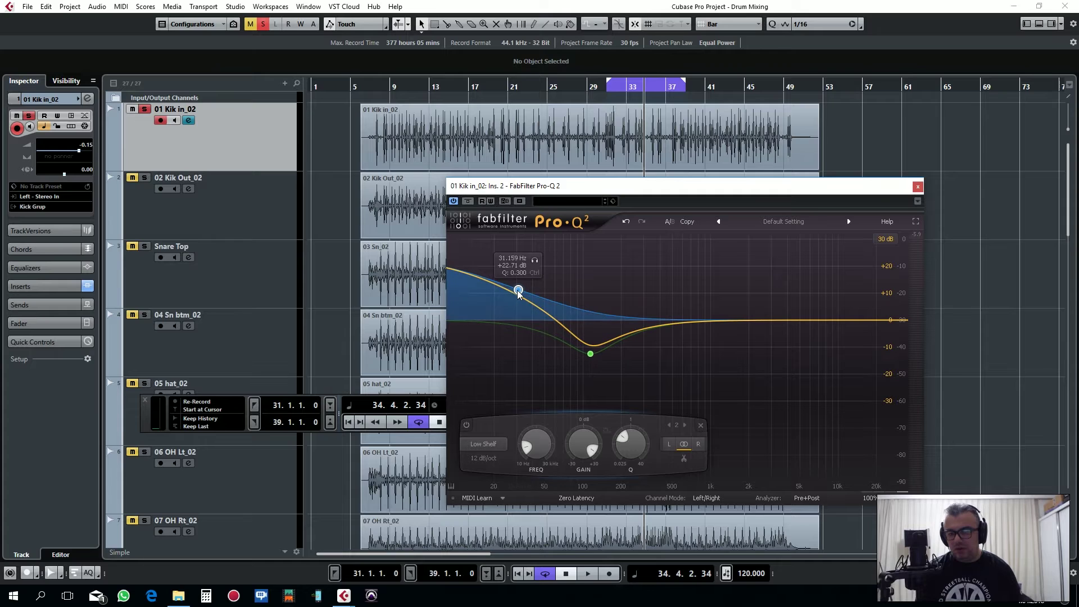
Lower the low shelf boost slightly, compare the bypassed and equalized kick over the loop, and stop playback.
left_click_drag(518, 298, 517, 305)
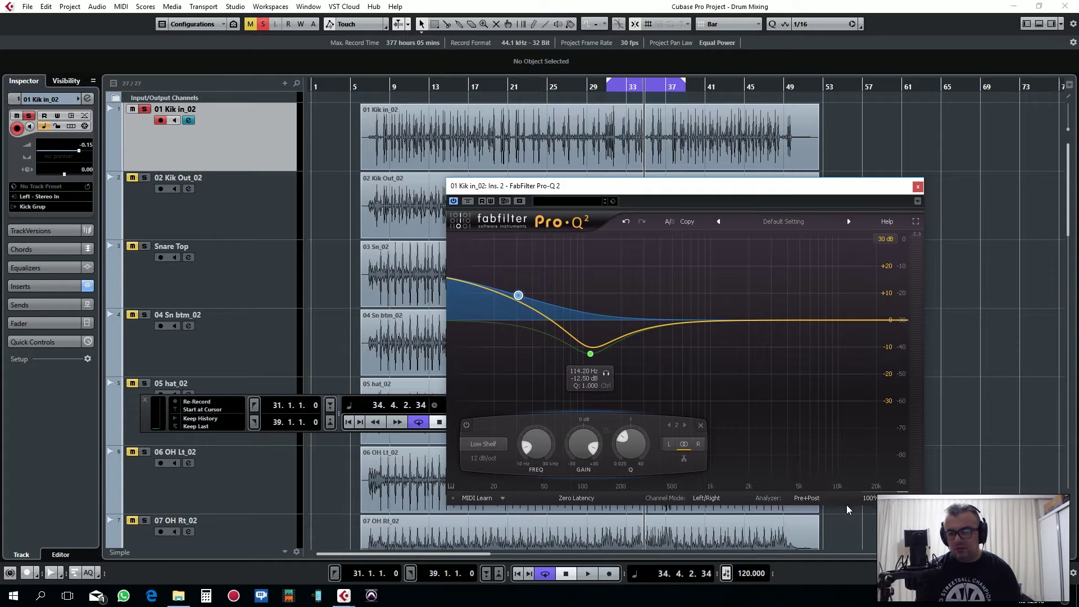
mouse_move(884, 458)
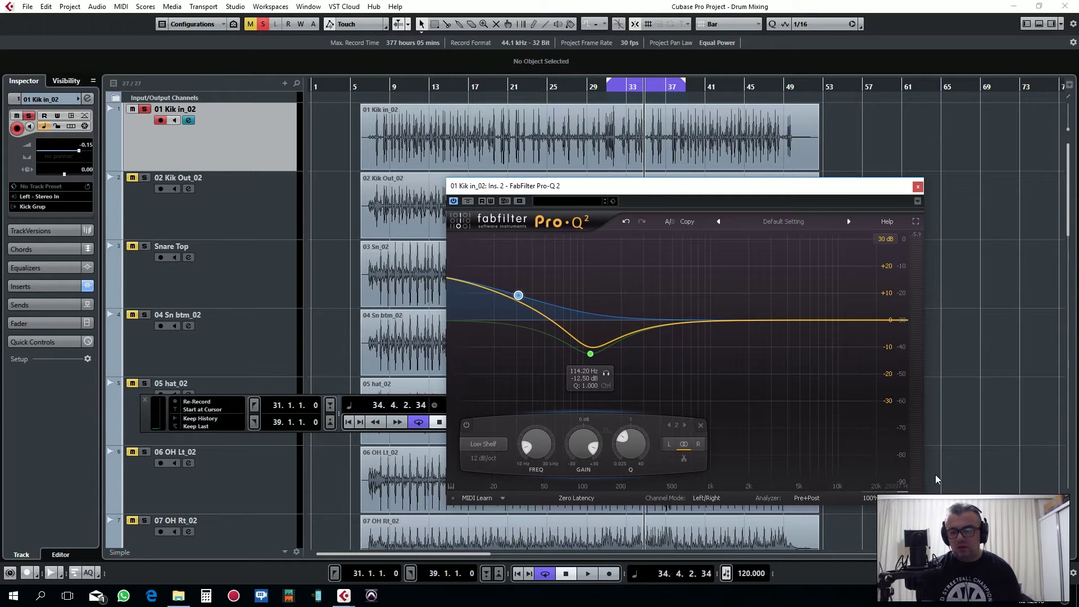
key("space")
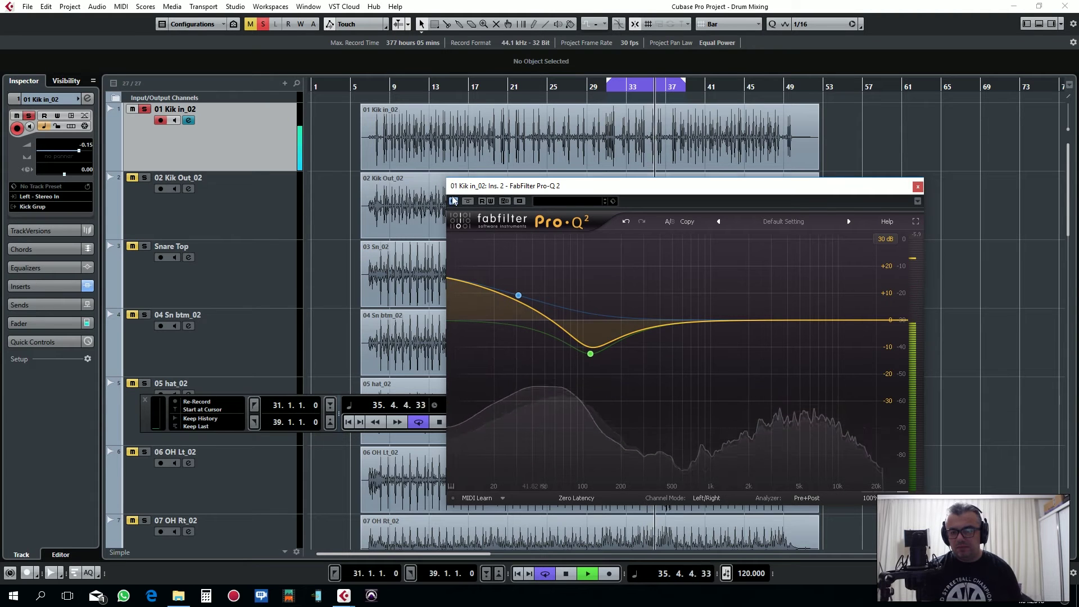
left_click(468, 201)
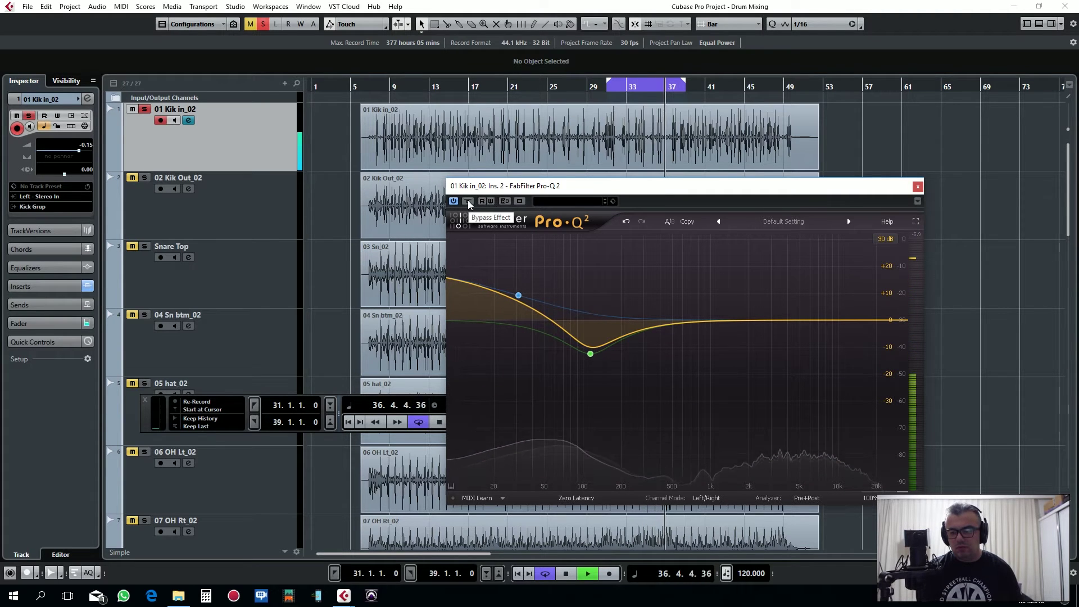
left_click(468, 202)
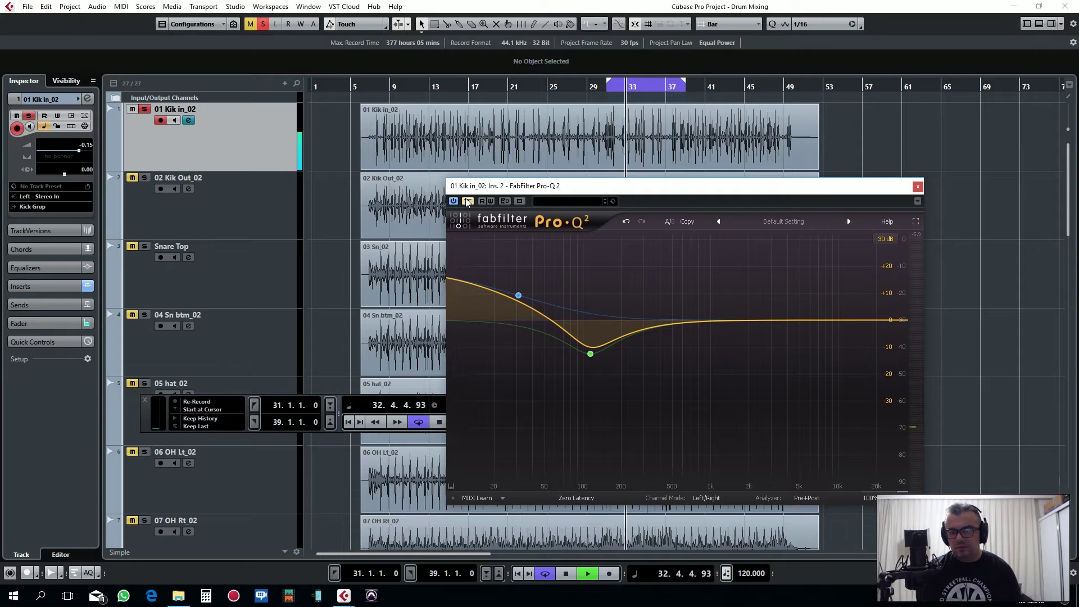
left_click(467, 202)
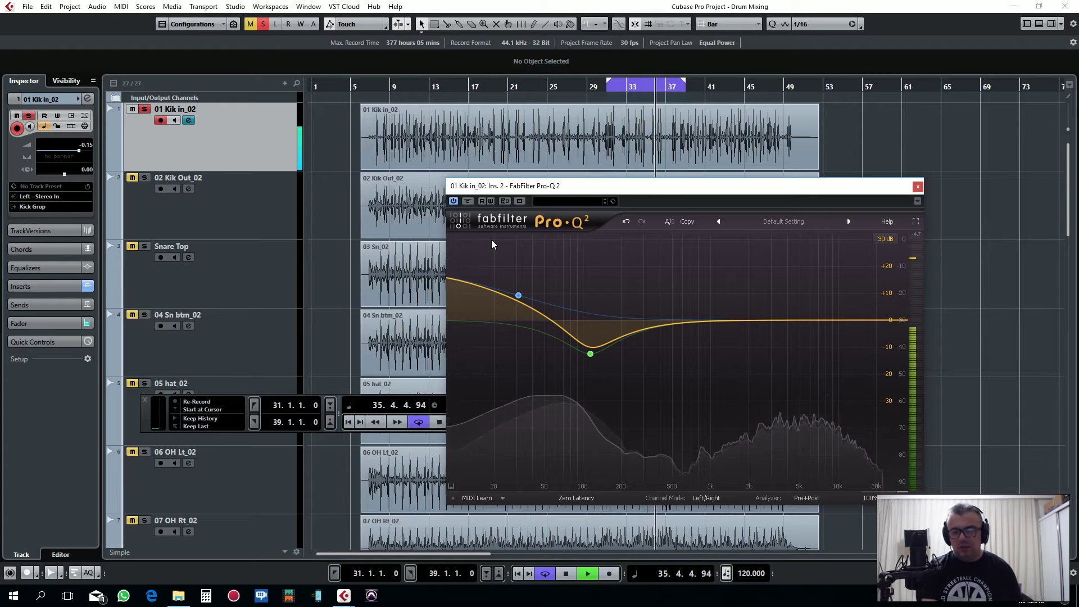
key("space")
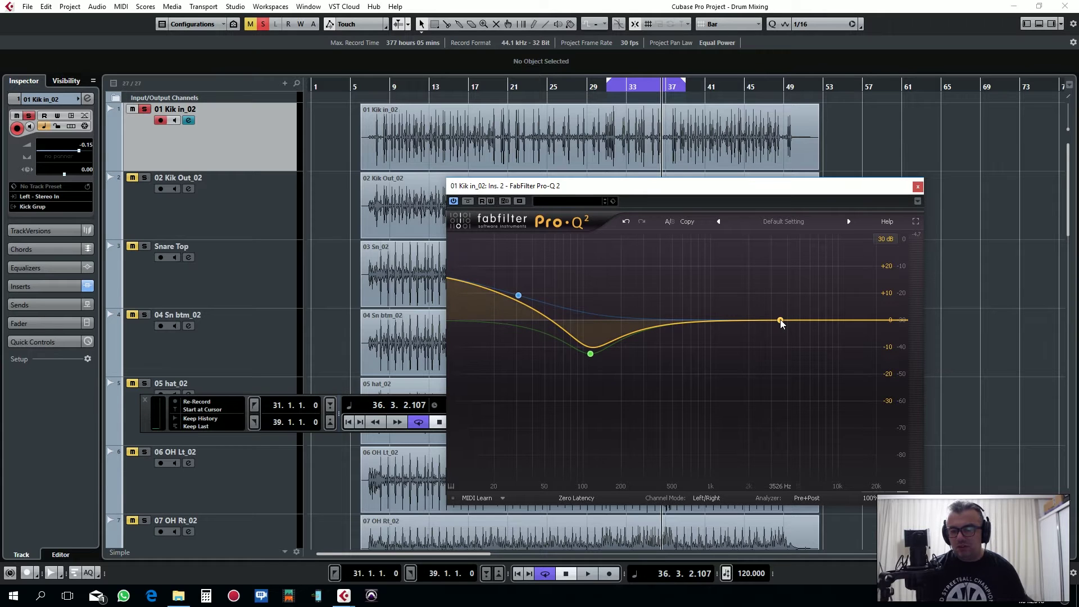
Add a third Pro-Q 2 band as a High Shelf at about 2907 Hz with a boost of about 8.75 dB.
left_click_drag(780, 320, 783, 307)
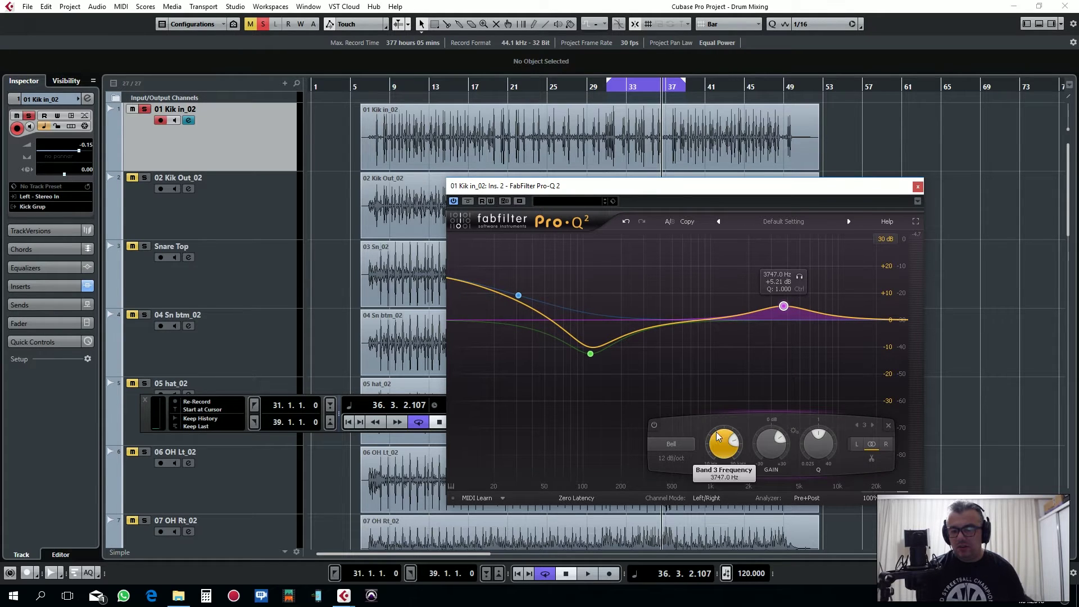
left_click(672, 444)
left_click(686, 497)
left_click_drag(783, 313, 776, 309)
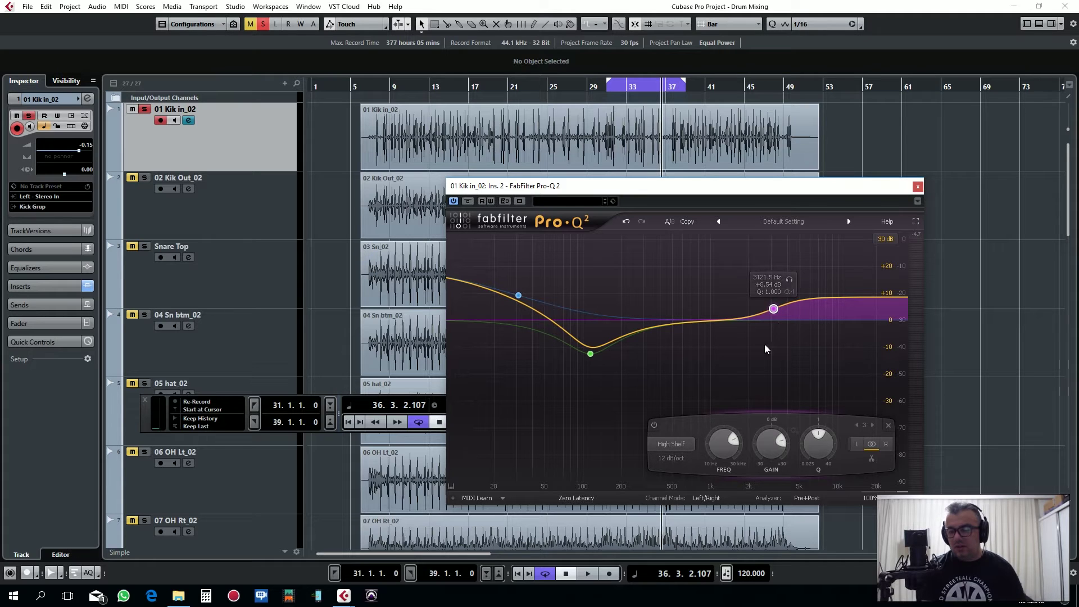
mouse_move(774, 310)
left_mouse_down()
mouse_move(774, 322)
mouse_move(767, 298)
mouse_move(770, 312)
left_mouse_up()
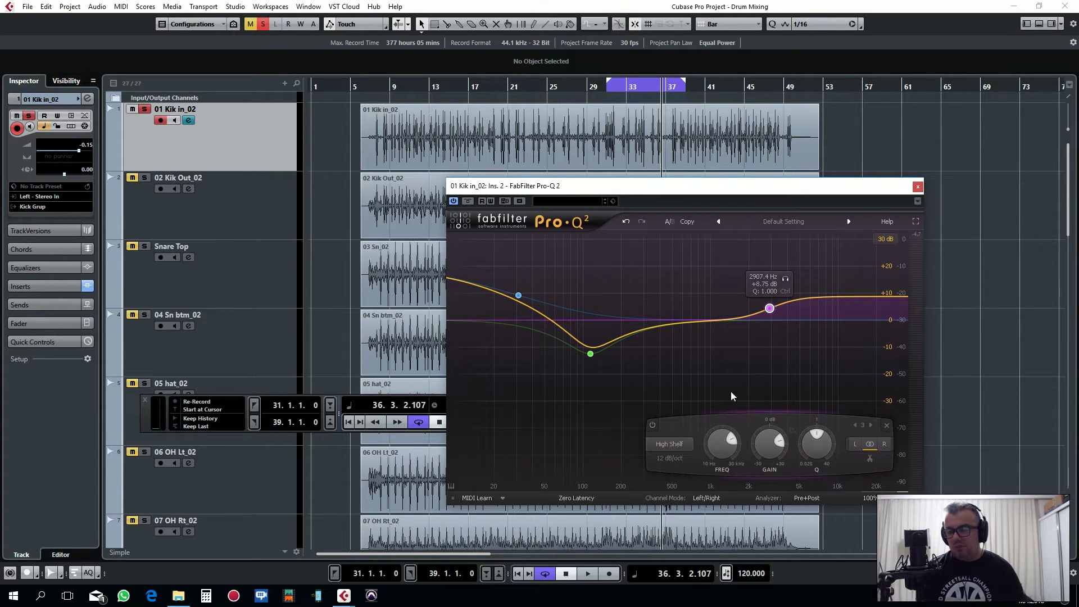
Try the third band as a Bell at about 4105 Hz with a boost of about 8.5 dB.
left_click(665, 445)
left_click(666, 458)
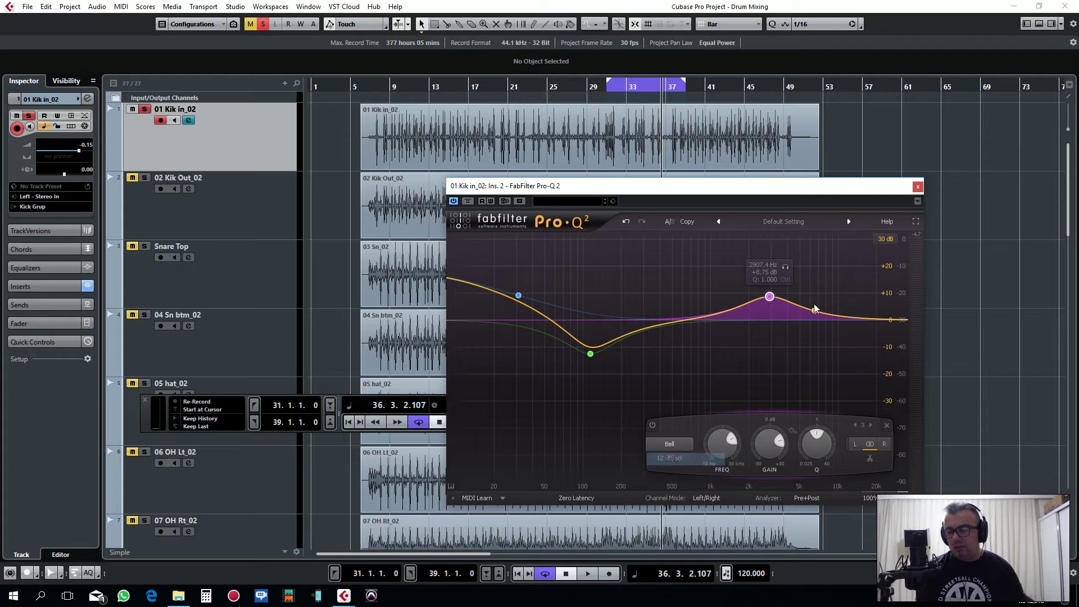
mouse_move(769, 297)
left_mouse_down()
mouse_move(788, 286)
mouse_move(788, 300)
left_mouse_up()
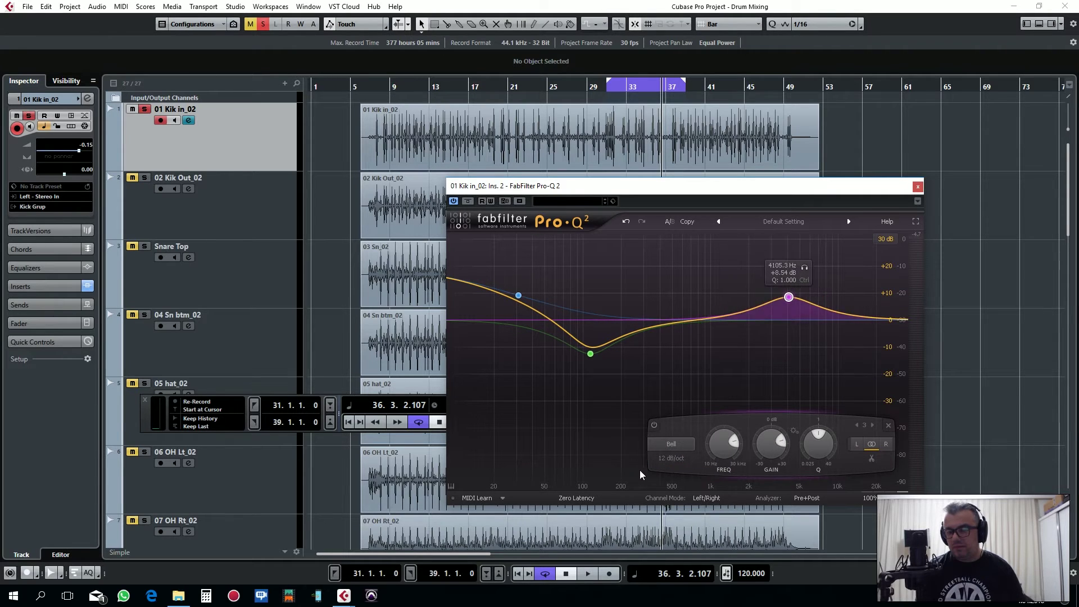
Switch the third band to High Shelf and set it to about +3.1 dB at 3090 Hz during playback.
left_click(673, 444)
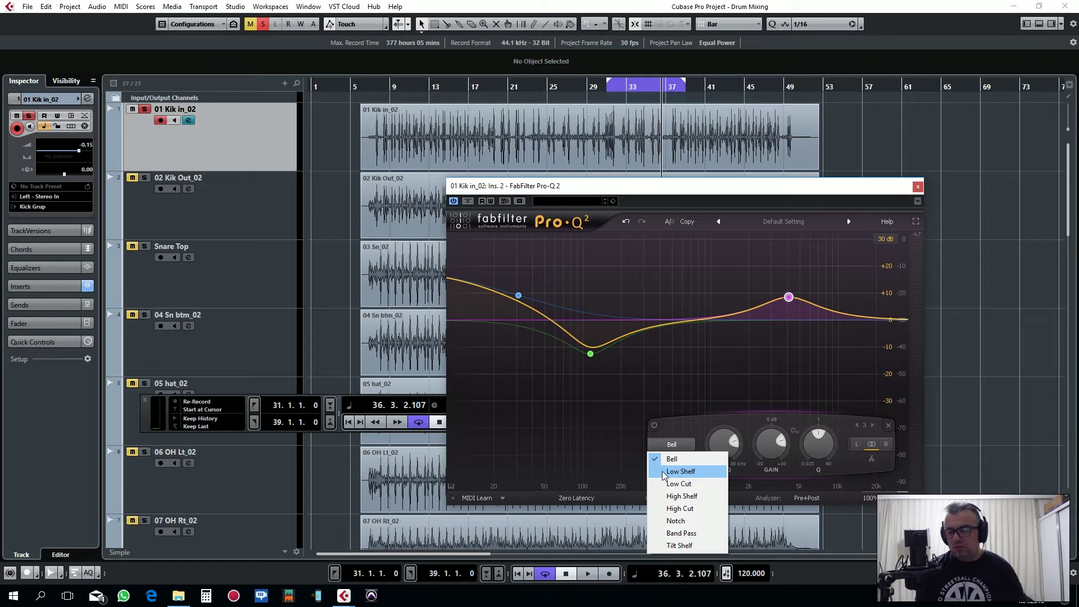
left_click(682, 495)
mouse_move(787, 311)
left_mouse_down()
mouse_move(764, 303)
mouse_move(775, 319)
left_mouse_up()
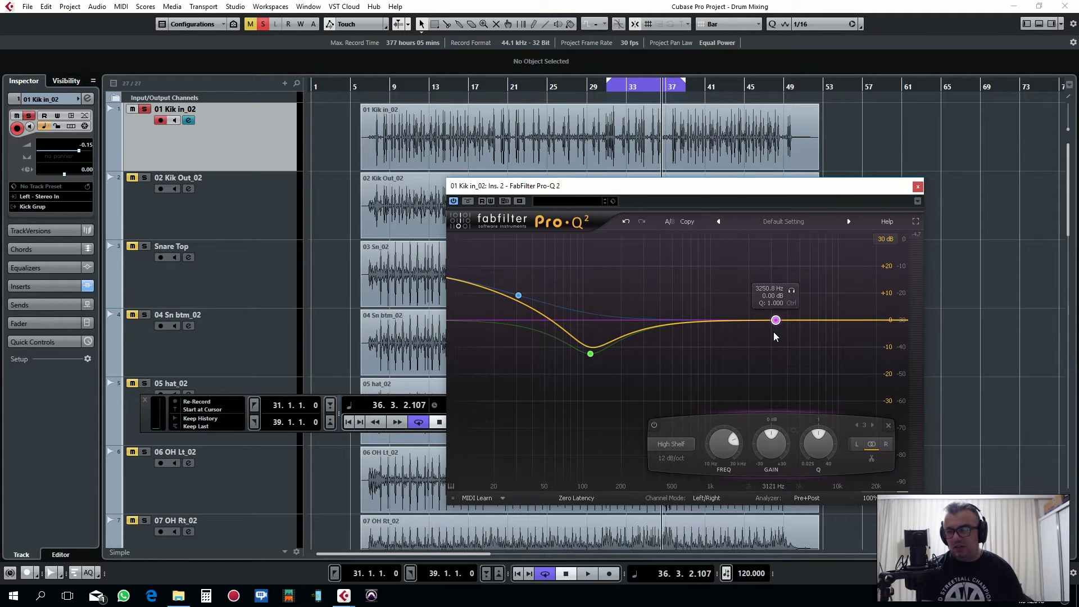
key("space")
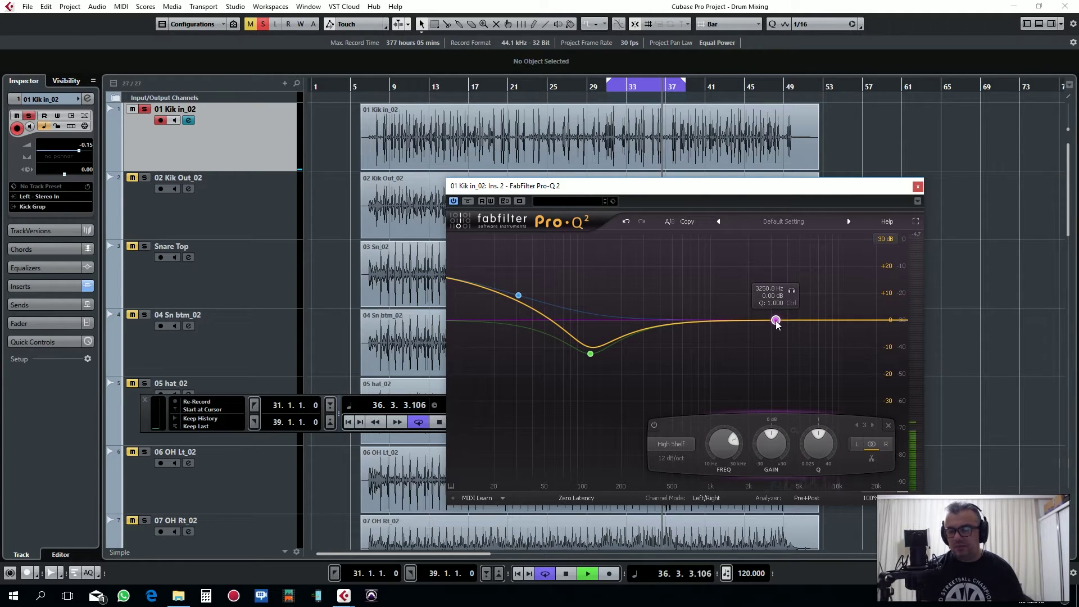
mouse_move(776, 322)
left_mouse_down()
mouse_move(774, 300)
mouse_move(773, 316)
left_mouse_up()
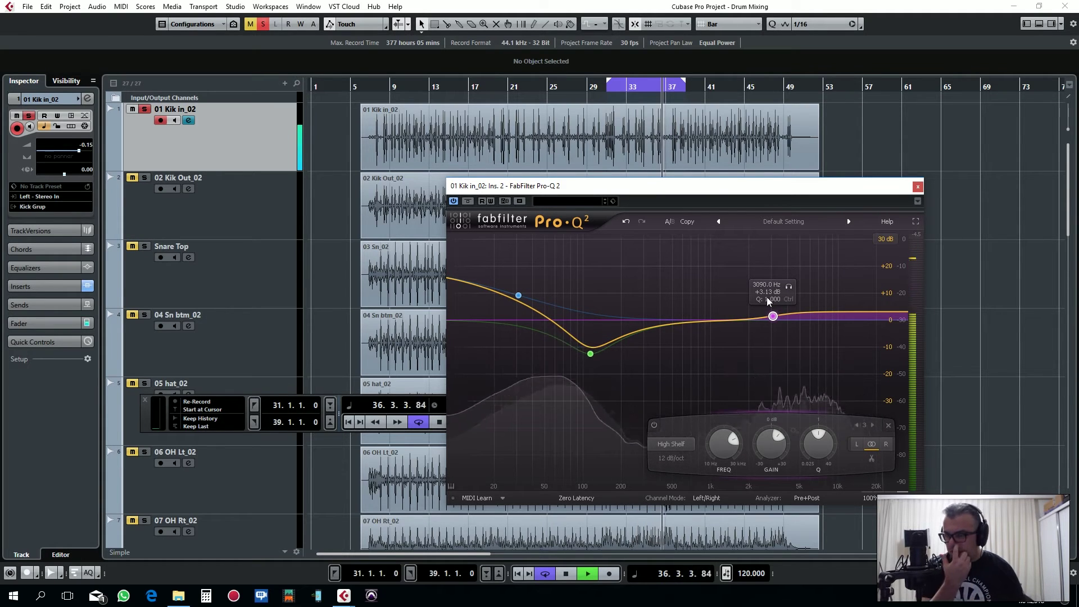
Compare the kick with Pro-Q 2 bypassed and active, then stop playback and close the plug-in window.
left_click(467, 201)
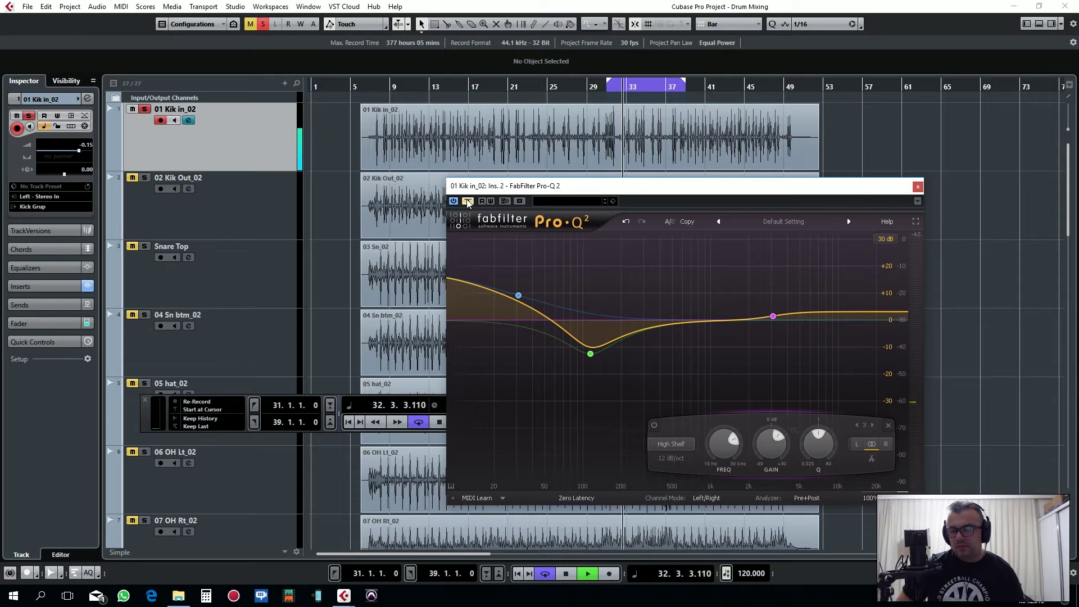
left_click(467, 200)
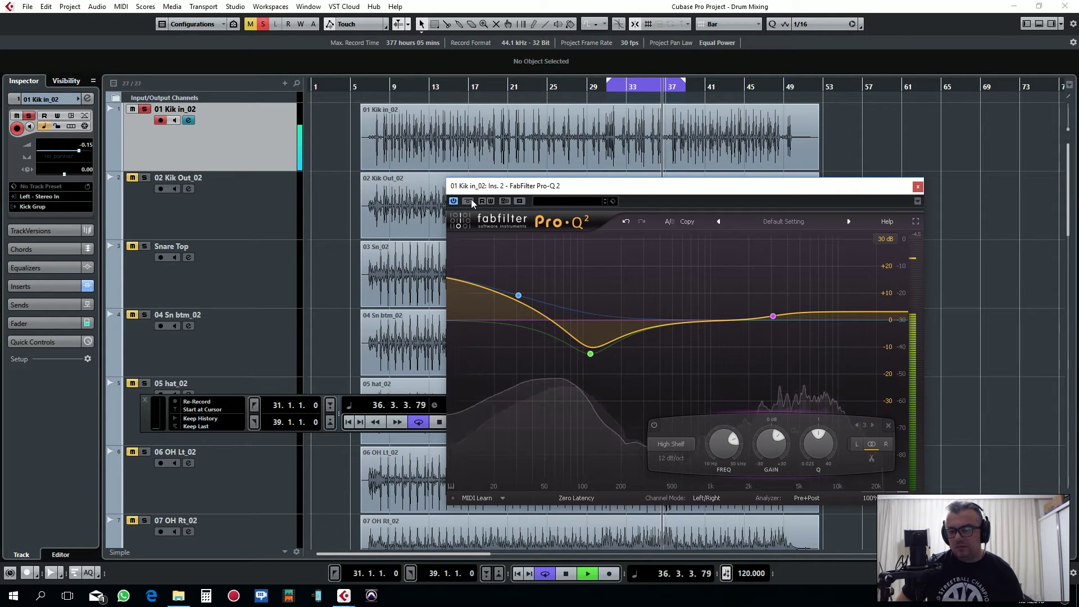
key("space")
left_click(918, 187)
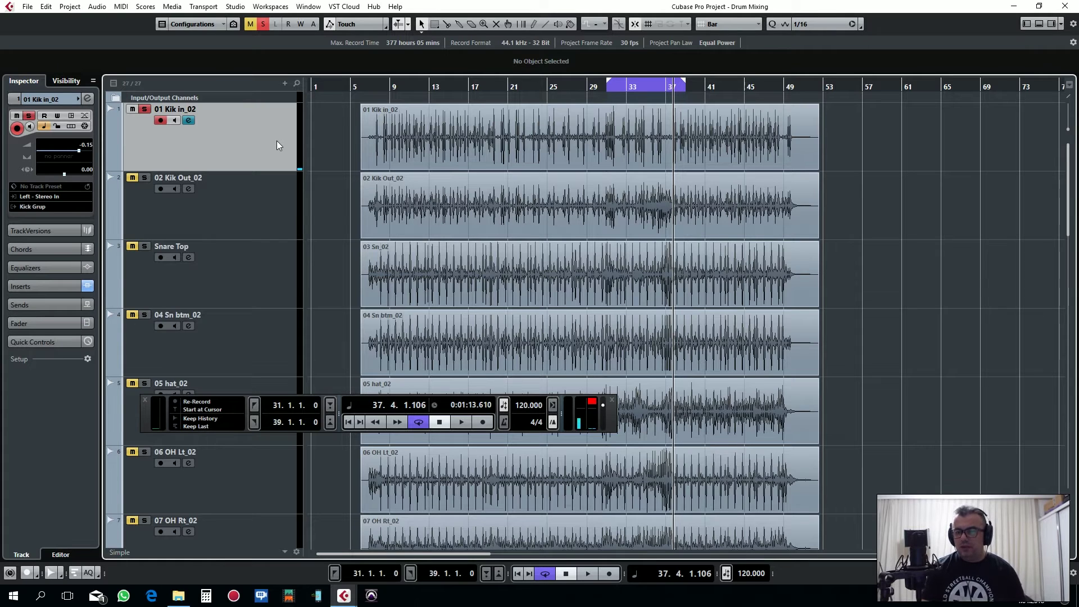
Select the 02 Kik Out_02 track, solo it in place of 01 Kik in_02, and play the loop.
left_click(159, 207)
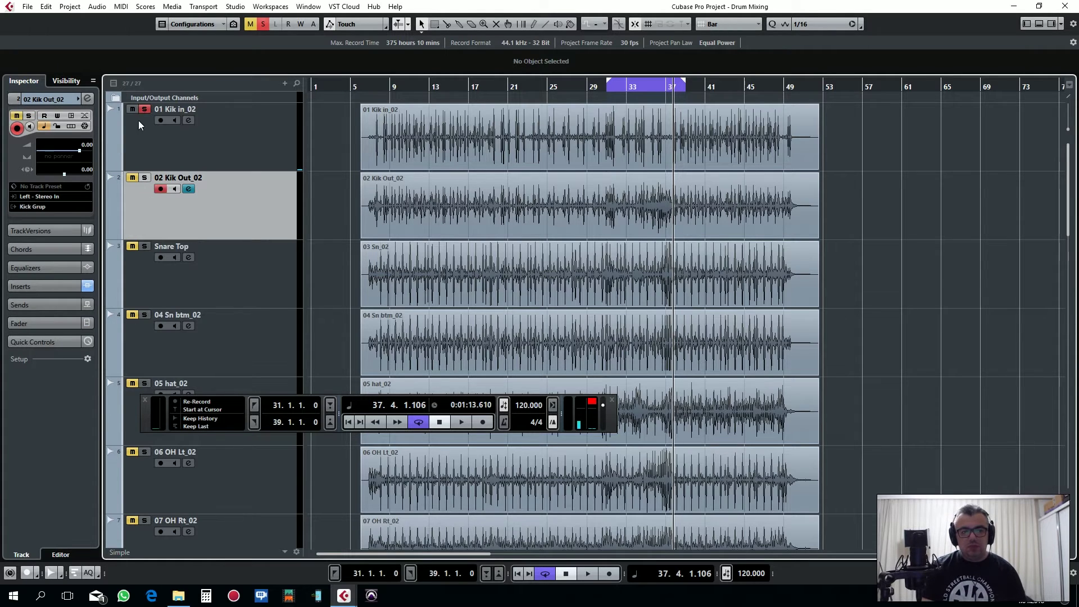
left_click(142, 109)
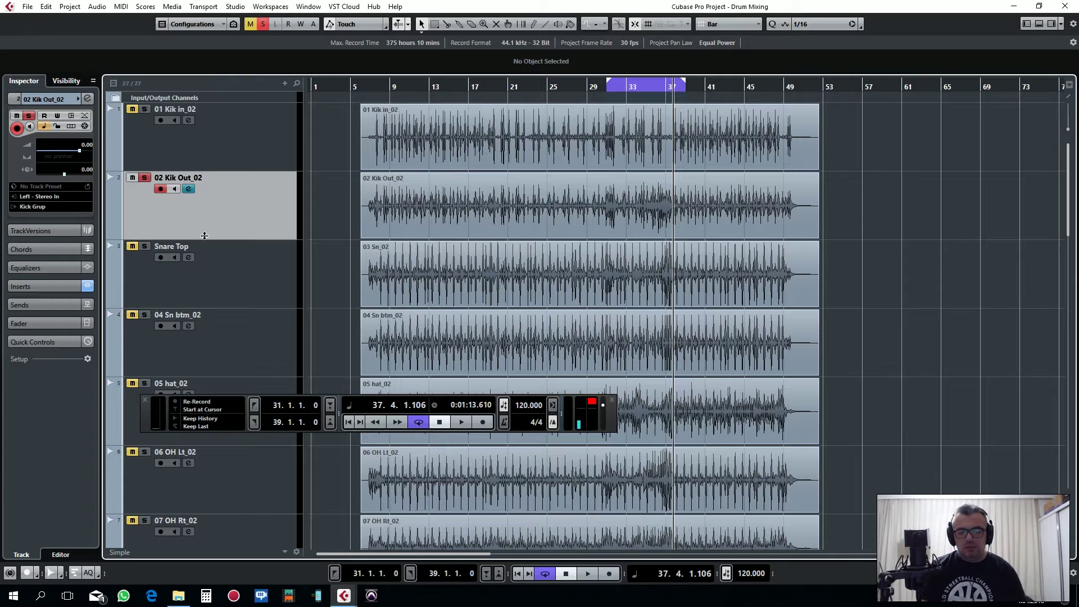
left_click(619, 100)
key("space")
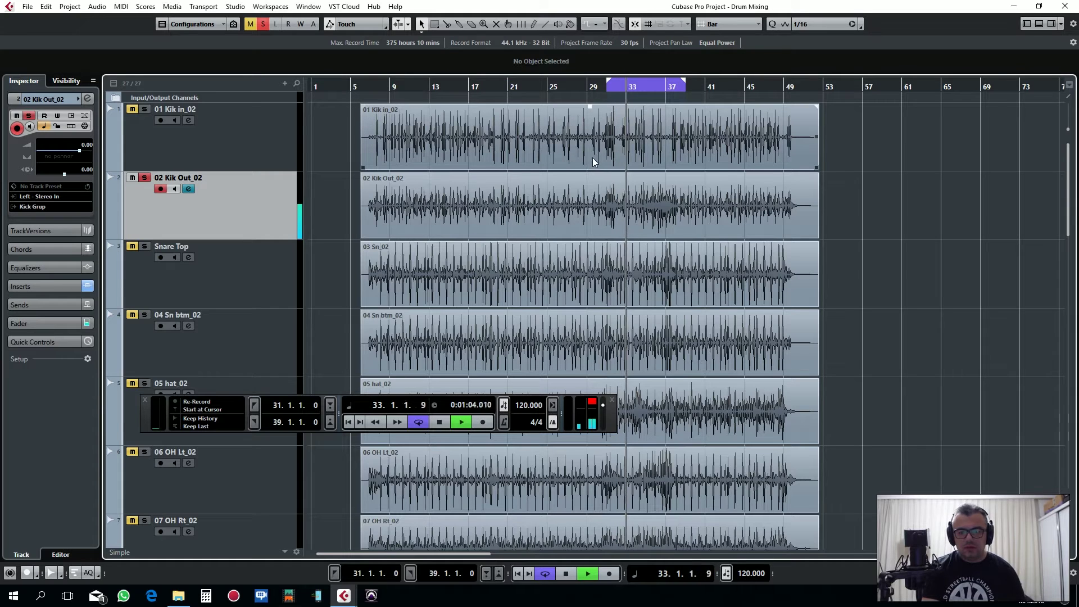
Move the loop range to bars 10 to 16 and open the channel settings of 02 Kik Out_02.
left_click(398, 87)
left_click_drag(606, 88, 400, 87)
left_click_drag(680, 86, 460, 89)
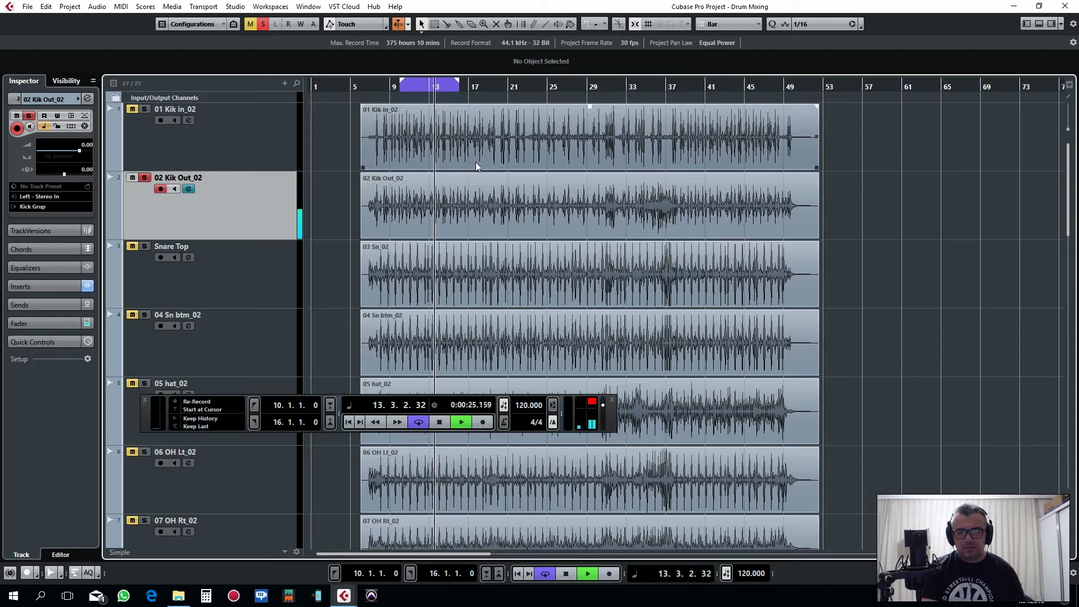
left_click(188, 189)
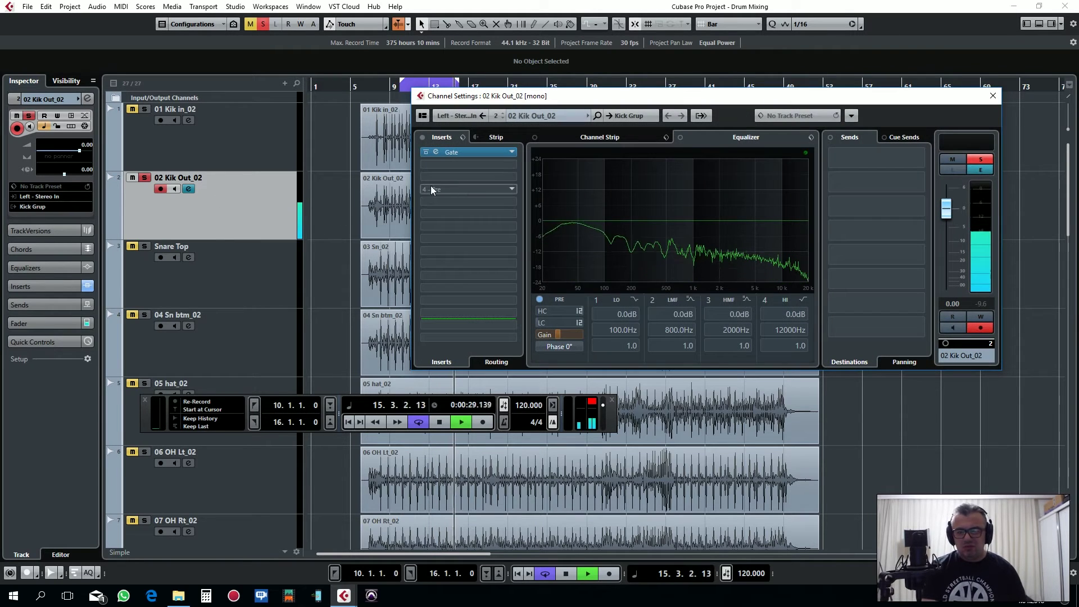
Insert FabFilter Pro-Q 2 after the Gate on 02 Kik Out_02 and close its window.
left_click(451, 164)
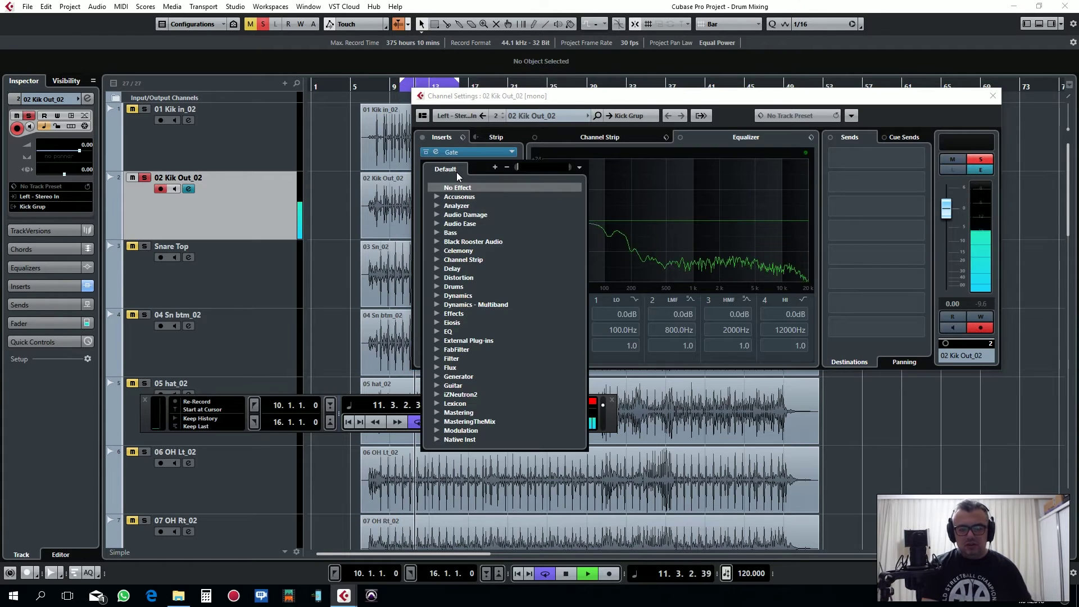
type("fab")
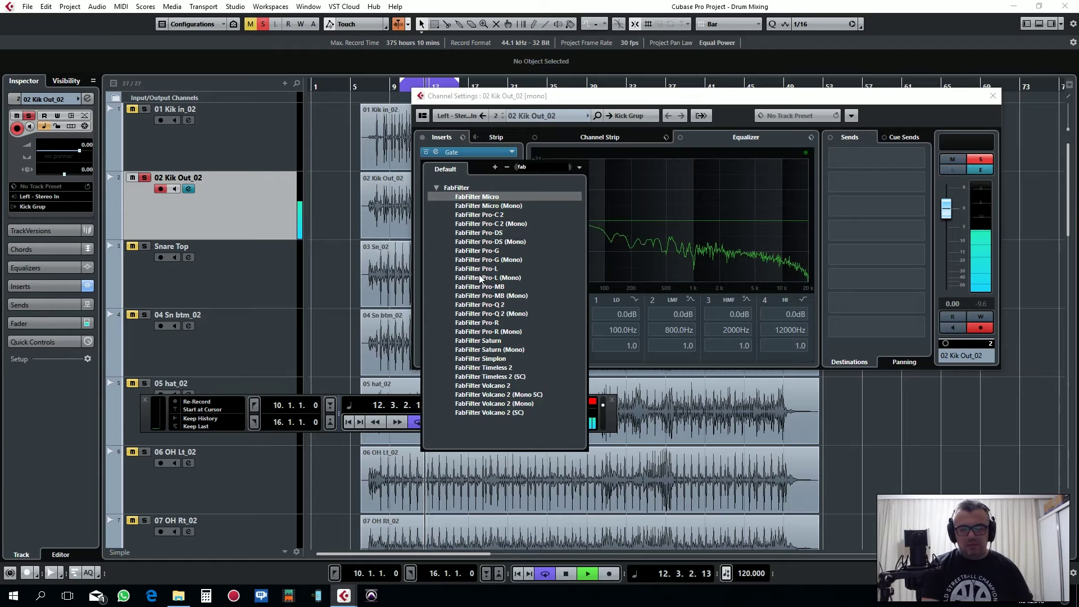
left_click(479, 332)
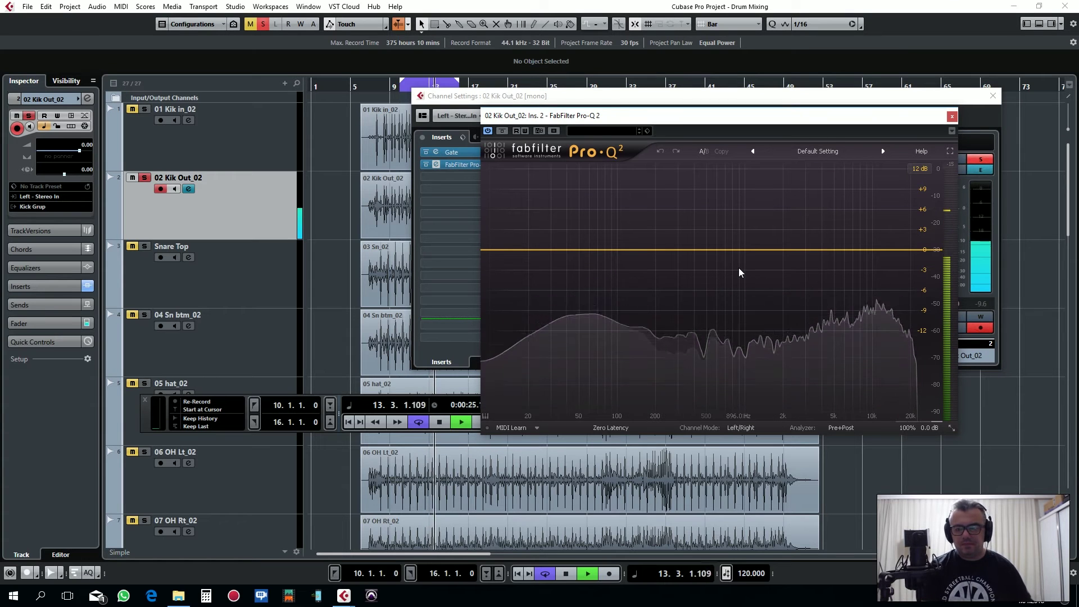
left_click(952, 118)
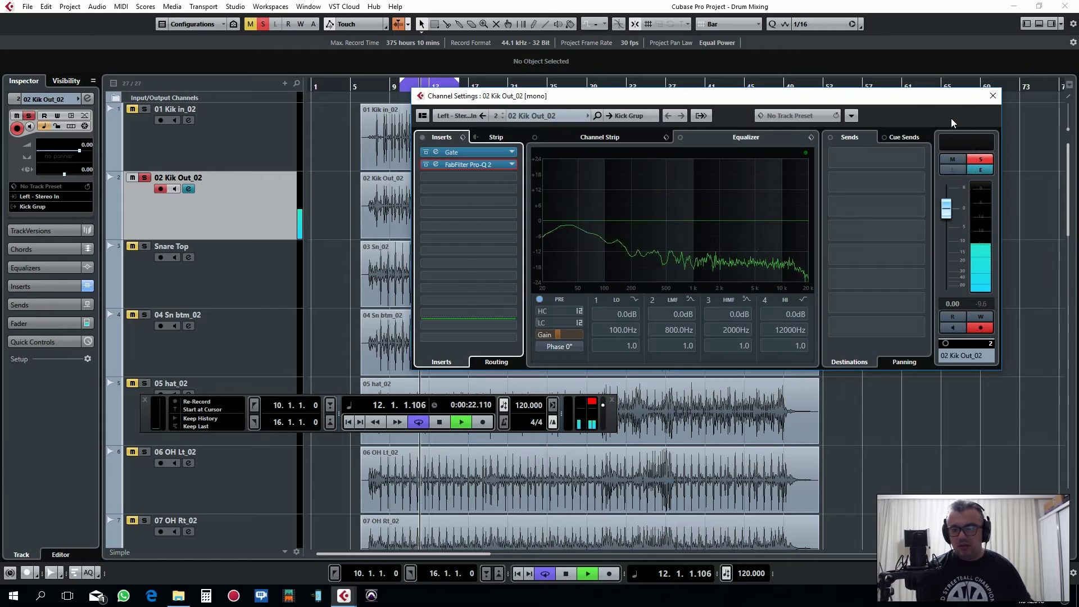
Replace the equalizer in the second insert slot with StudioEQ and move its window clear of the insert list.
left_click(512, 165)
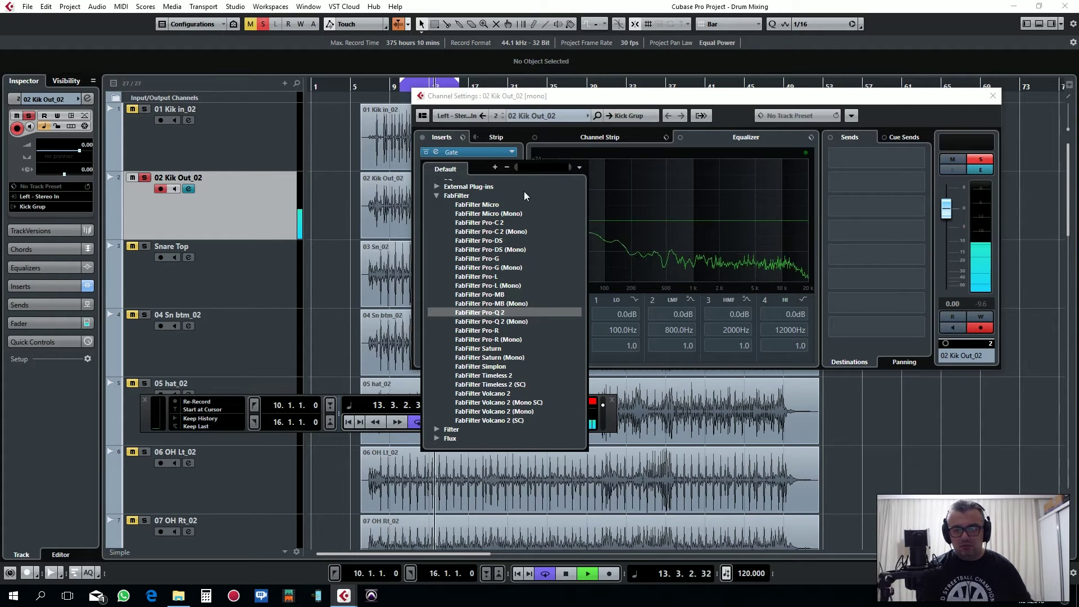
scroll(500, 248, "up", 5)
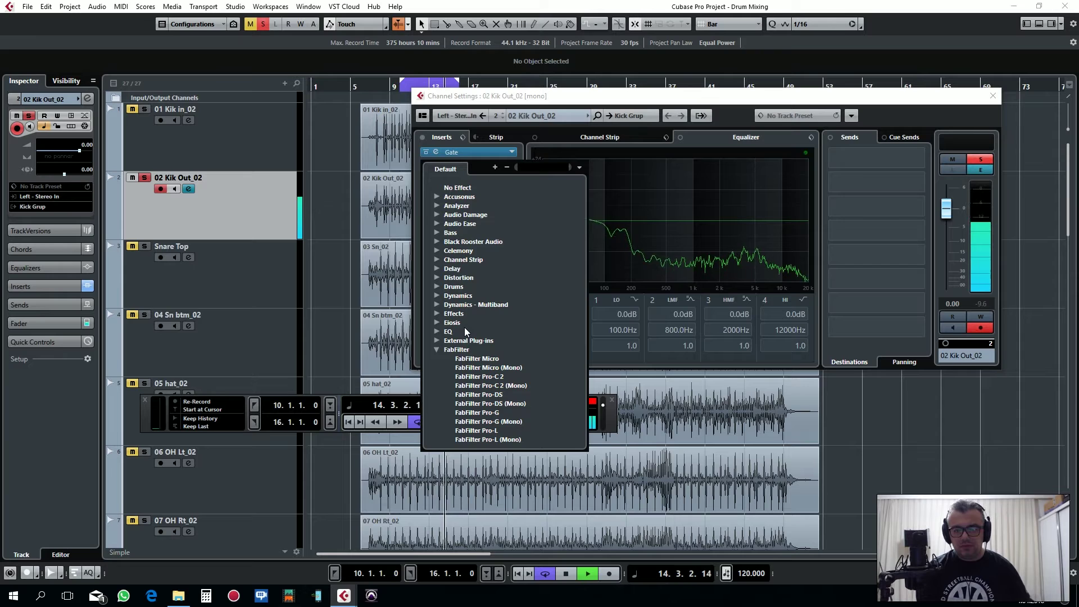
type("stud")
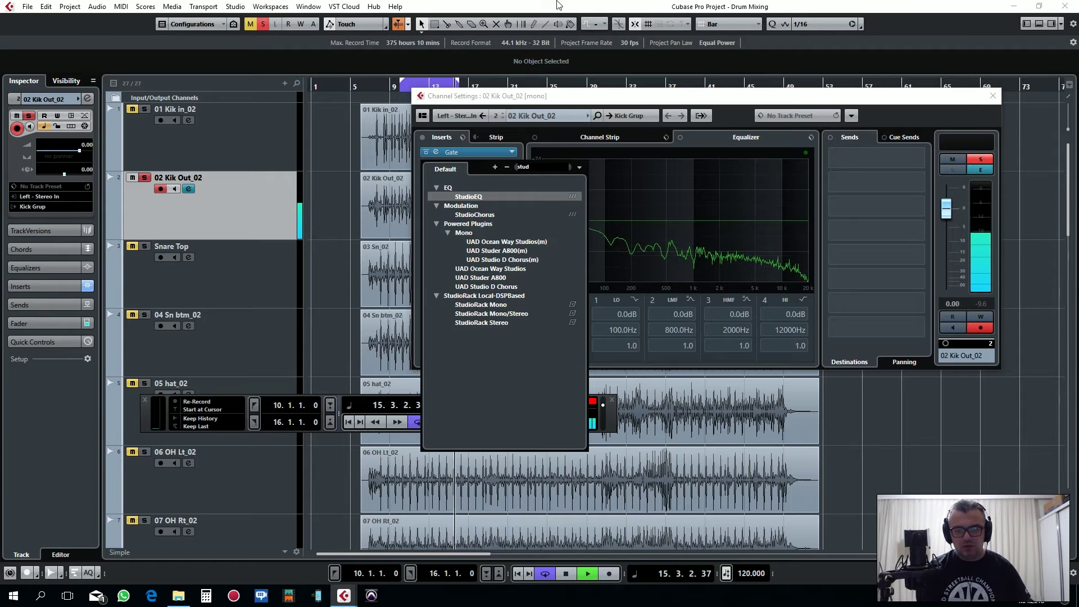
left_click(479, 197)
left_click_drag(464, 195, 583, 280)
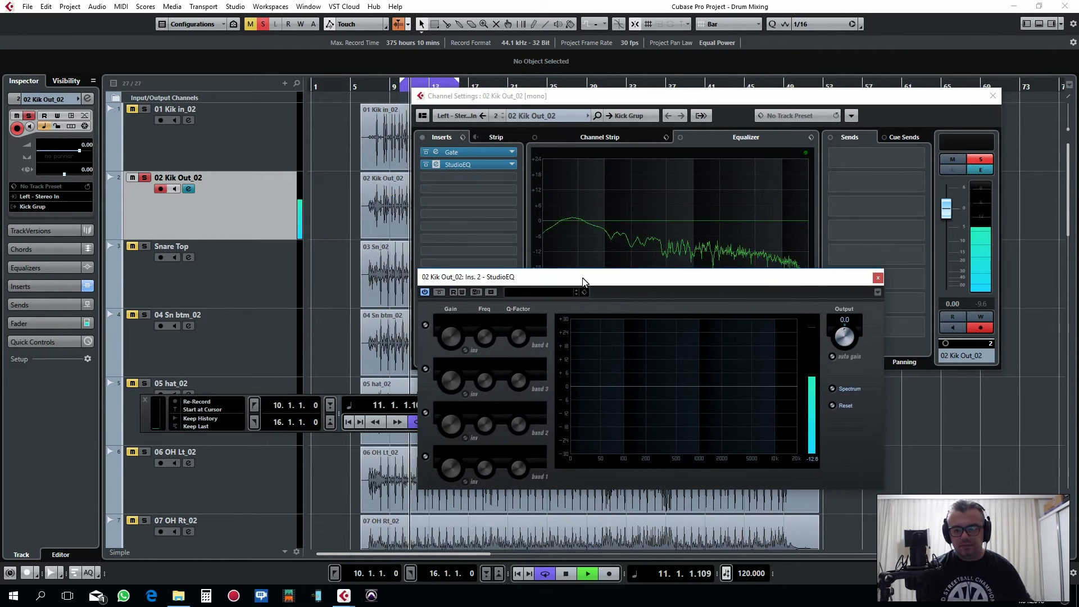
Enable StudioEQ band 1 as a low shelf and set it to about +3.9 dB at 33.4 Hz.
left_click(425, 456)
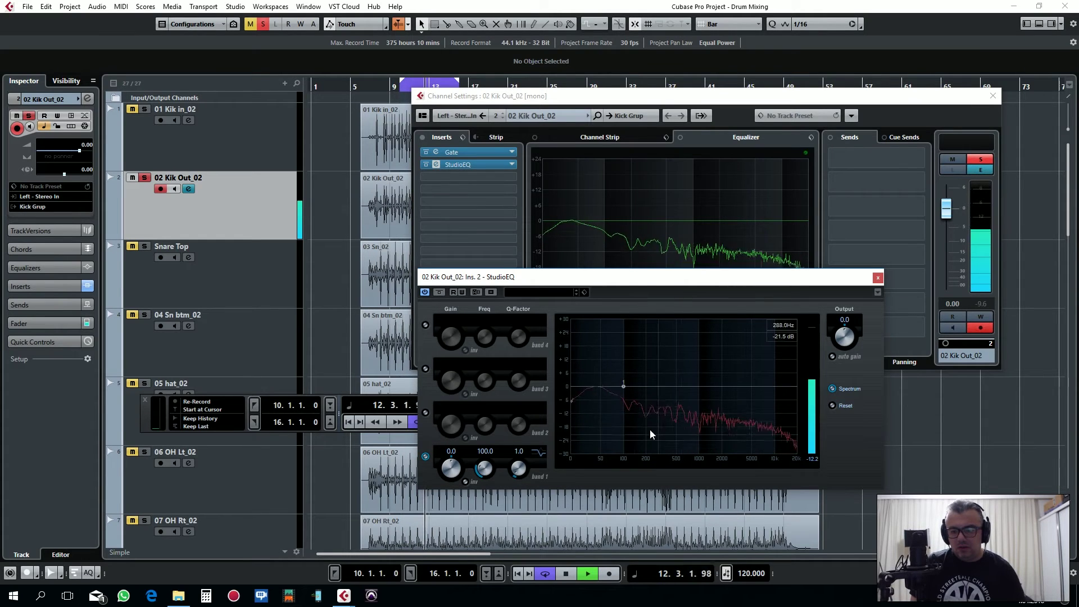
left_click_drag(625, 385, 628, 382)
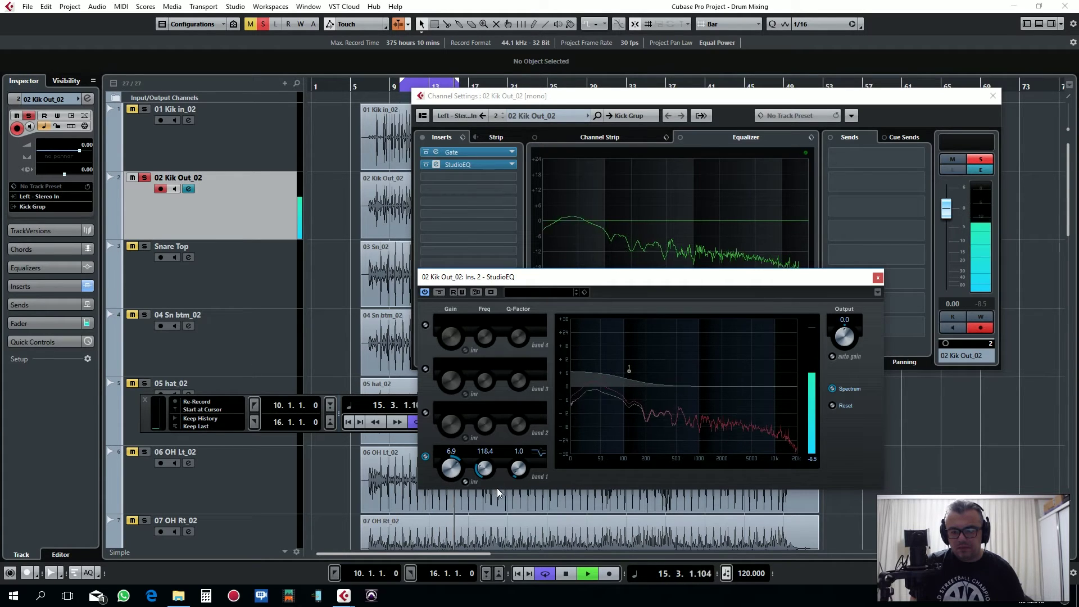
left_click(542, 453)
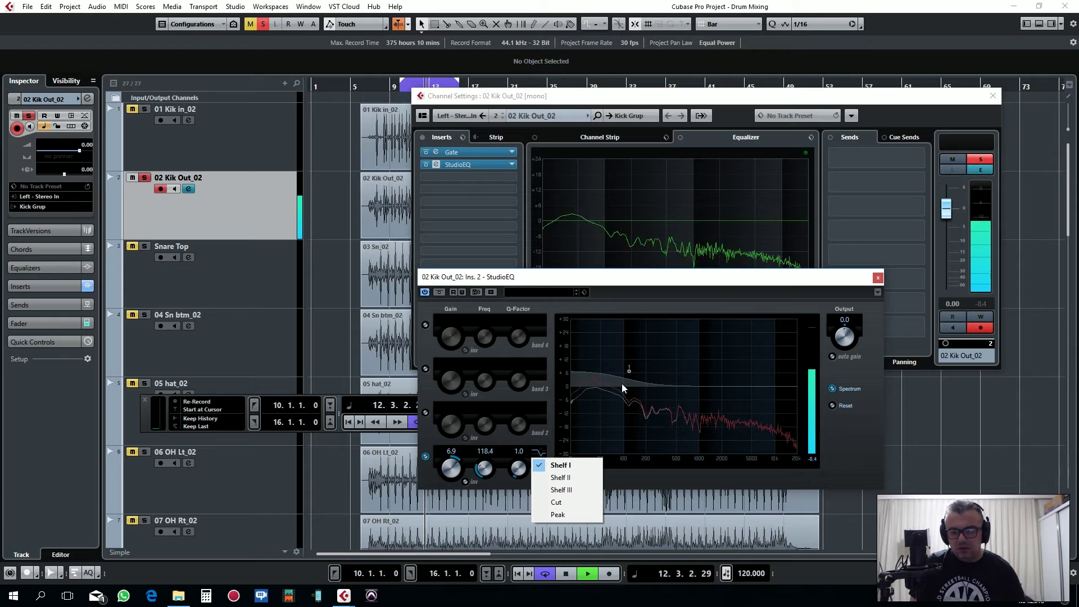
left_click(628, 371)
left_click_drag(626, 374, 587, 380)
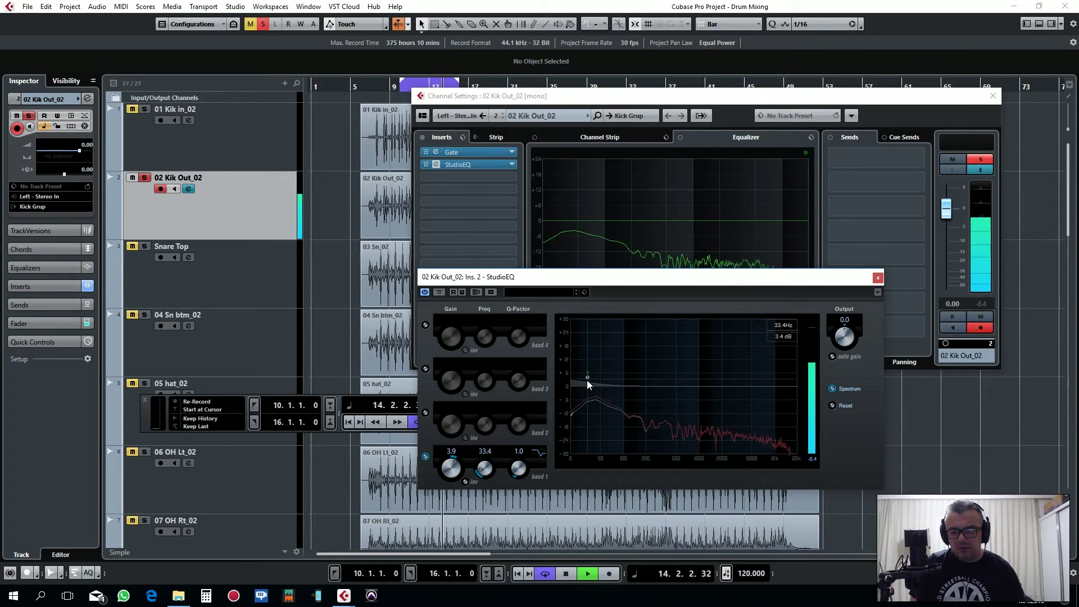
Enable band 2, audition a strong boost near 170 Hz, and set it to about -4.9 dB at 166.7 Hz.
left_click(426, 412)
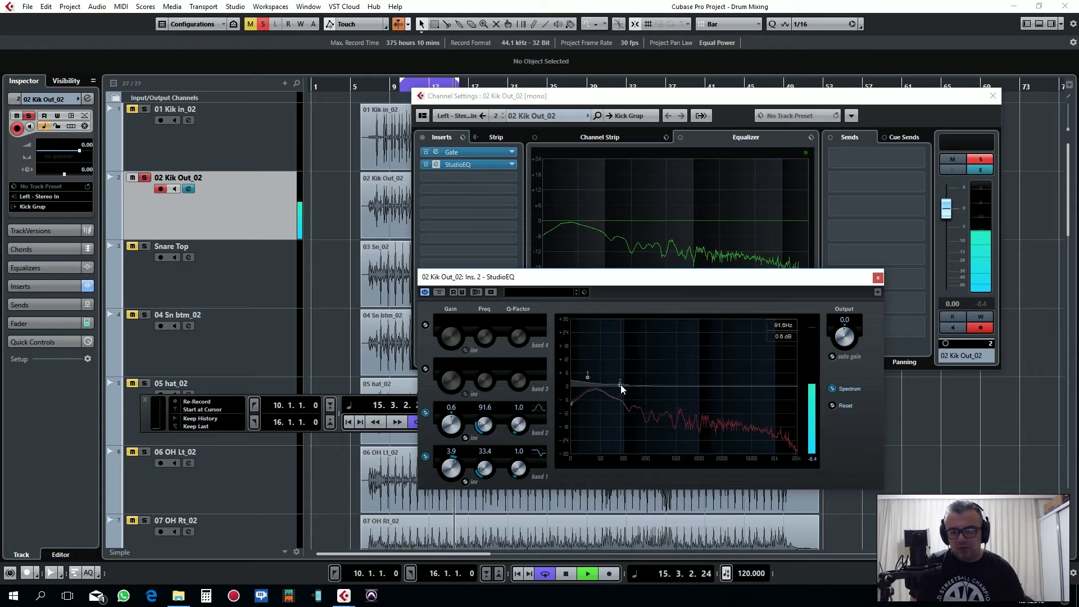
mouse_move(639, 384)
left_mouse_down()
mouse_move(642, 365)
mouse_move(641, 374)
left_mouse_up()
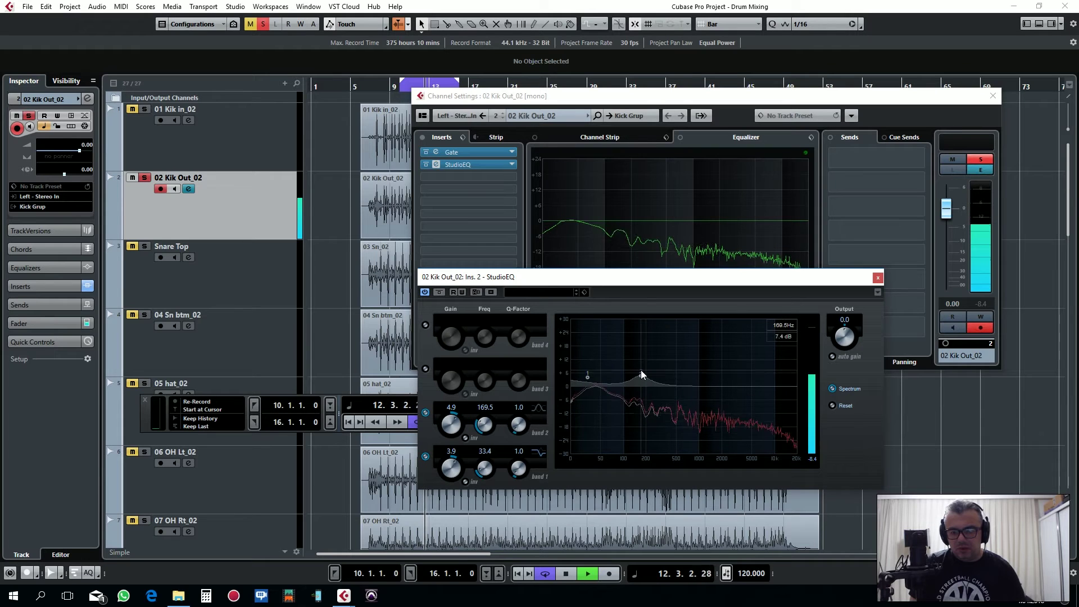
left_click_drag(641, 374, 641, 335)
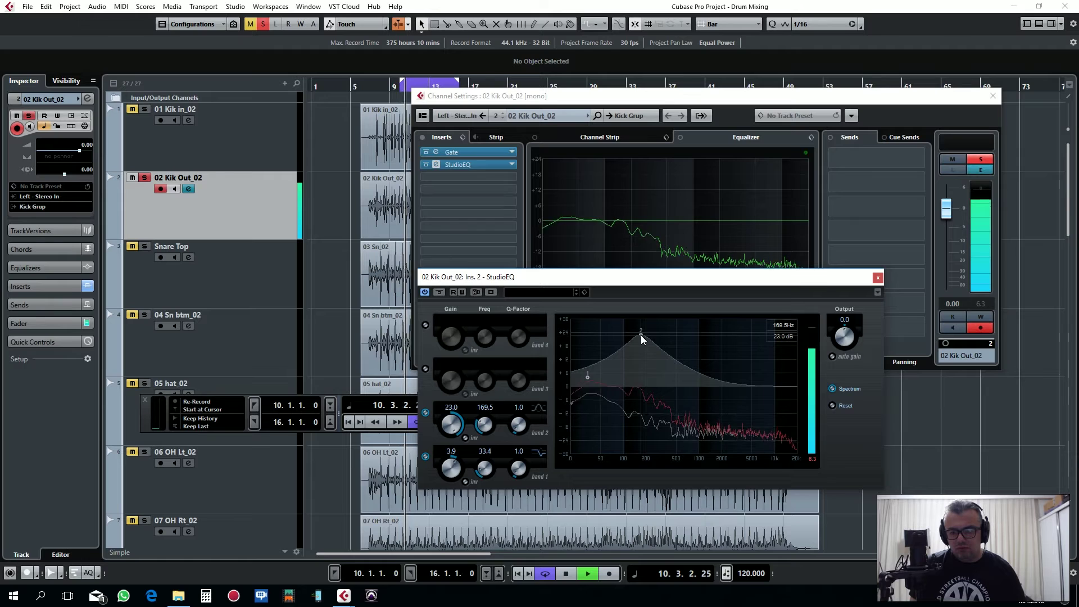
left_click_drag(641, 335, 640, 398)
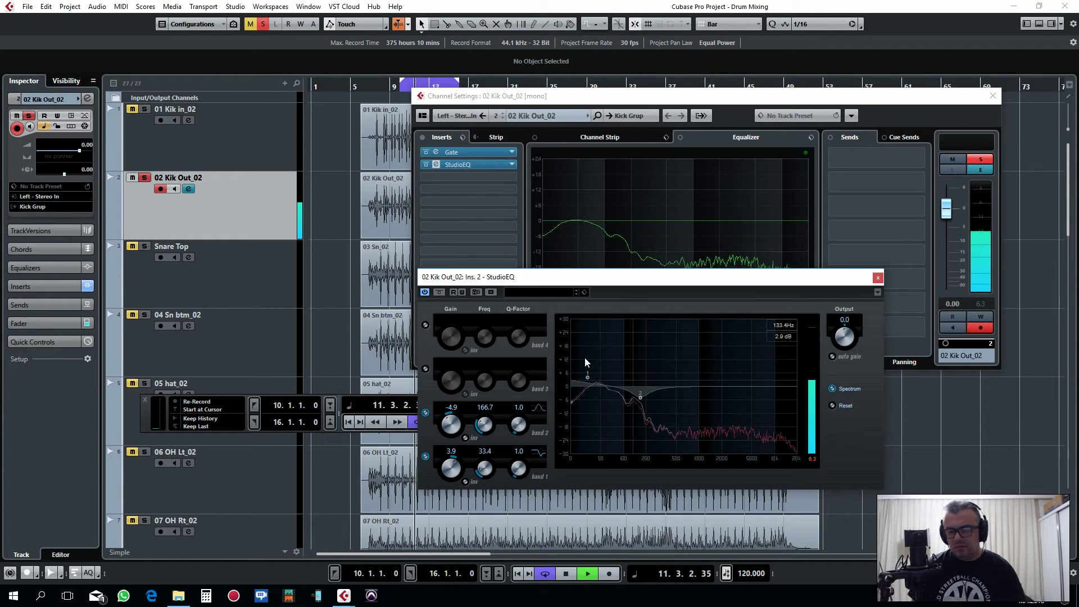
Compare StudioEQ bypassed and active, and set band 1 to about +9.4 dB at 58.7 Hz and band 2 to -7.7 dB at 172.5 Hz.
left_click(440, 292)
left_click(443, 291)
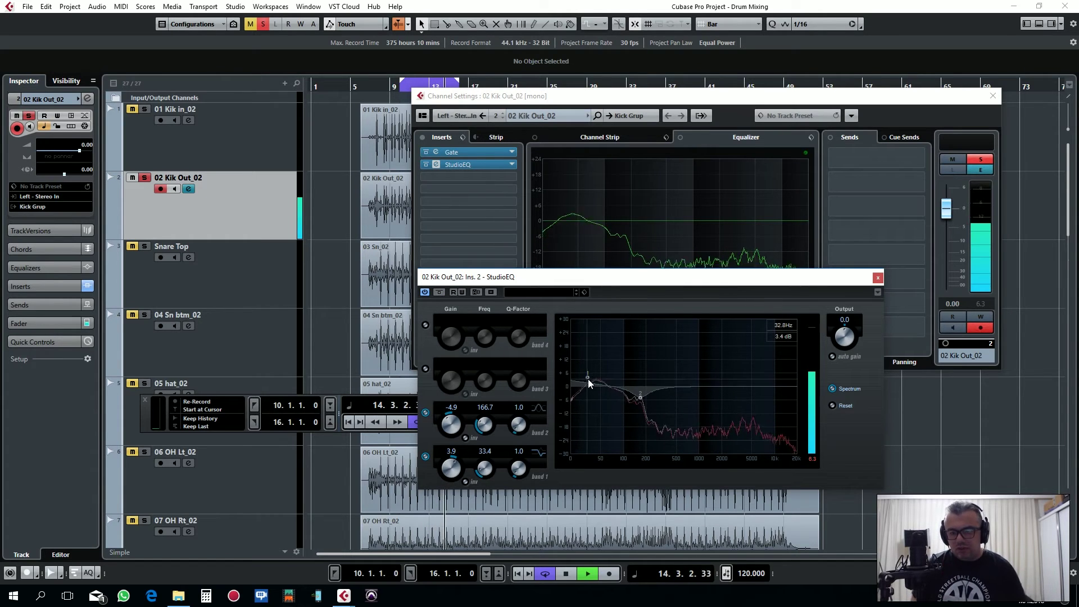
left_click_drag(585, 380, 641, 403)
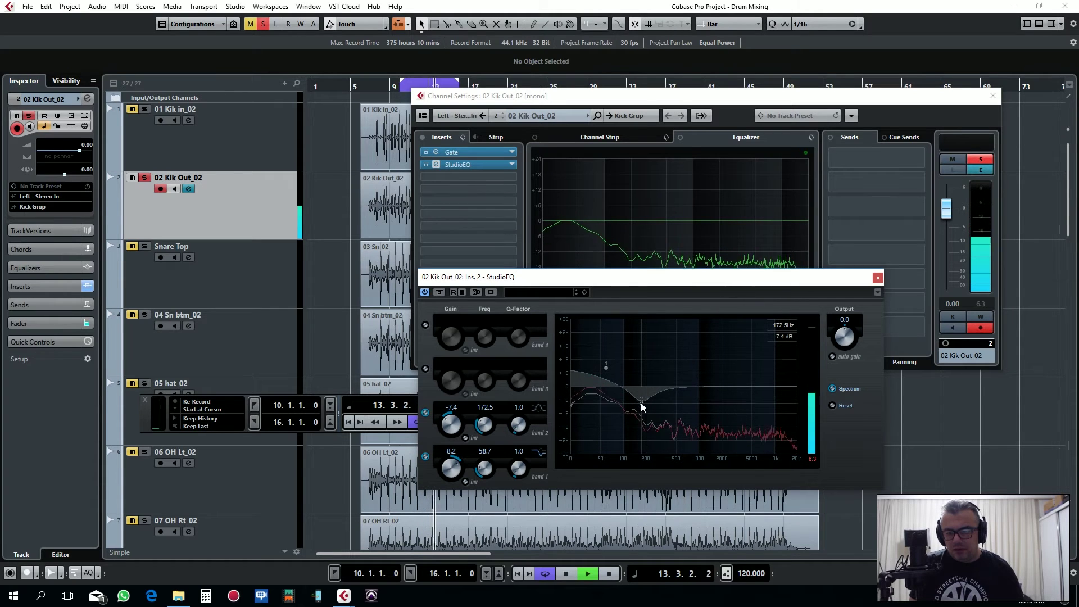
left_click_drag(607, 368, 606, 365)
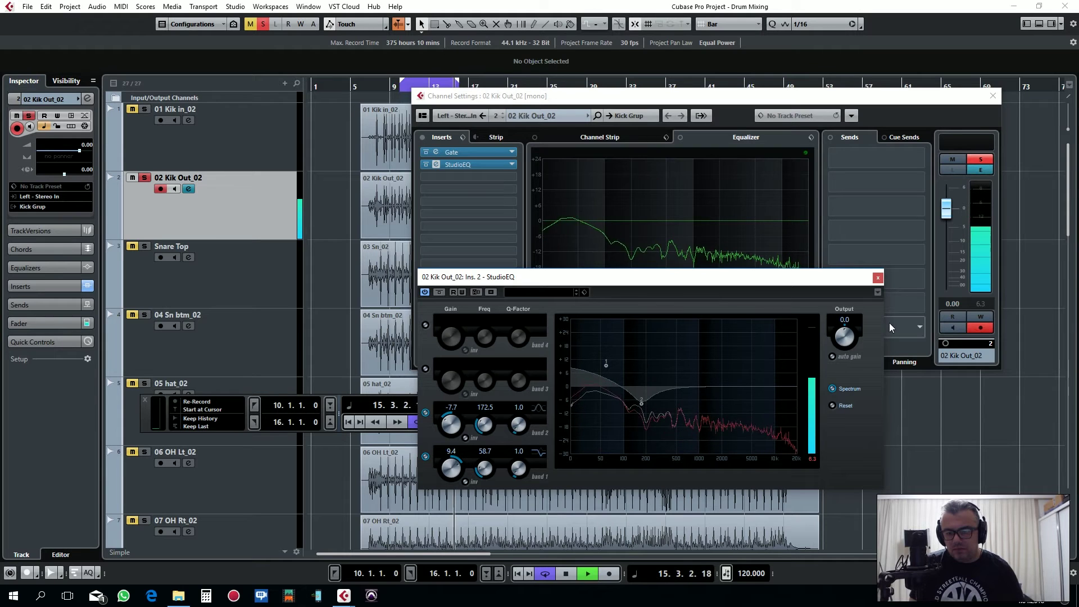
Raise the StudioEQ output level to about 4.3 dB during playback.
left_click_drag(845, 331, 853, 330)
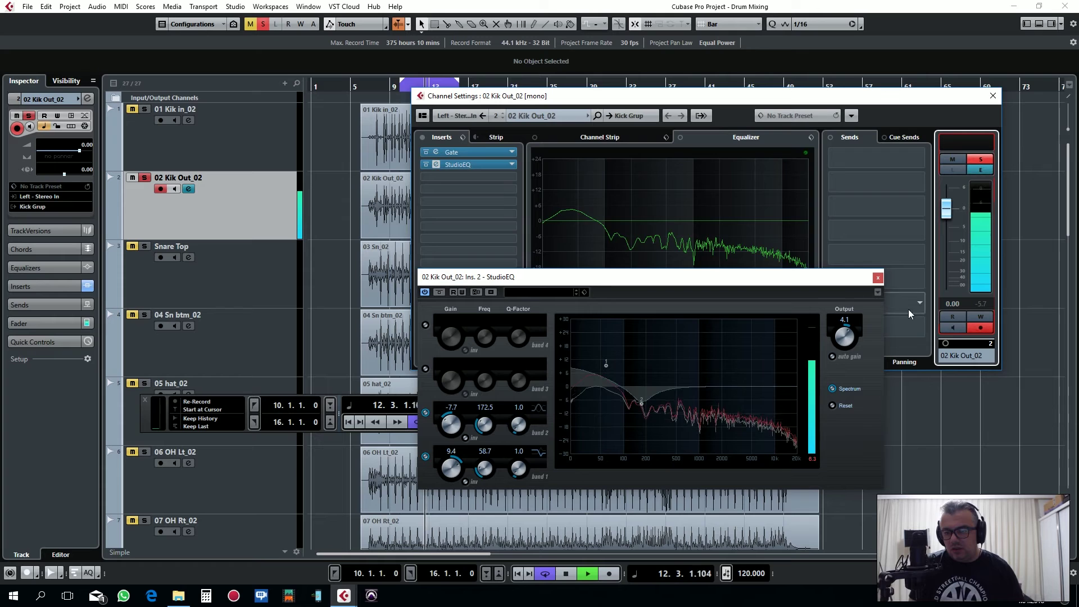
mouse_move(848, 341)
left_mouse_down()
mouse_move(852, 319)
mouse_move(845, 339)
left_mouse_up()
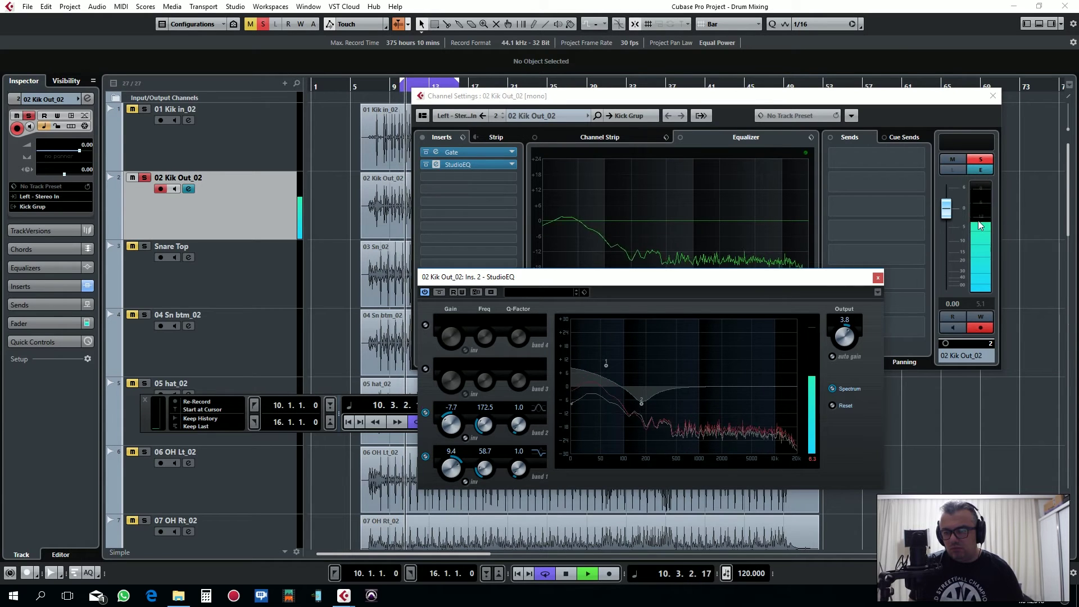
left_click_drag(844, 335, 843, 334)
scroll(843, 334, "down", 3)
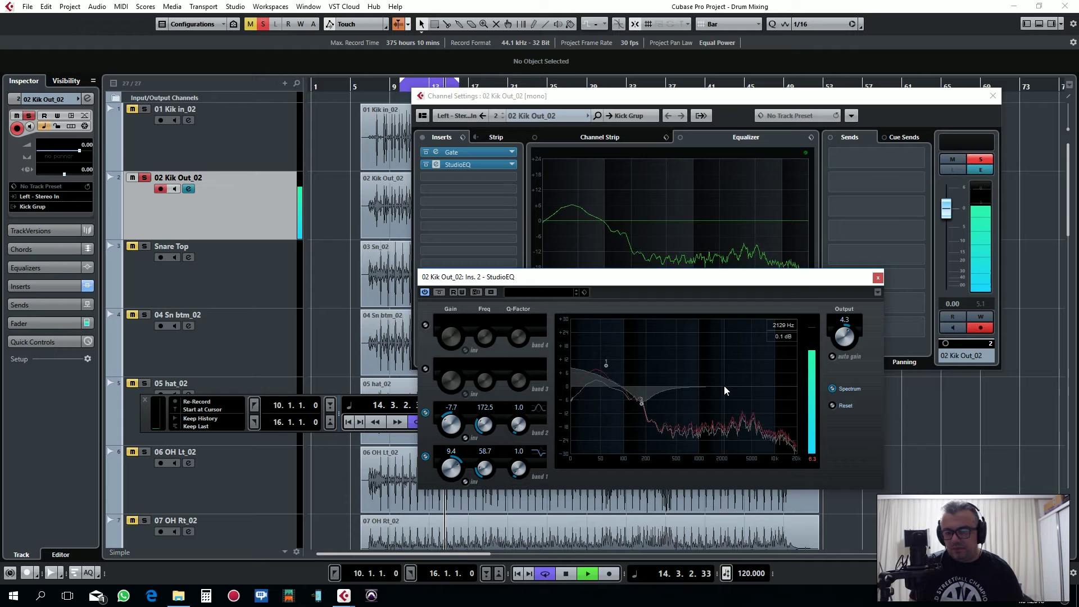
Enable band 4 at about +2.9 dB and 5007 Hz, and compare the kick with StudioEQ bypassed and active.
left_click(426, 325)
left_click_drag(775, 385, 752, 380)
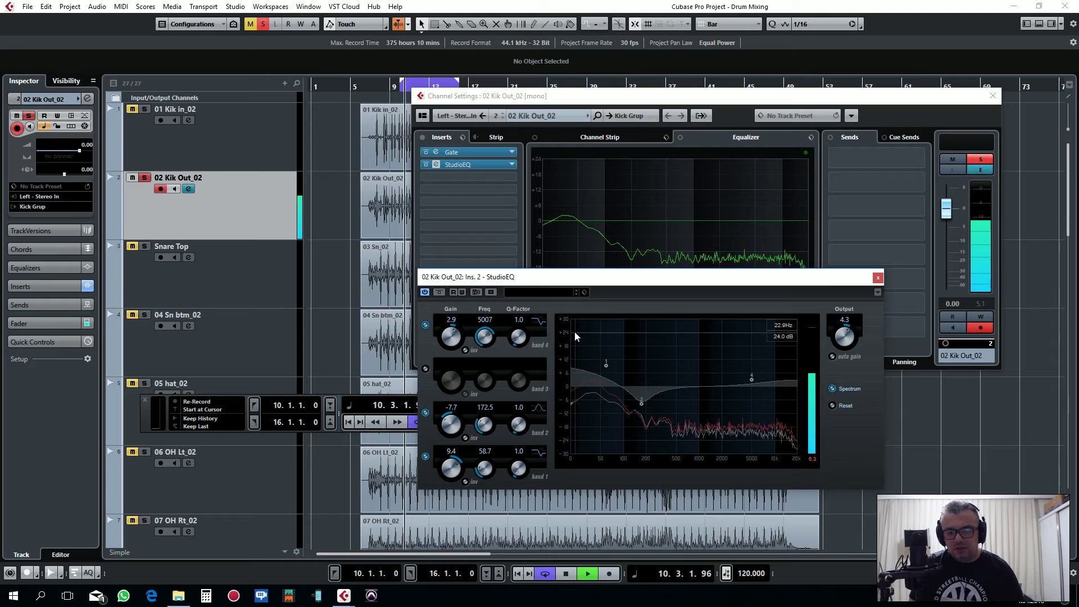
left_click(440, 293)
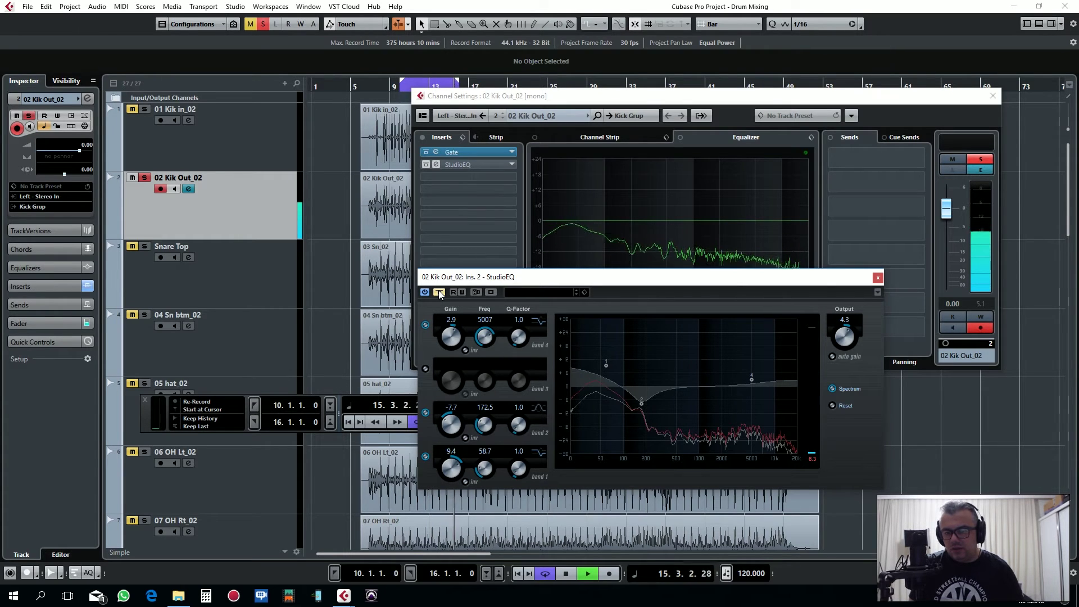
left_click(439, 293)
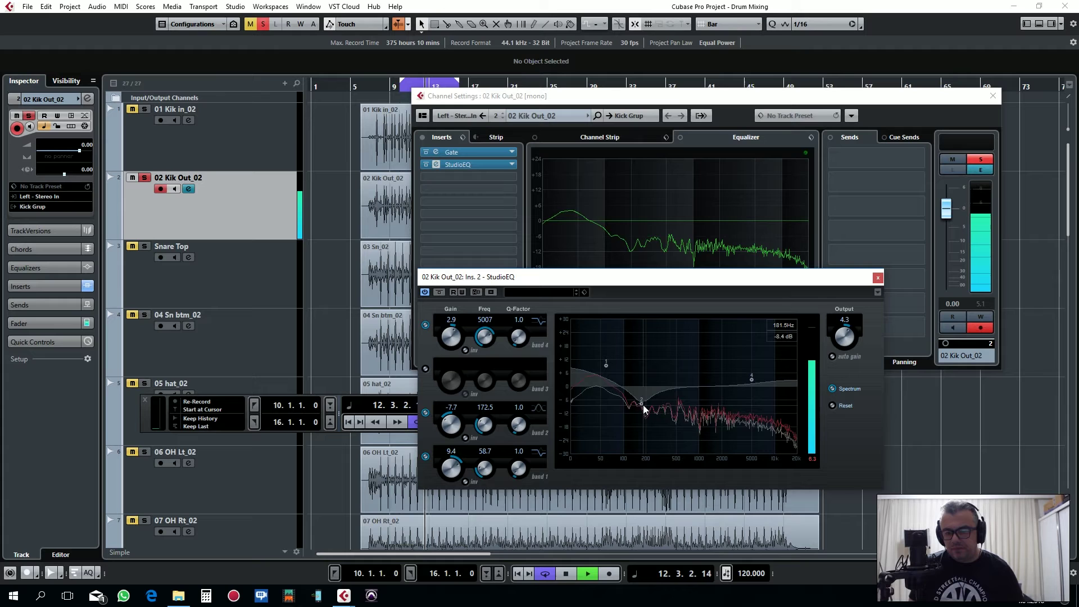
Set band 2 to about -9.2 dB and band 1 to +10.2 dB at 57.7 Hz, and close the plug-in and channel settings windows.
left_click_drag(642, 405, 642, 407)
left_click_drag(606, 365, 606, 363)
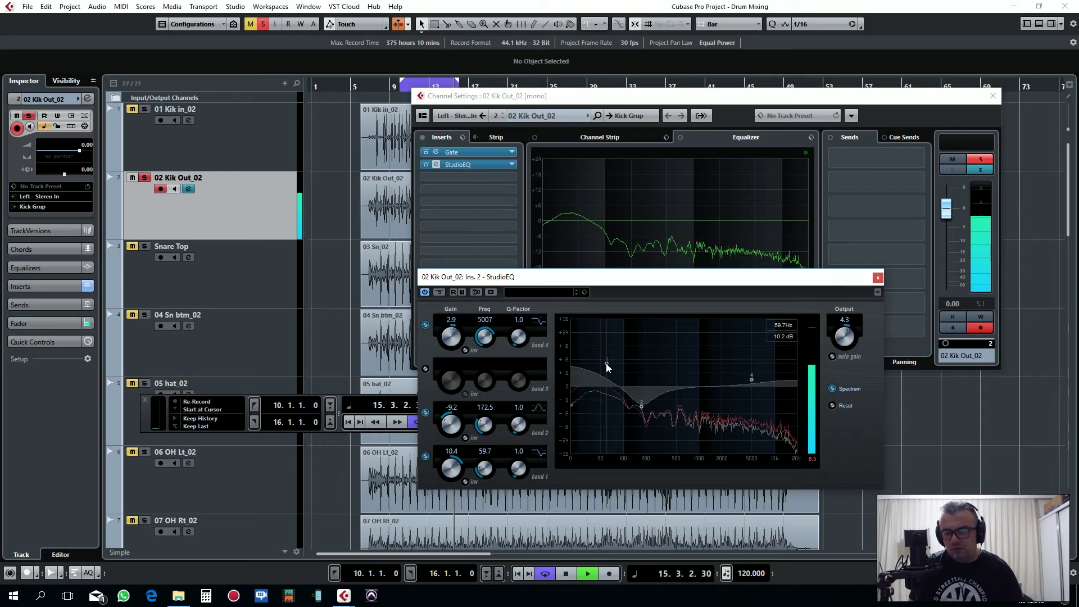
left_click_drag(606, 363, 604, 364)
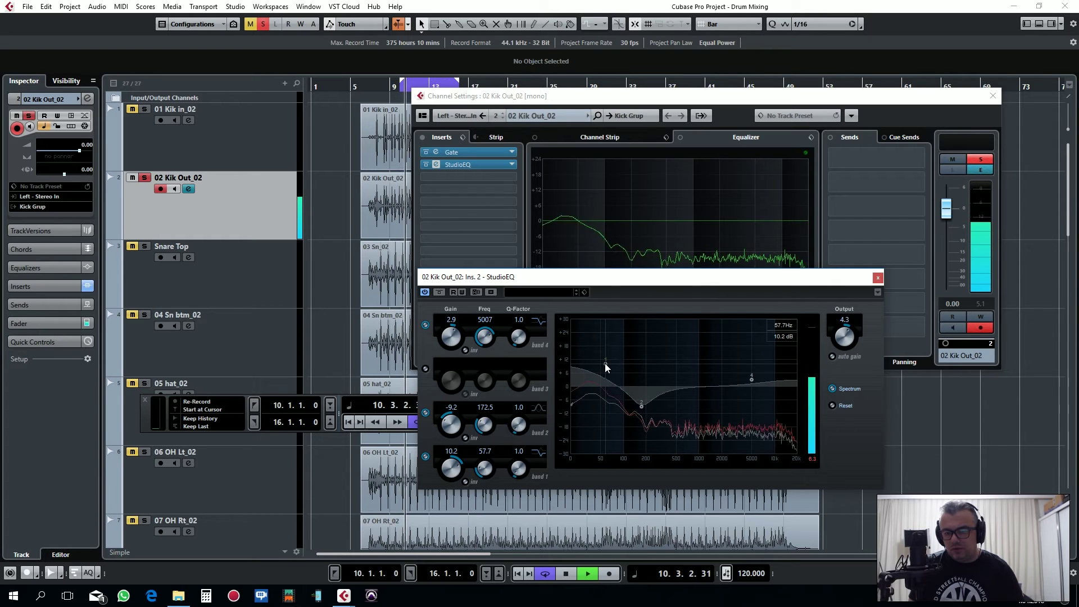
left_click(878, 277)
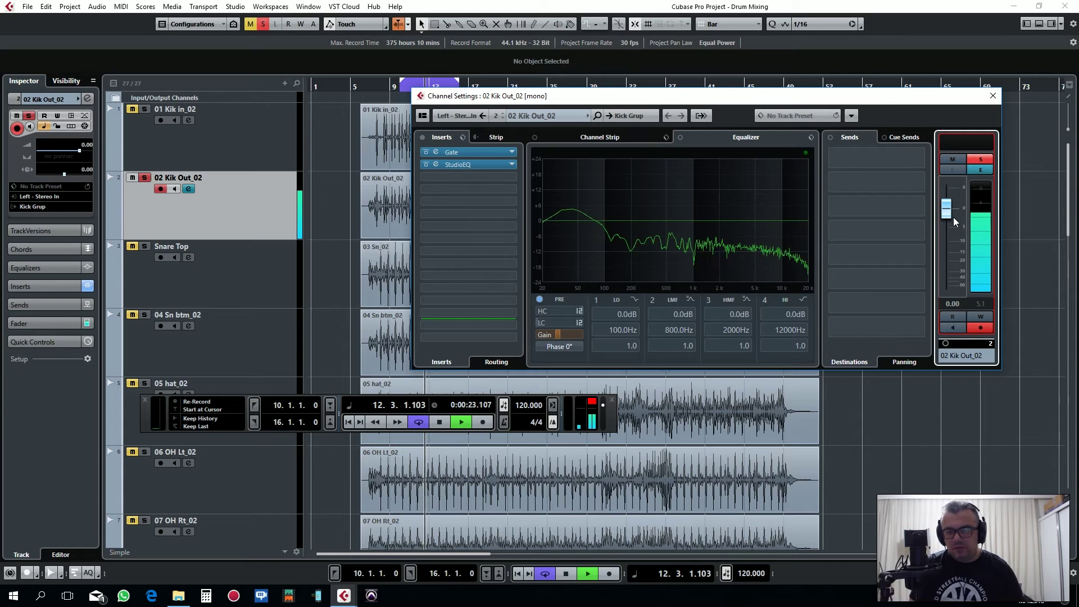
left_click(994, 95)
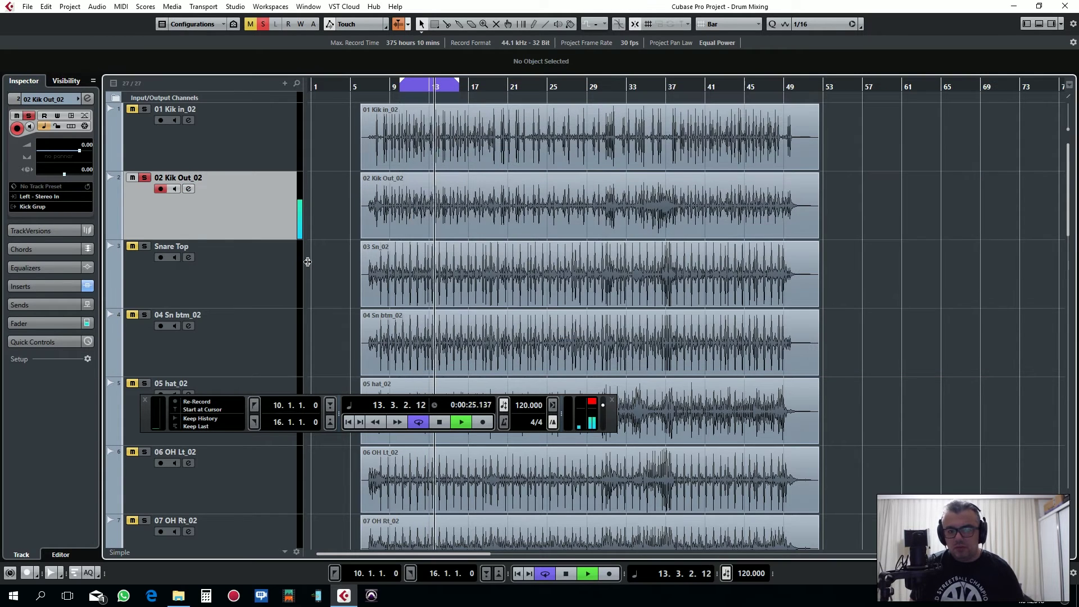
Select 01 Kik in_02 and 02 Kik Out_02, solo both tracks together, and open the MixConsole.
left_click(190, 148)
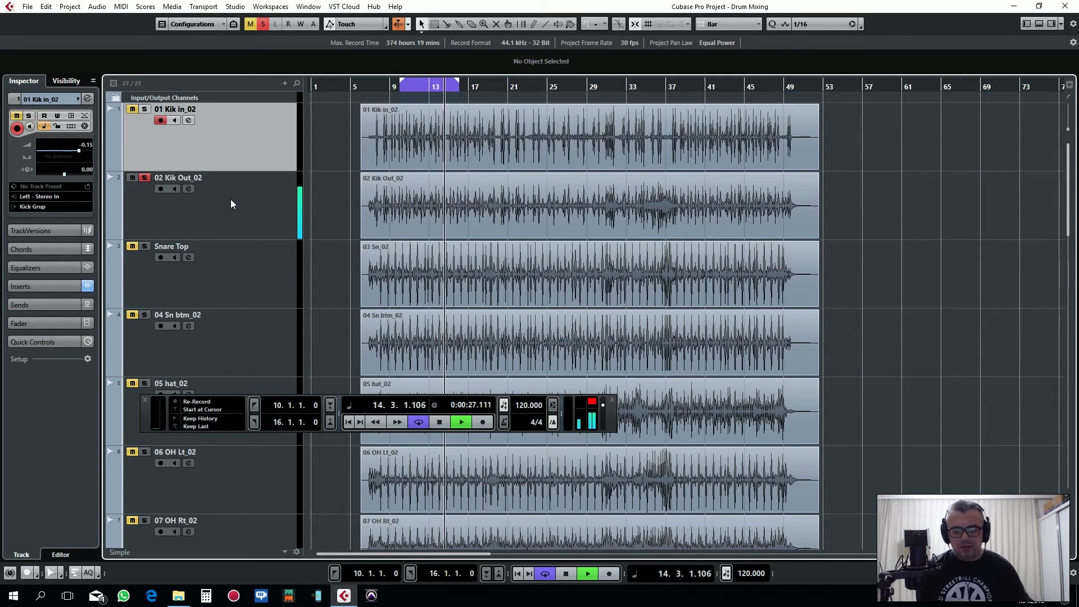
left_click(232, 225, "ctrl")
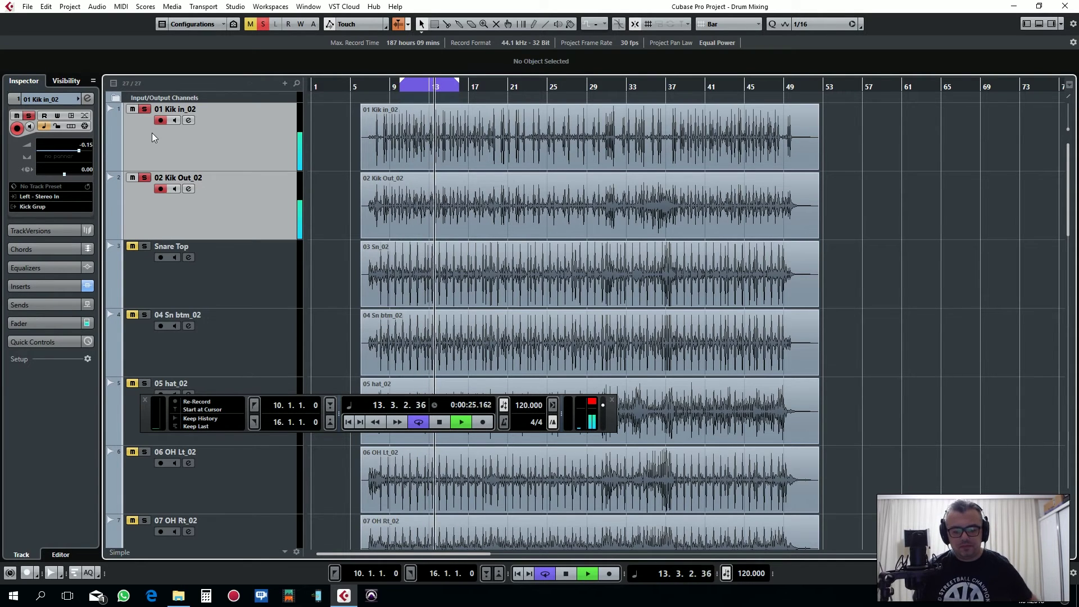
key("F3")
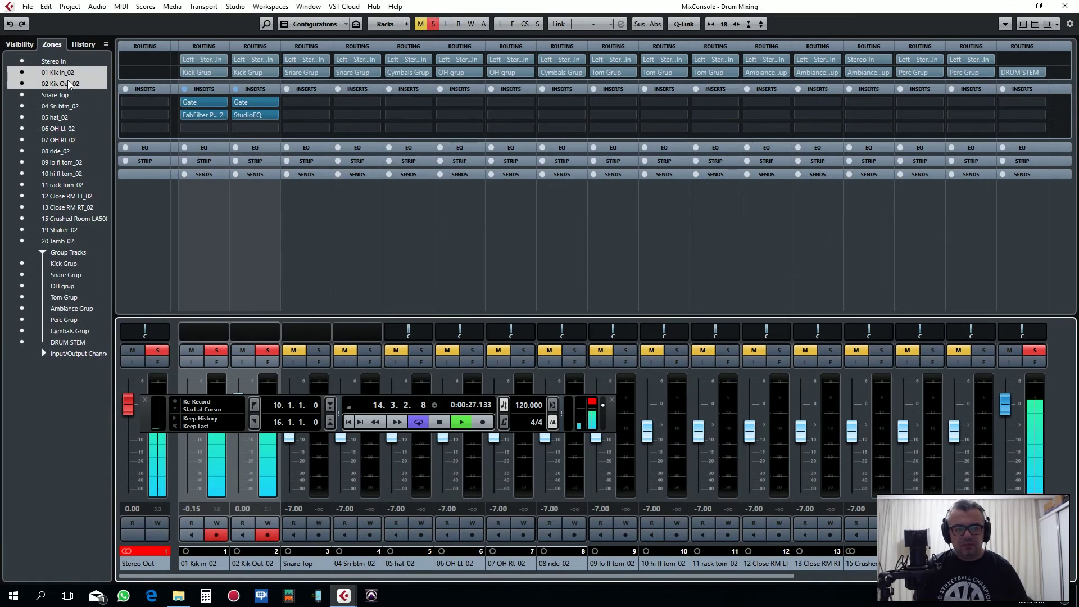
Compare both kick channels with all their inserts bypassed and active during playback.
left_click(182, 91)
left_click(182, 91)
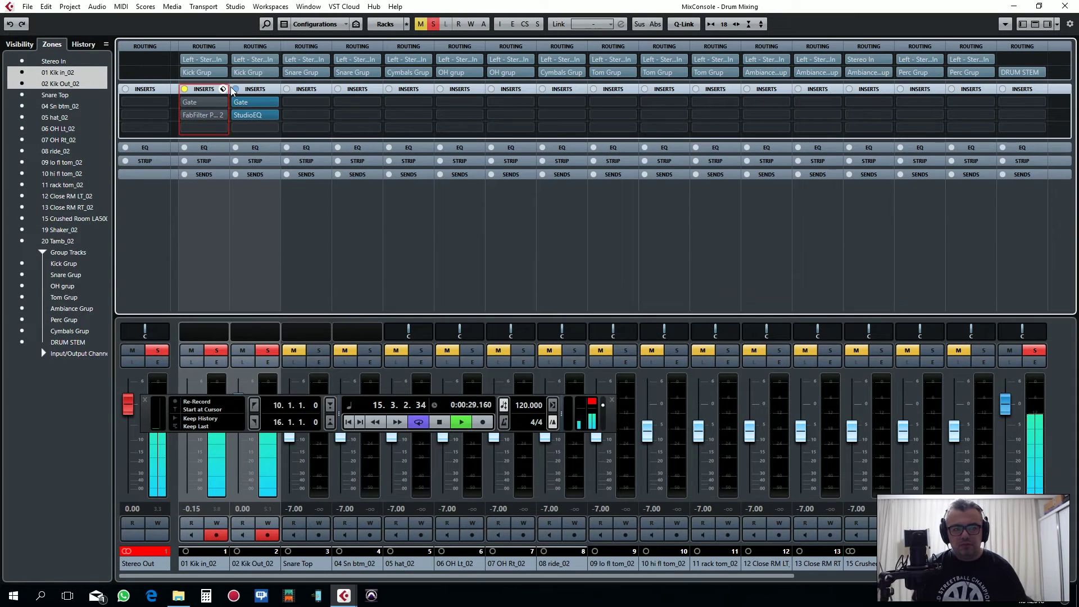
left_click(223, 89)
key("Escape")
left_click(240, 91)
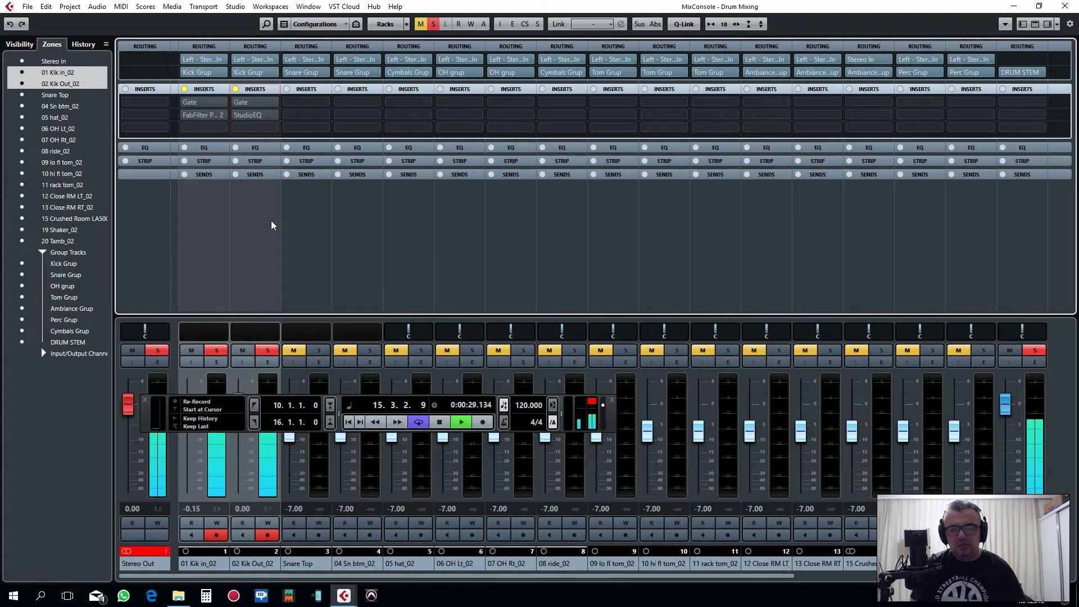
left_click(235, 88)
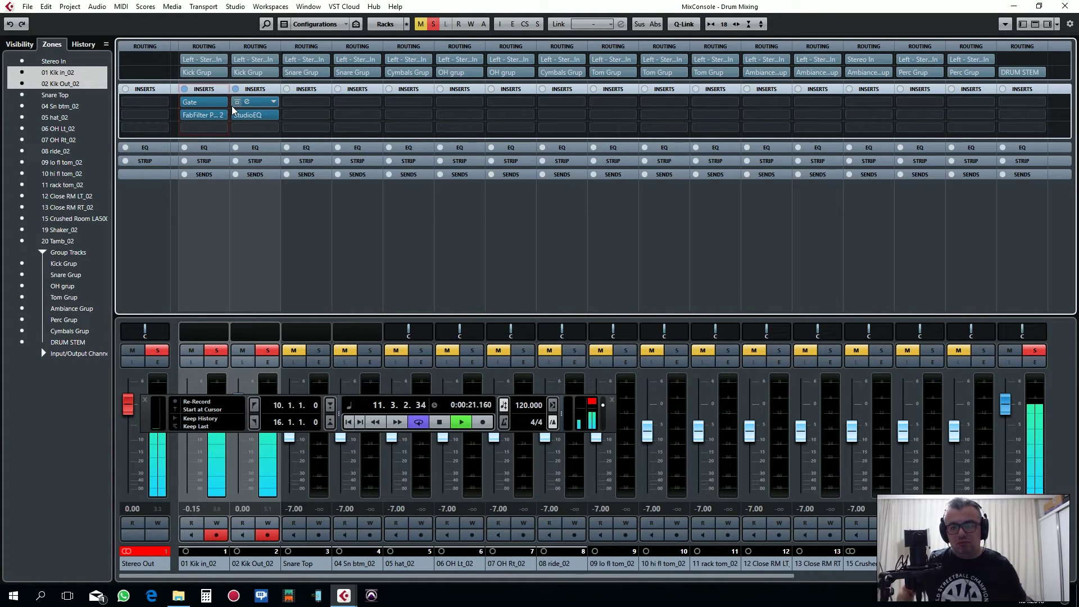
Stop playback and review the low-mid cut near 114 Hz in FabFilter Pro-Q 2 on 01 Kik in_02.
left_click(440, 422)
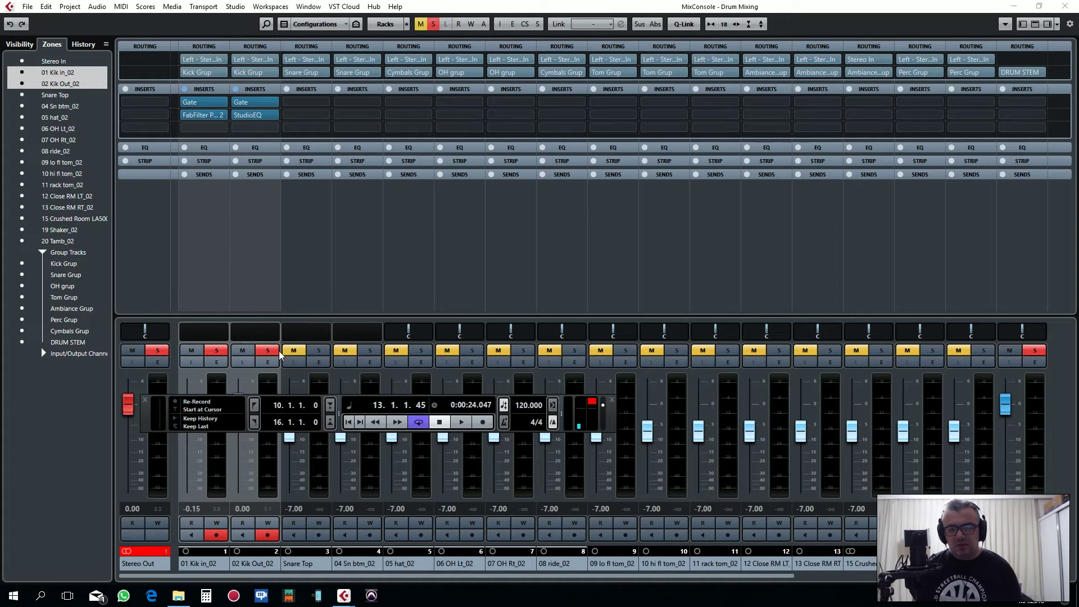
left_click(462, 422)
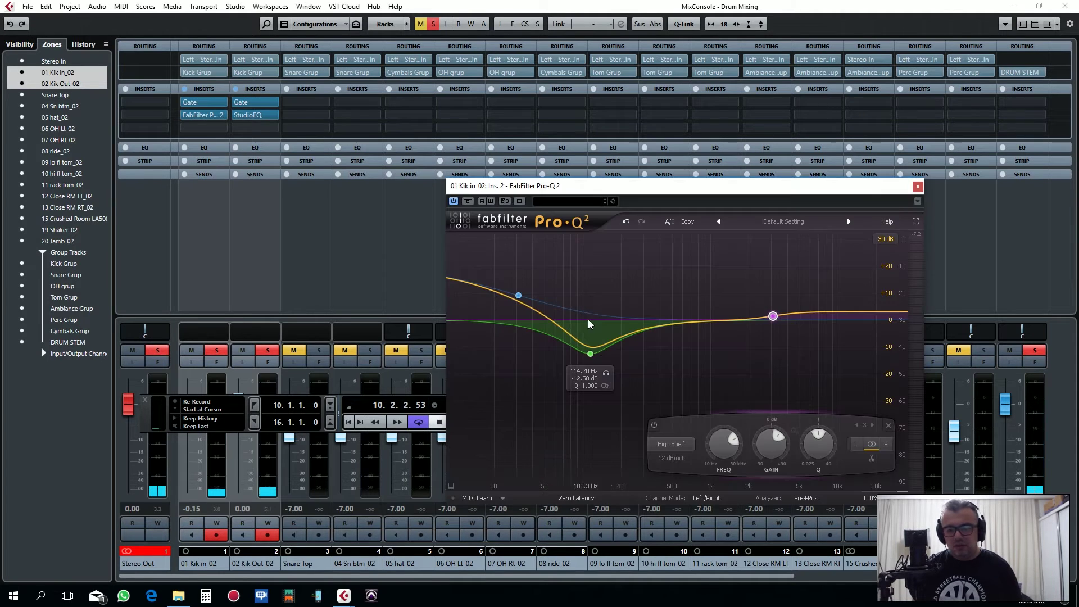
left_click_drag(588, 319, 590, 355)
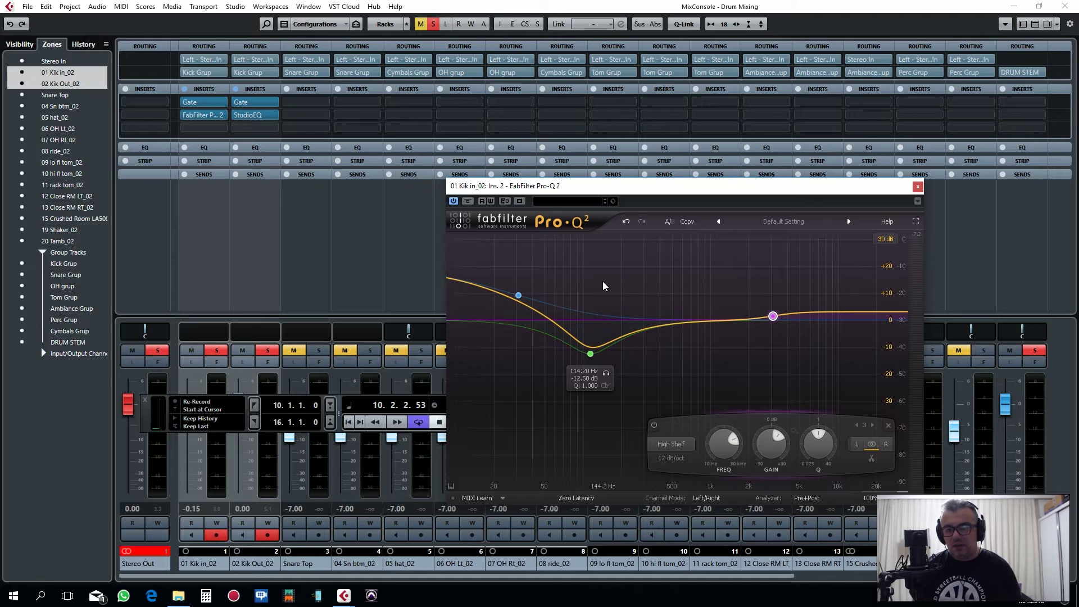
left_click(203, 114)
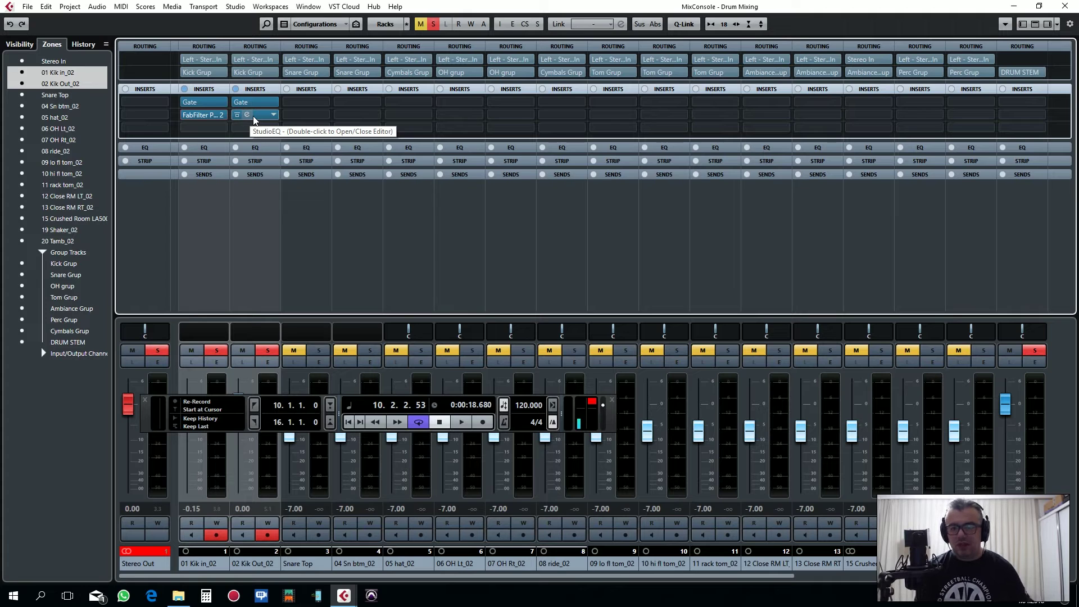
Resume playback and listen to 01 Kik in_02 and 02 Kik Out_02 soloed one at a time.
key("space")
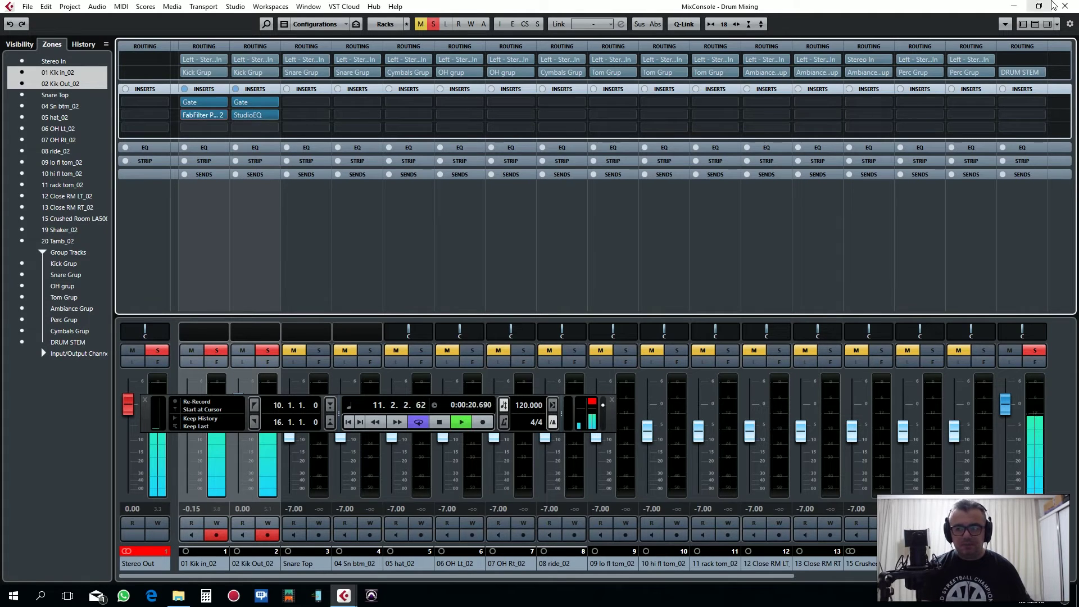
mouse_move(215, 100)
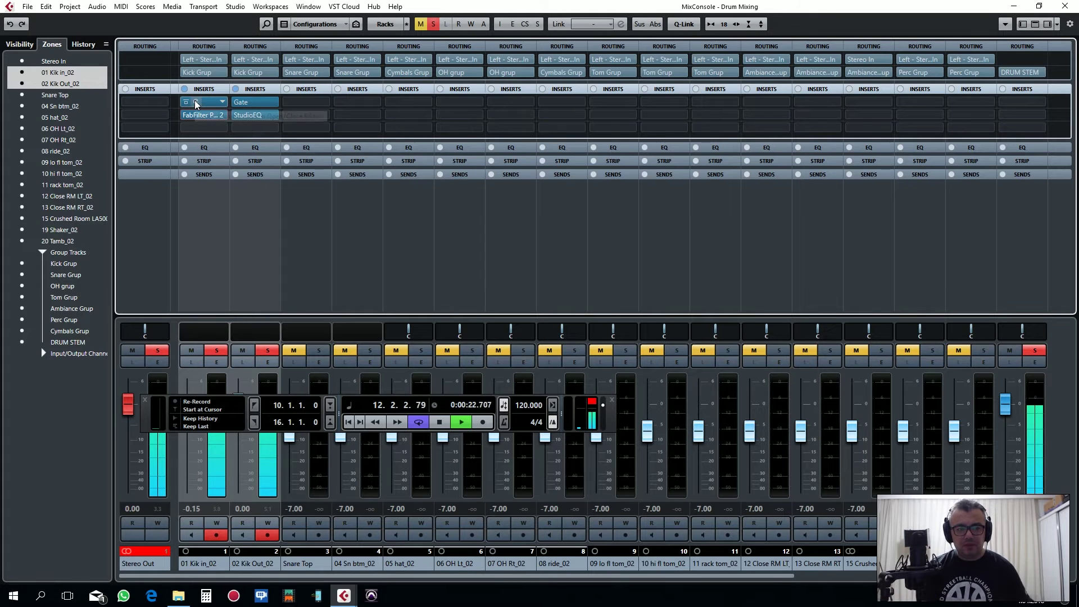
left_click(266, 350)
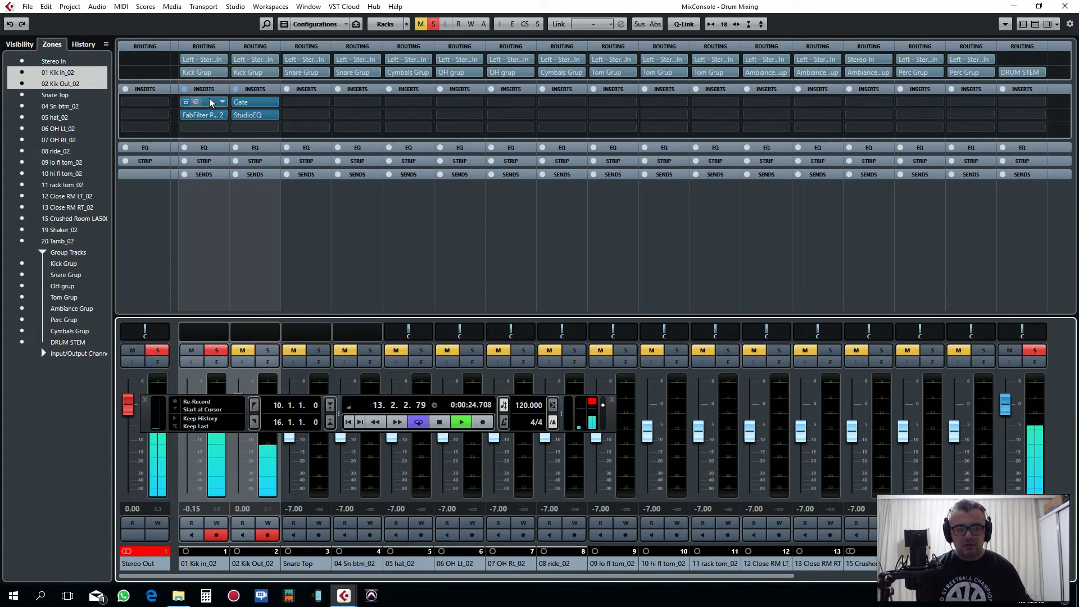
left_click(214, 352)
left_click(262, 350)
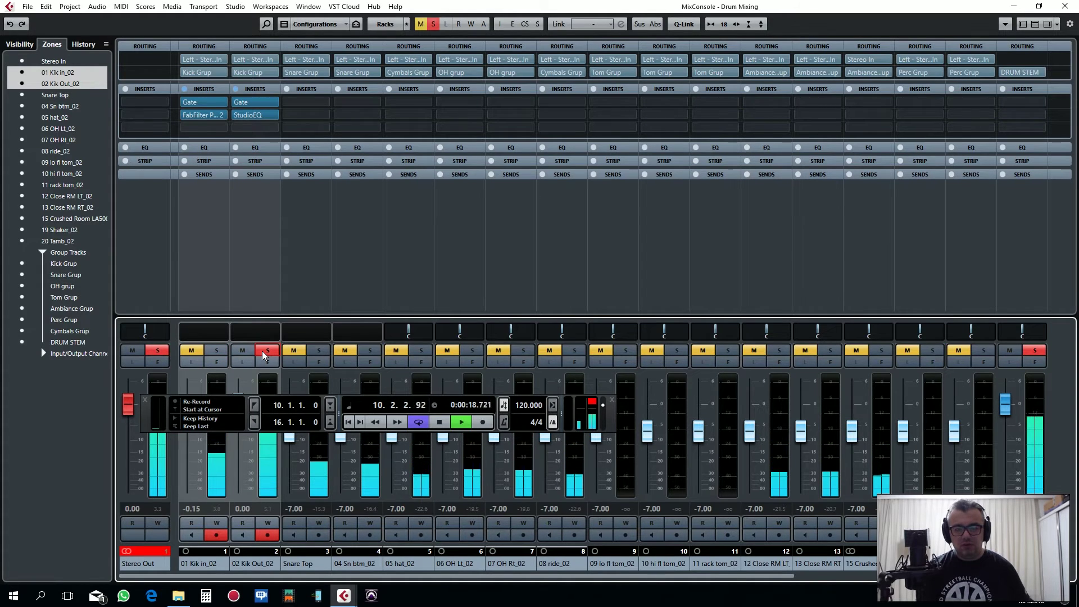
Adjust StudioEQ band 4 on 02 Kik Out_02 to about +1.9 dB at 4518 Hz and close the plug-in.
left_click(247, 116)
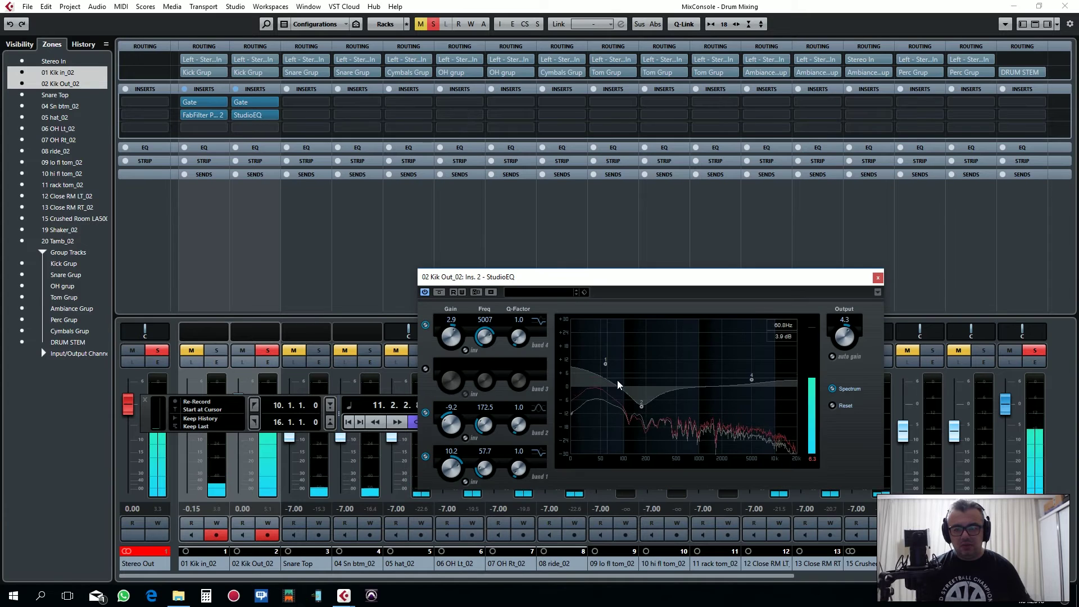
mouse_move(751, 378)
left_mouse_down()
mouse_move(749, 360)
mouse_move(749, 380)
left_mouse_up()
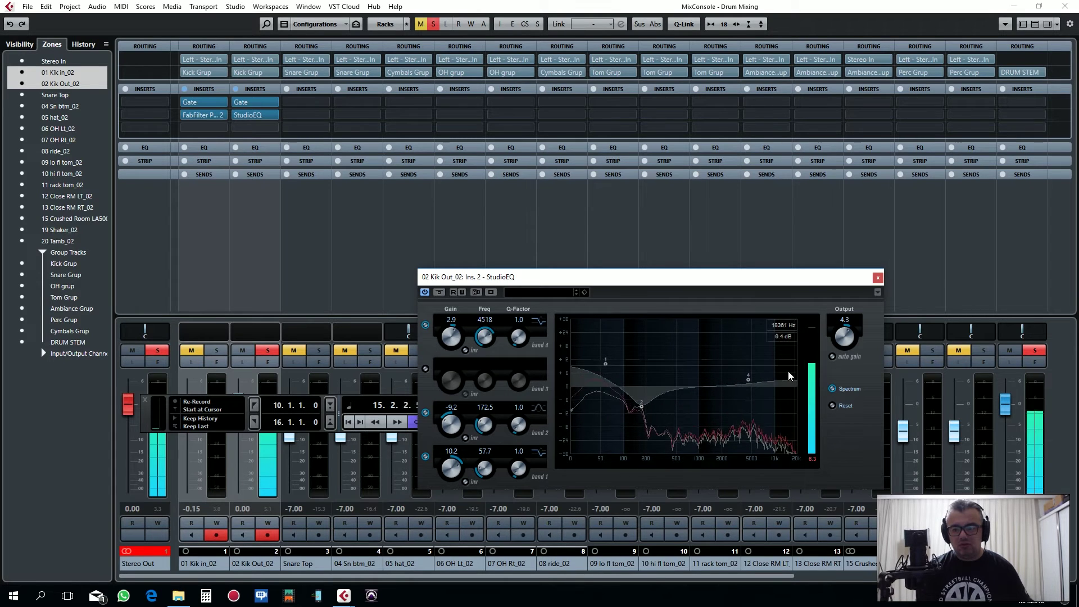
left_click_drag(749, 379, 749, 377)
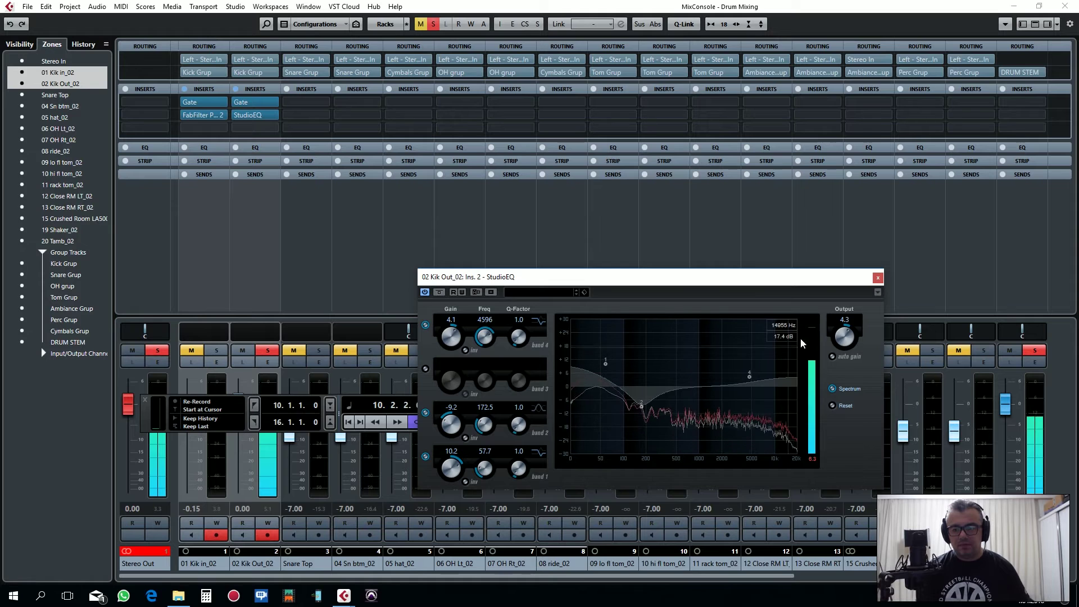
left_click_drag(749, 374, 748, 382)
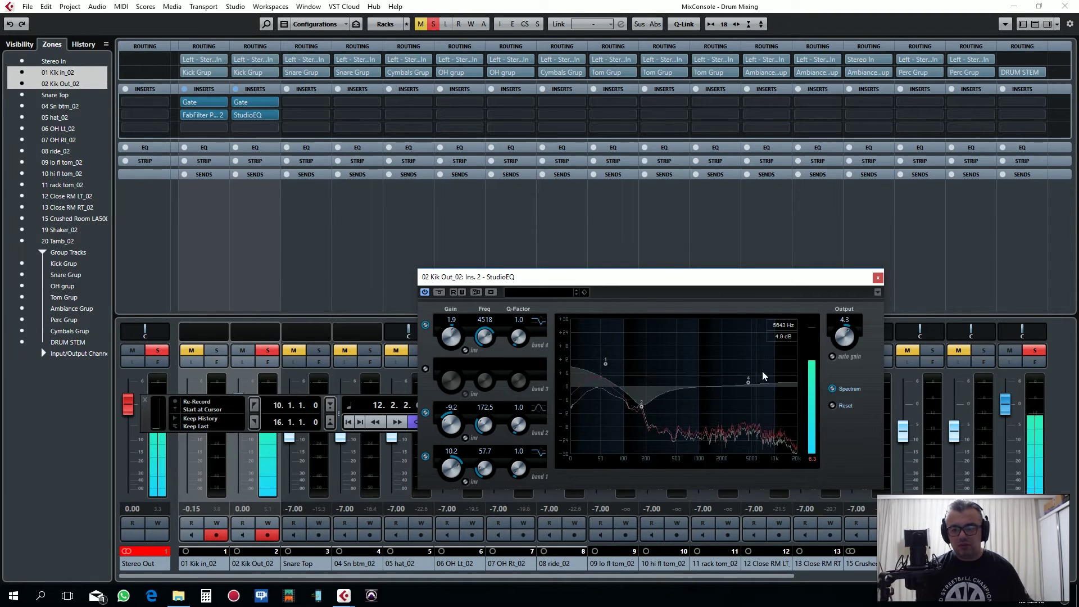
left_click(877, 277)
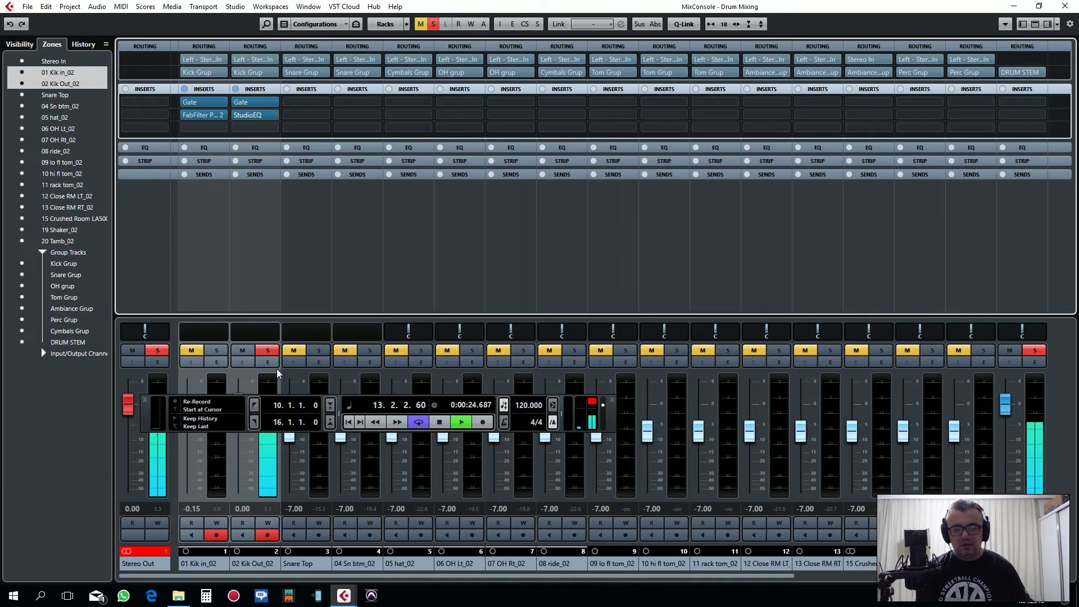
Solo only 01 Kik in_02 and set its Pro-Q 2 high shelf to about +6.9 dB at 2967 Hz.
left_click(267, 351)
left_click(216, 350)
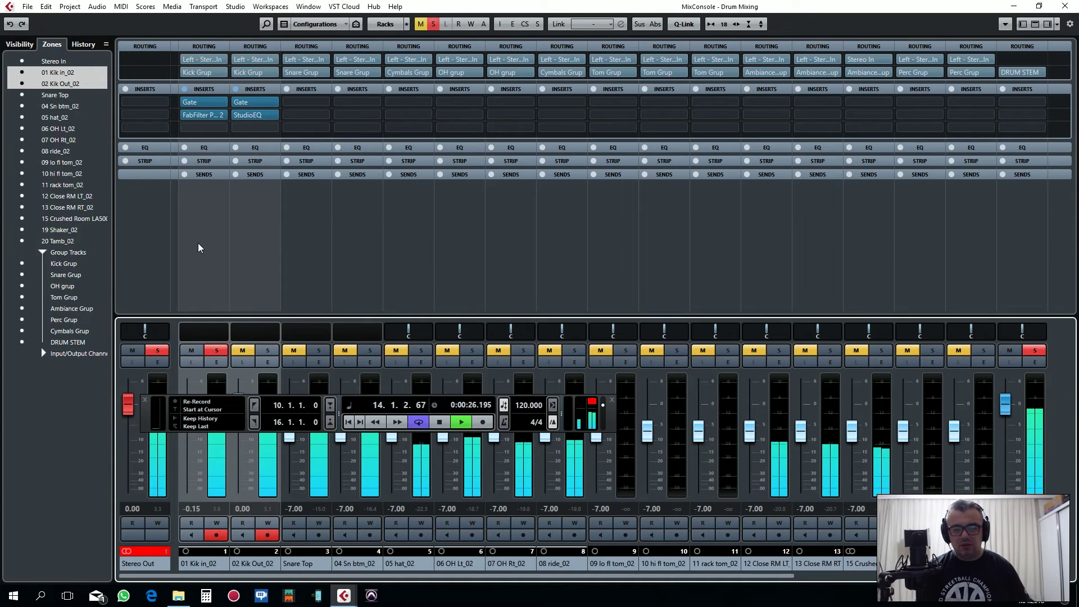
left_click(197, 114)
left_click_drag(773, 316, 774, 305)
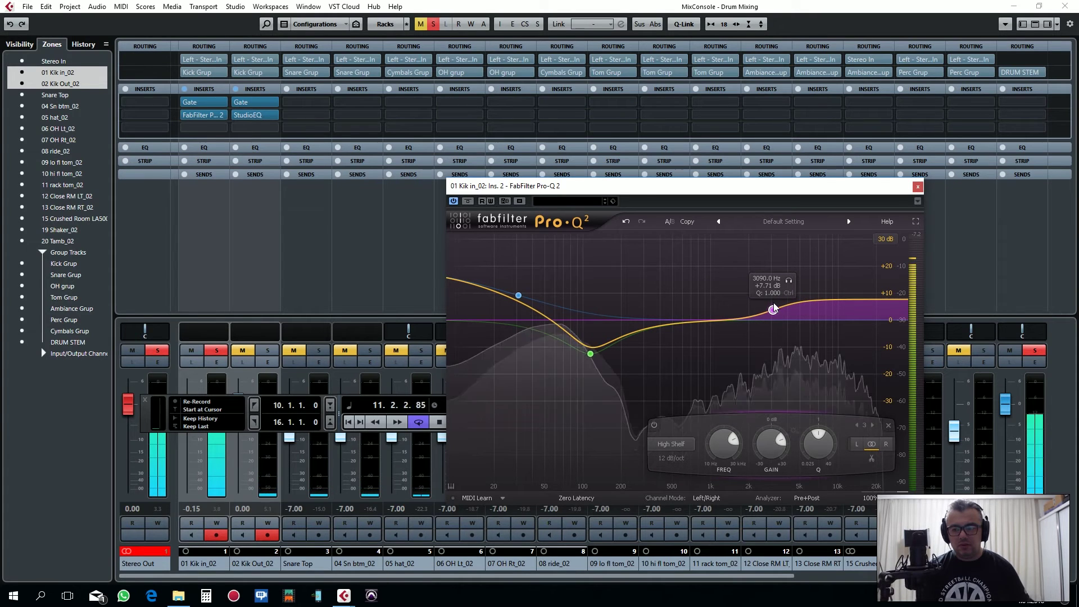
left_click_drag(776, 309, 777, 311)
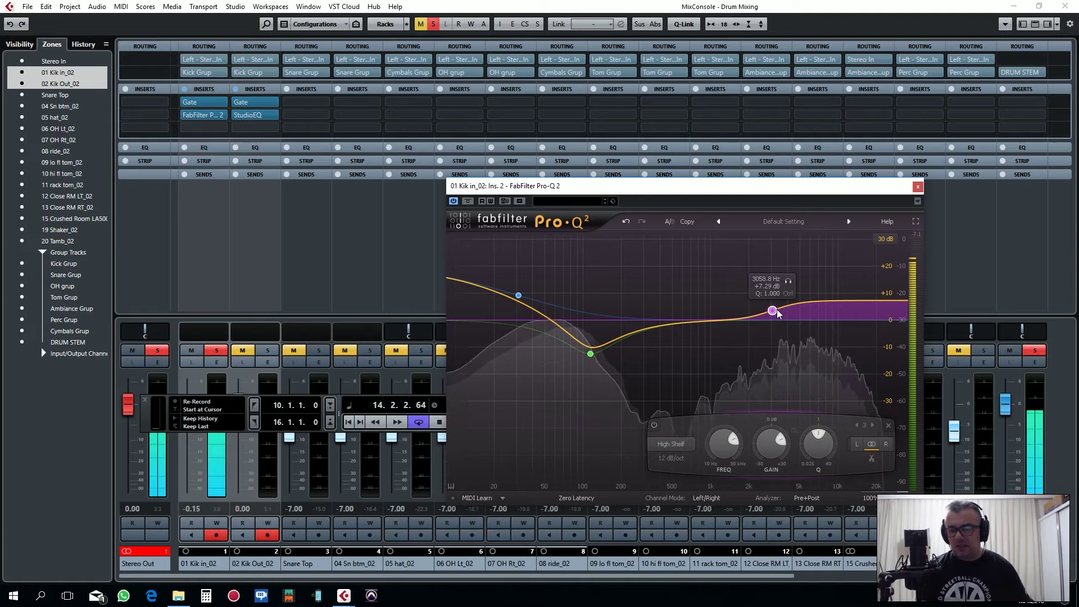
left_click_drag(773, 315, 772, 316)
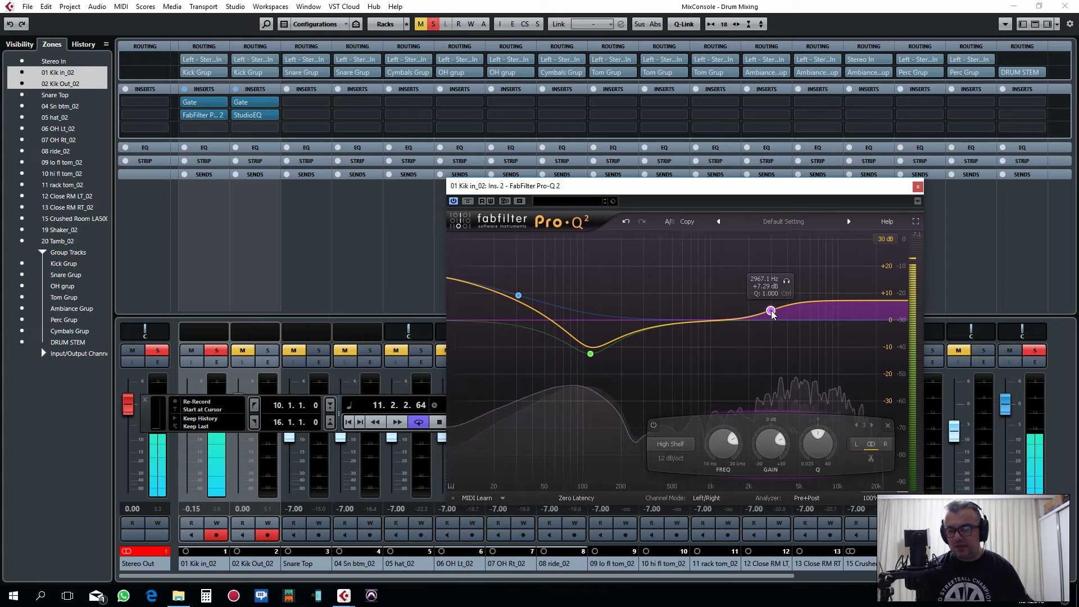
left_click_drag(772, 316, 772, 317)
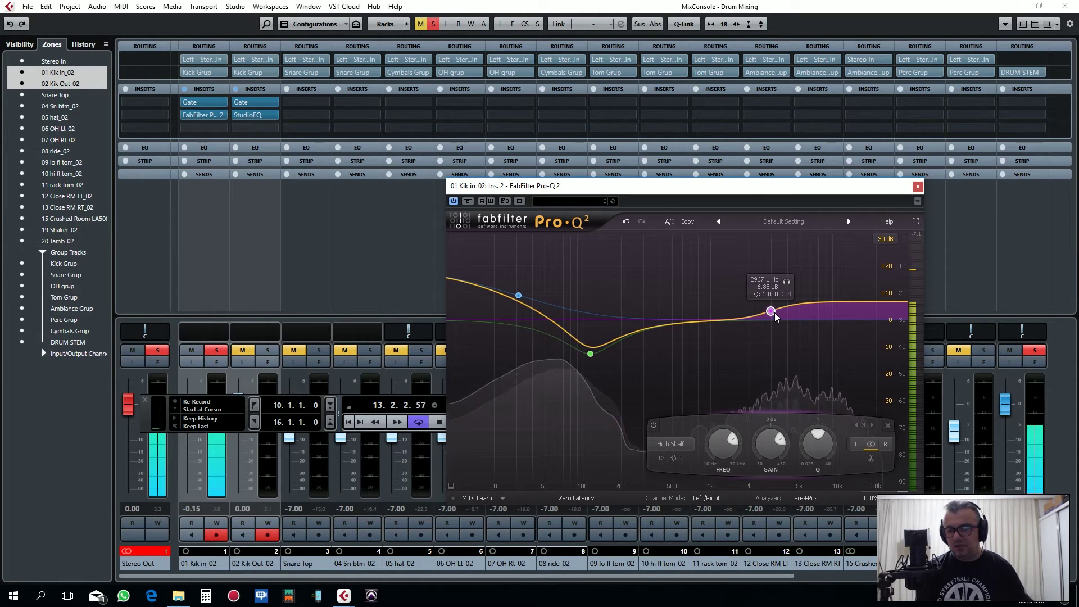
left_click(918, 187)
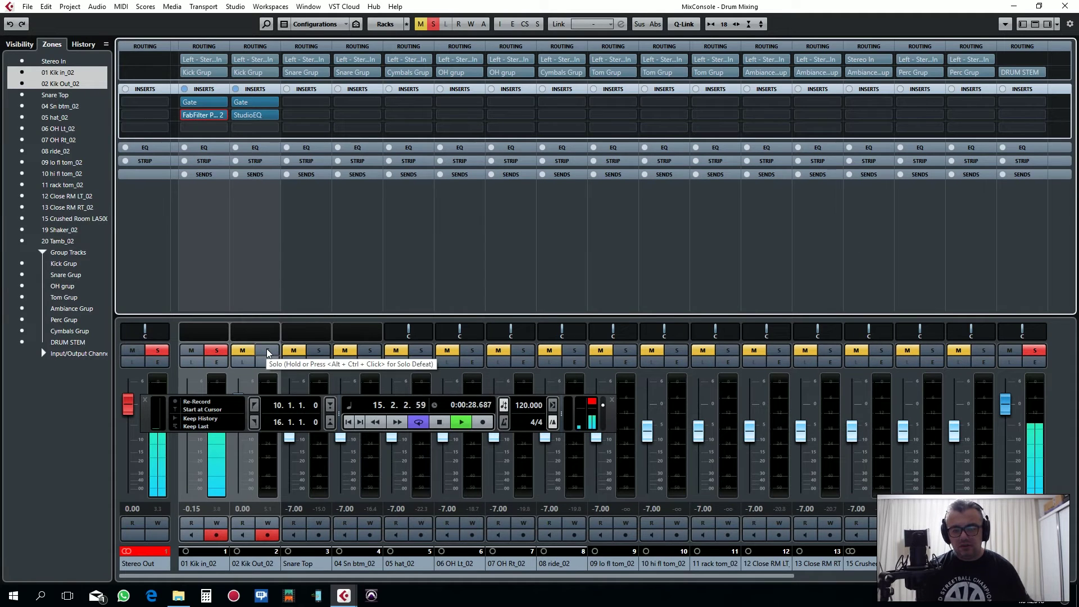
Solo 02 Kik Out_02 together with 01 Kik in_02 and compare both channels with their inserts bypassed and active.
left_click_drag(612, 423, 855, 464)
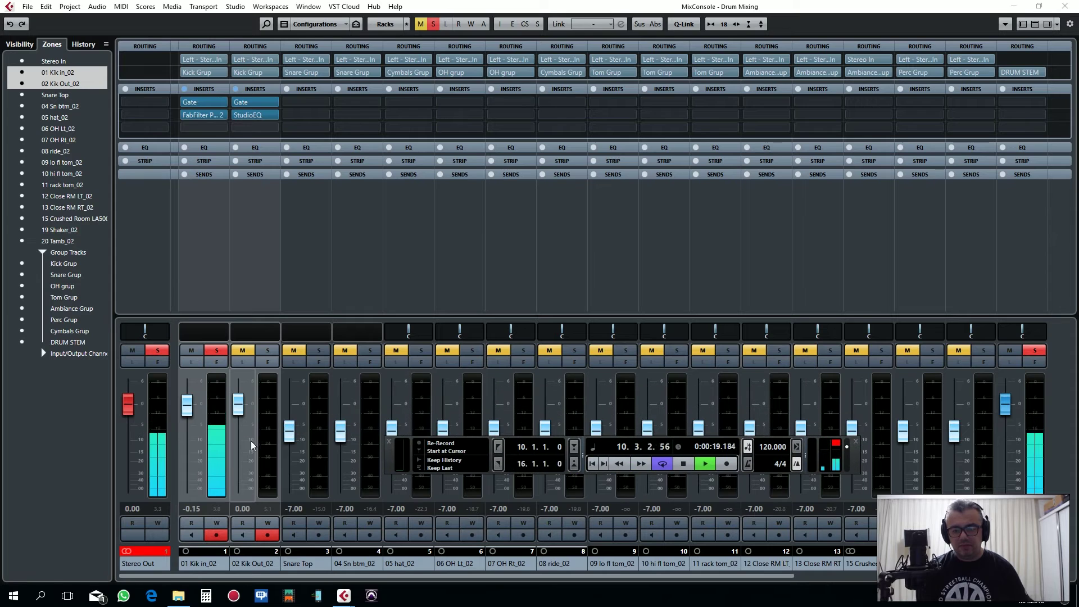
left_click(264, 349)
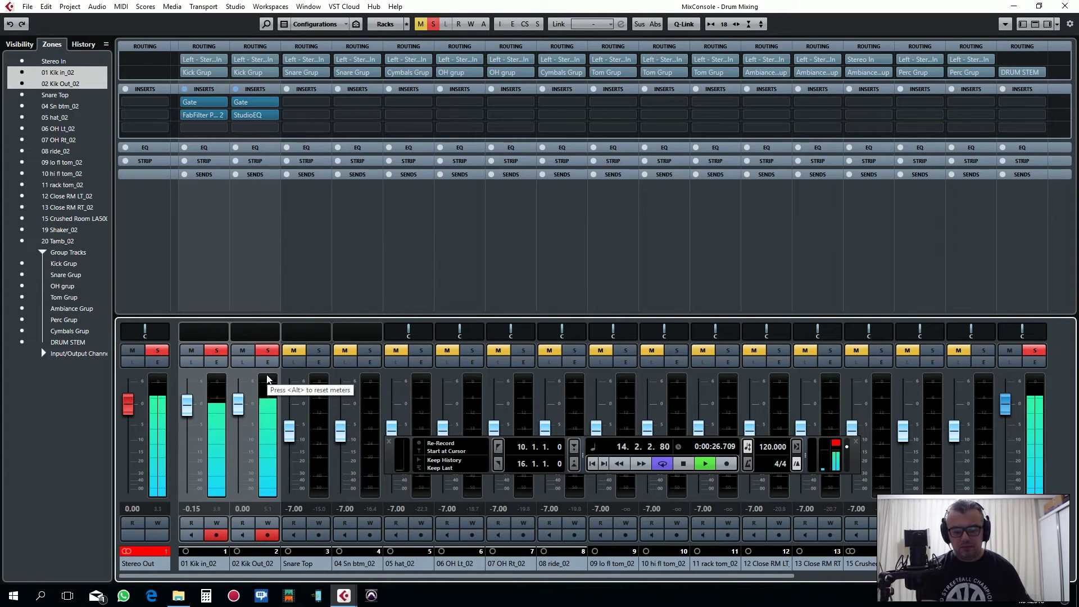
left_click(184, 89)
left_click(235, 89)
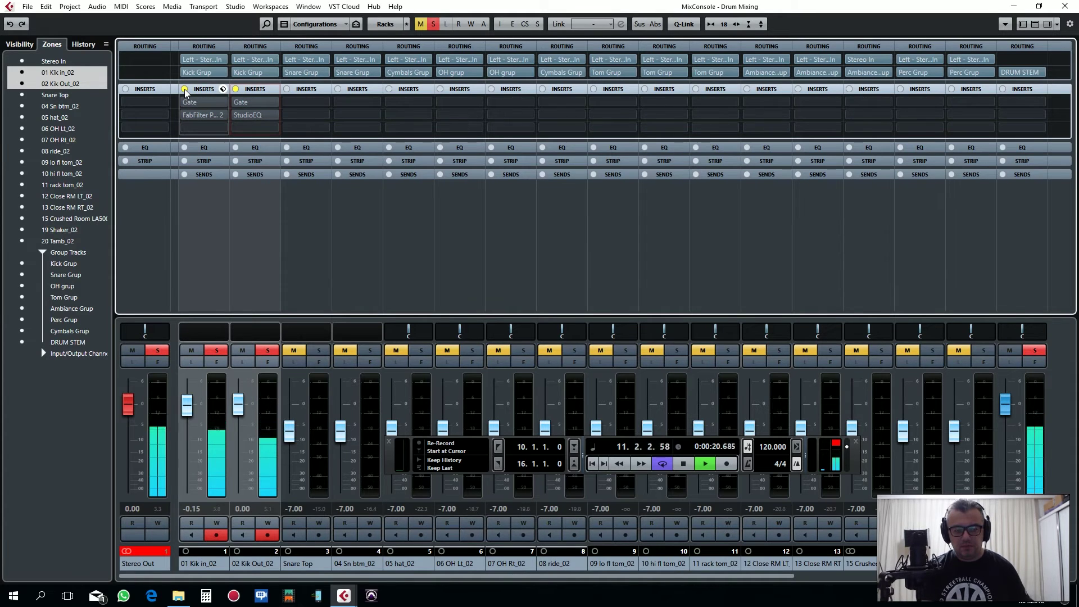
left_click(184, 89)
left_click(235, 89)
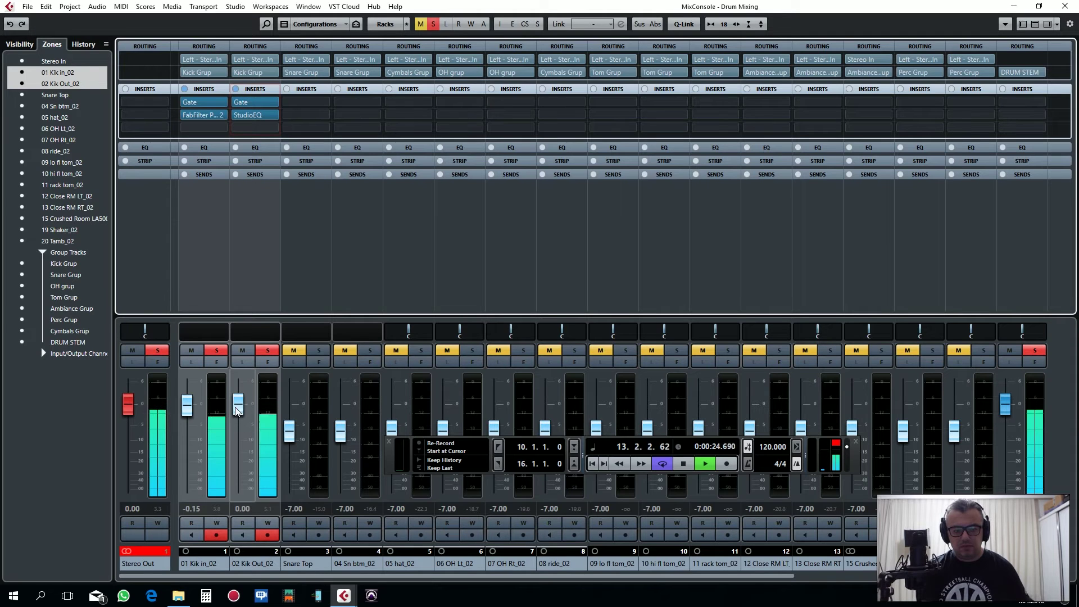
Set the 01 Kik in_02 and 02 Kik Out_02 faders to -7 dB and raise the DRUM STEM fader.
left_click_drag(244, 421, 247, 495)
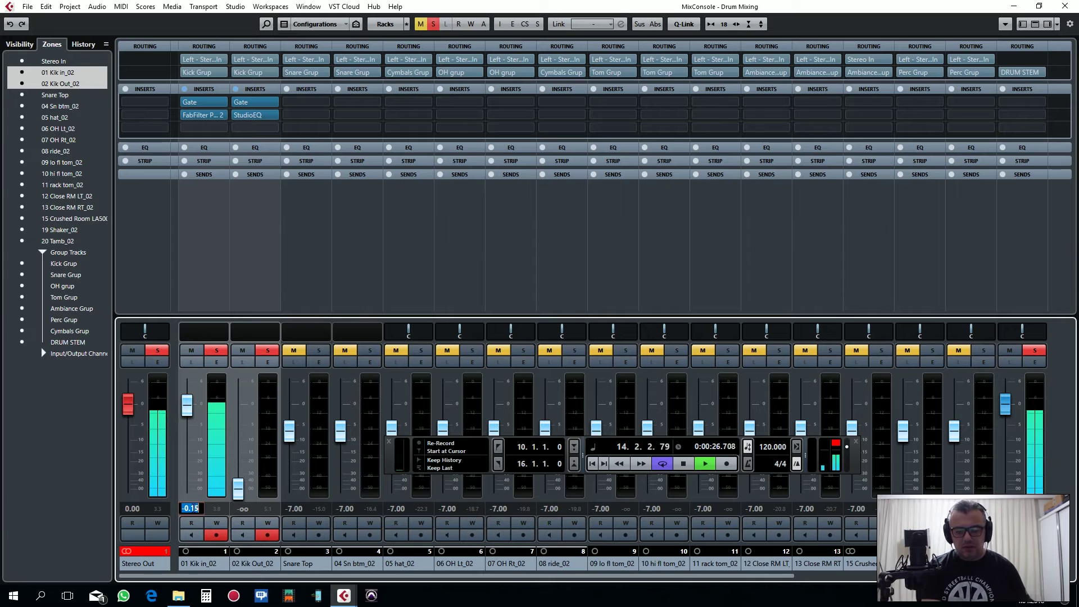
left_click(192, 508)
type("-7")
key("Return")
left_click(239, 508)
type("-7")
key("Return")
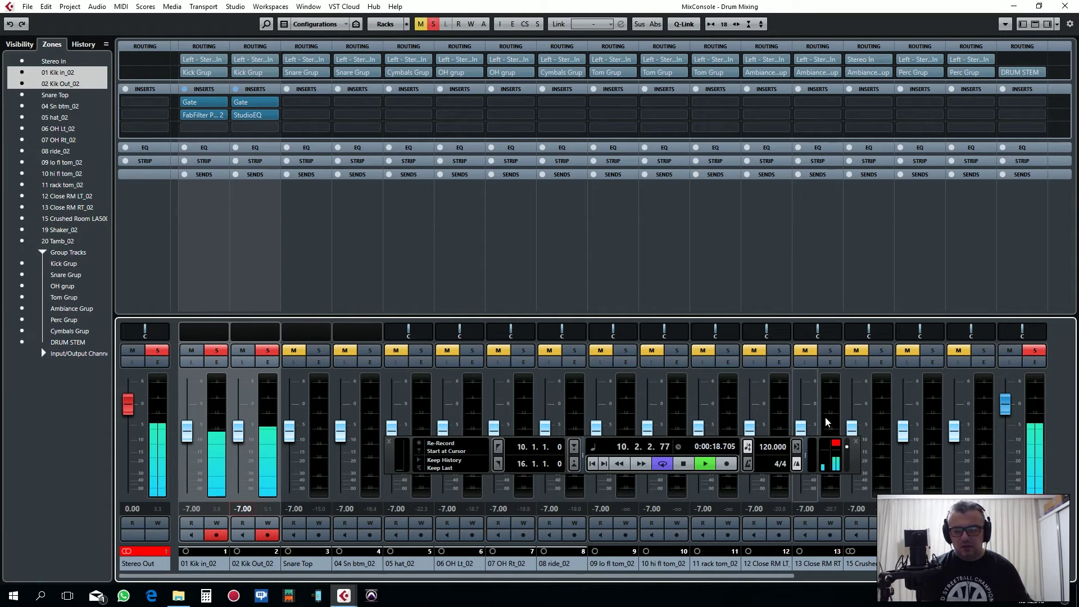
left_click_drag(1002, 406, 1008, 378)
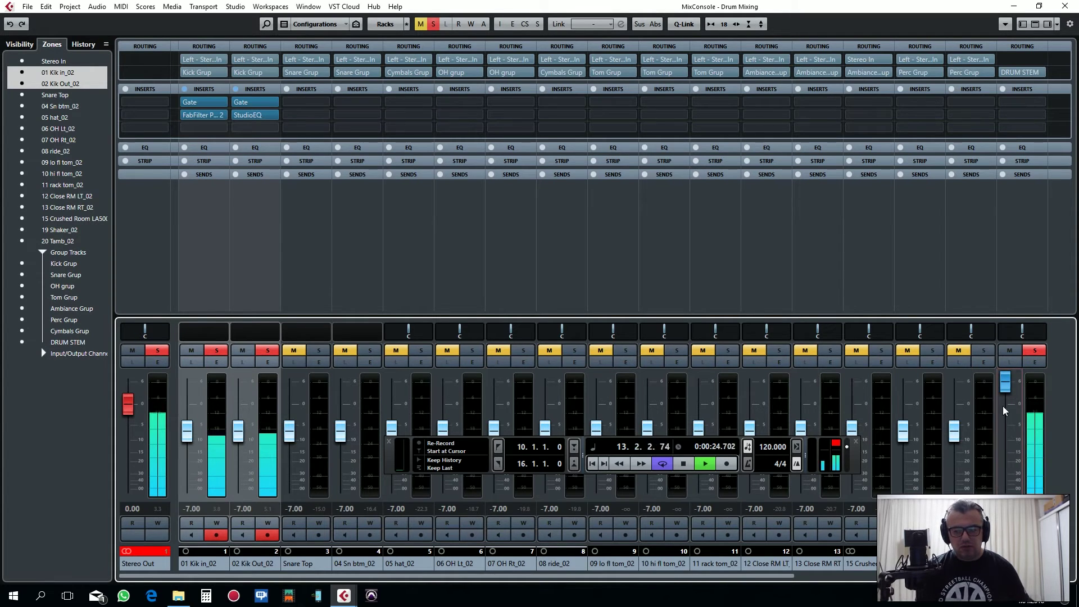
Pull the 02 Kik Out_02 fader fully down, then blend it back in to about -9.93 dB under 01 Kik in_02.
left_click_drag(238, 431, 235, 502)
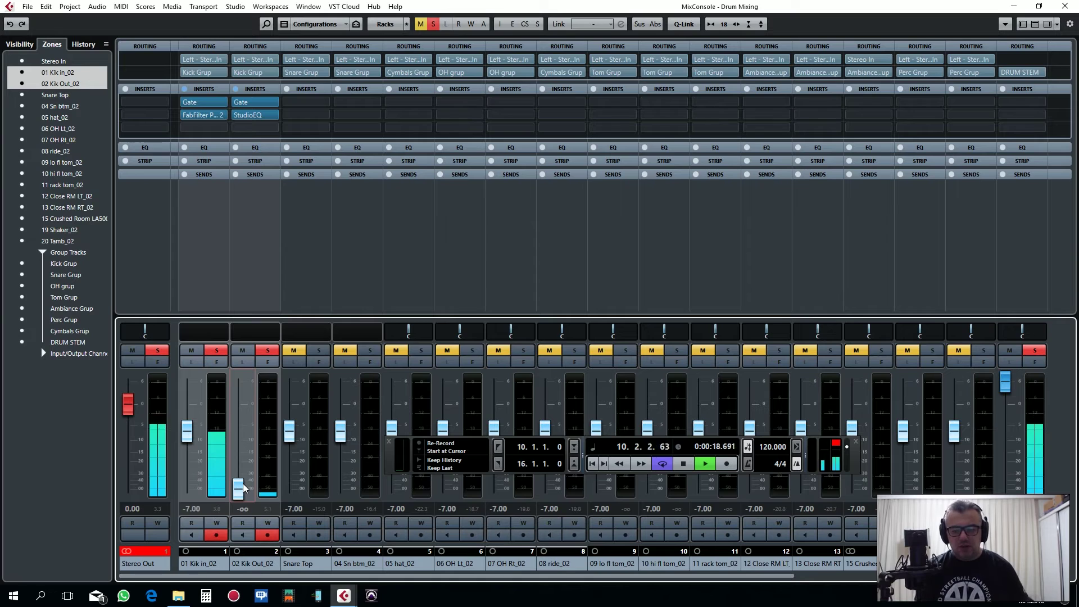
left_click_drag(240, 493, 237, 447)
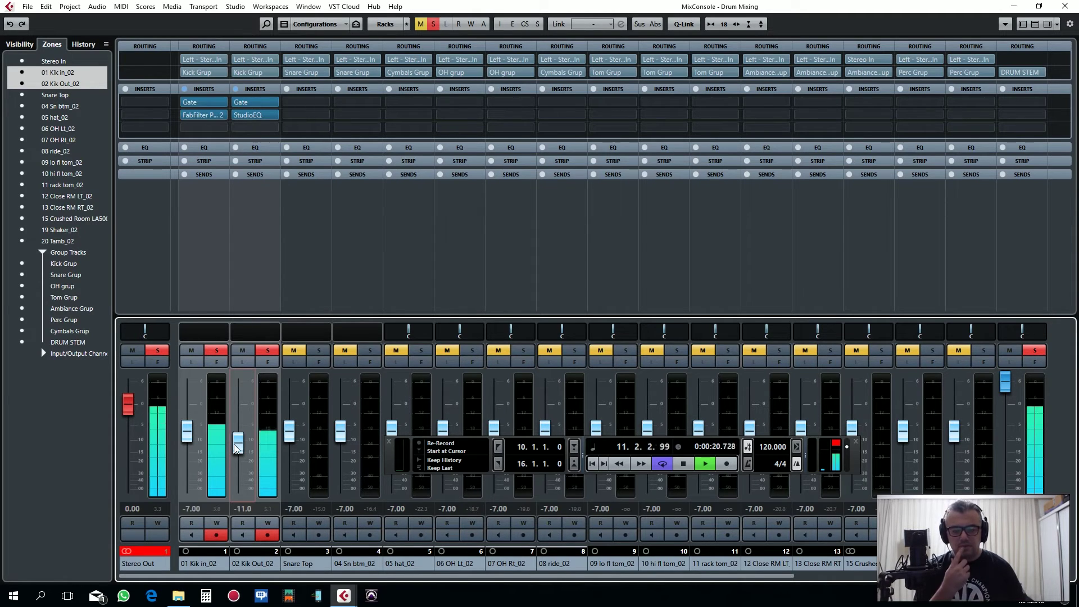
left_click_drag(231, 444, 235, 440)
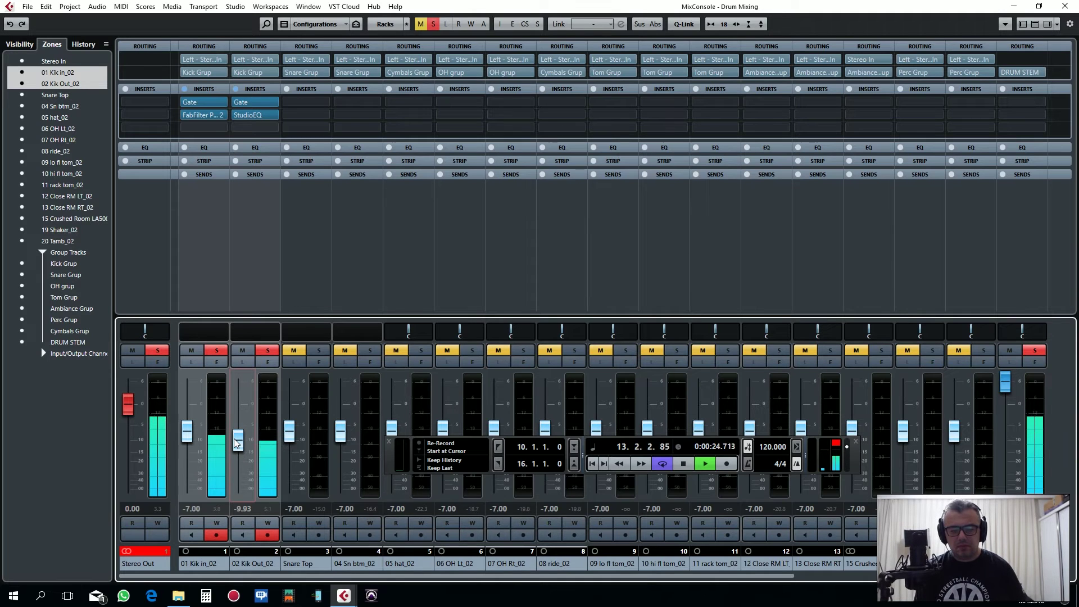
Reduce the Pro-Q 2 high shelf on 01 Kik in_02 to about +6.5 dB and close the plug-in and channel settings.
left_click(216, 362)
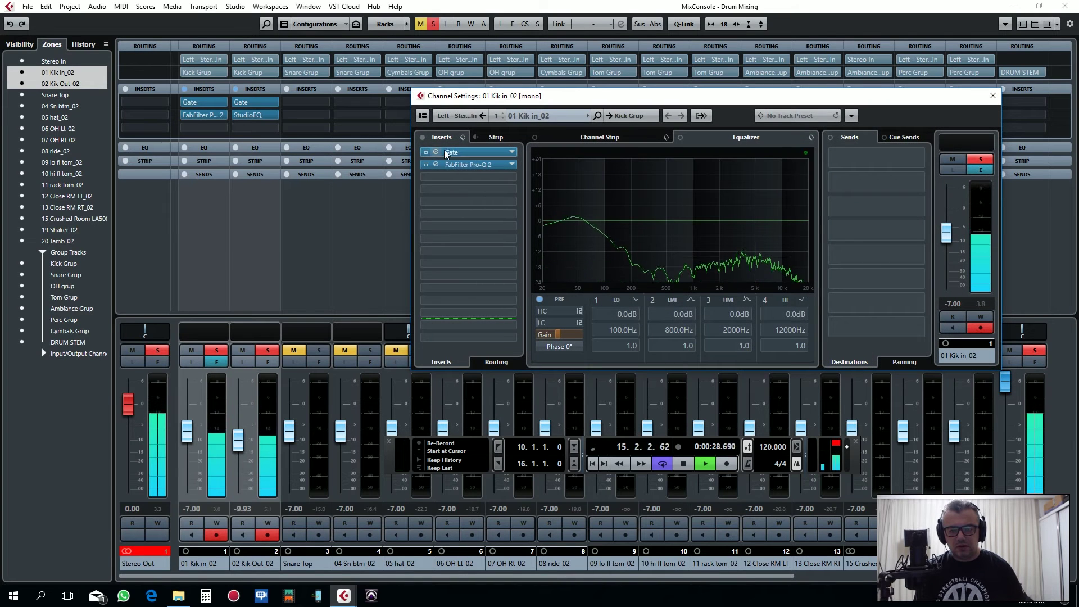
left_click(441, 164)
left_click_drag(772, 314, 772, 316)
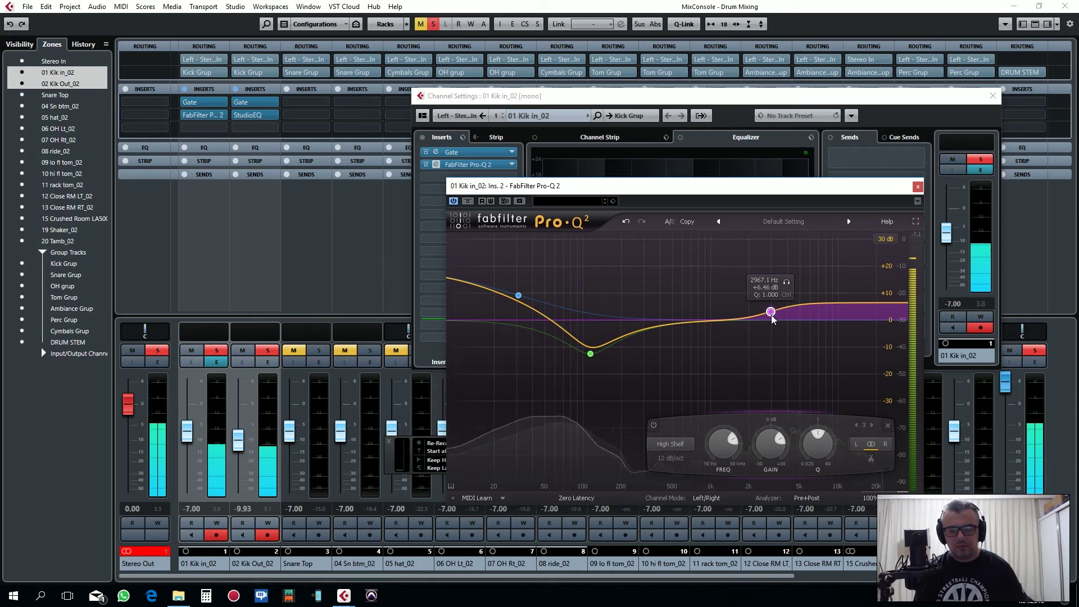
left_click(918, 186)
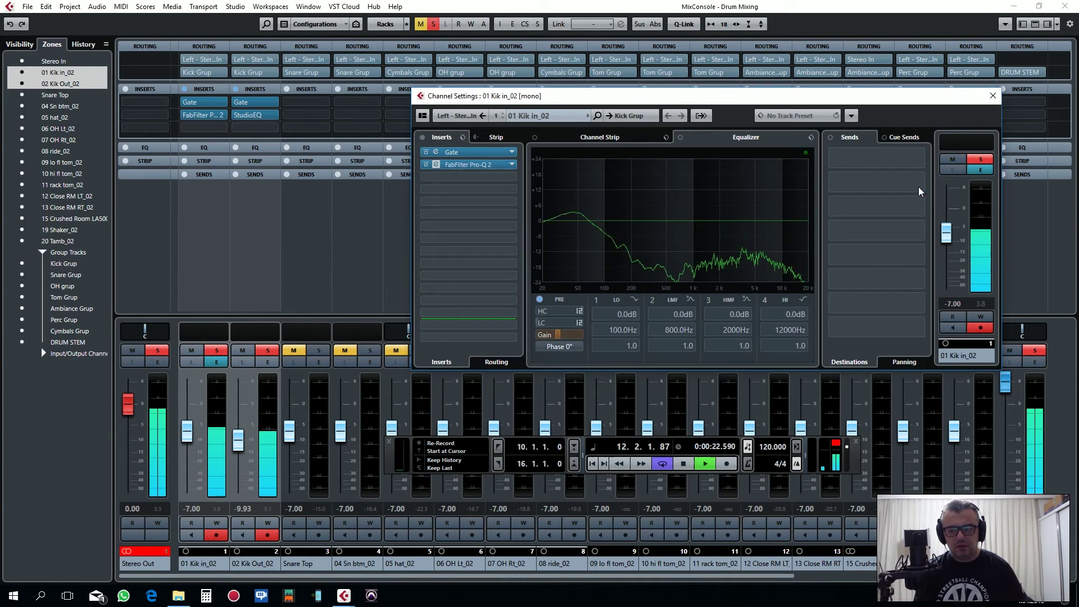
left_click(993, 95)
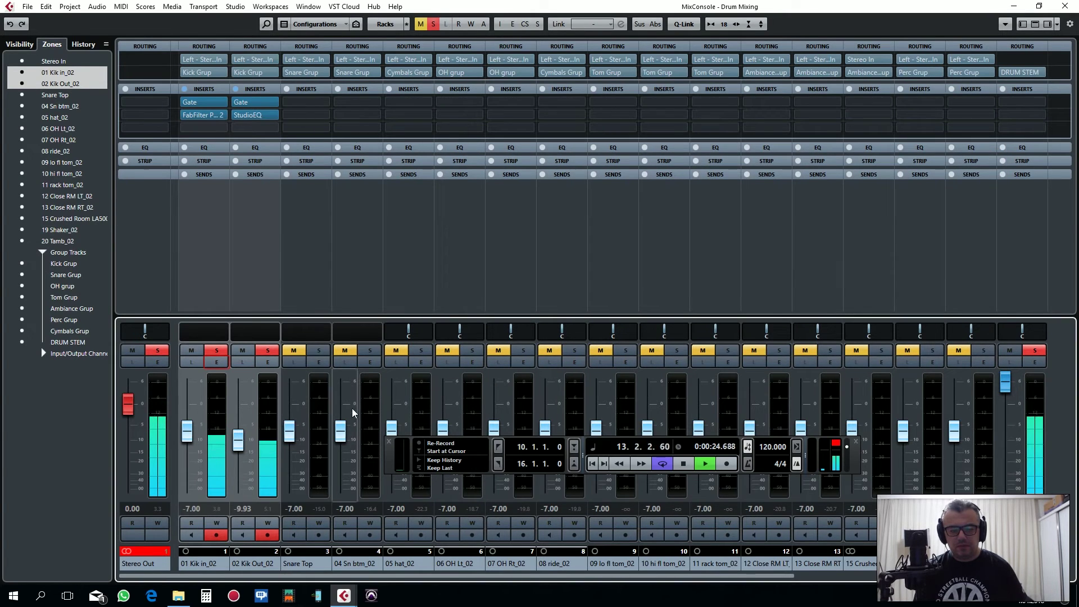
Compare the kick sound with 02 Kik Out_02 muted and unmuted during playback.
left_click(235, 347)
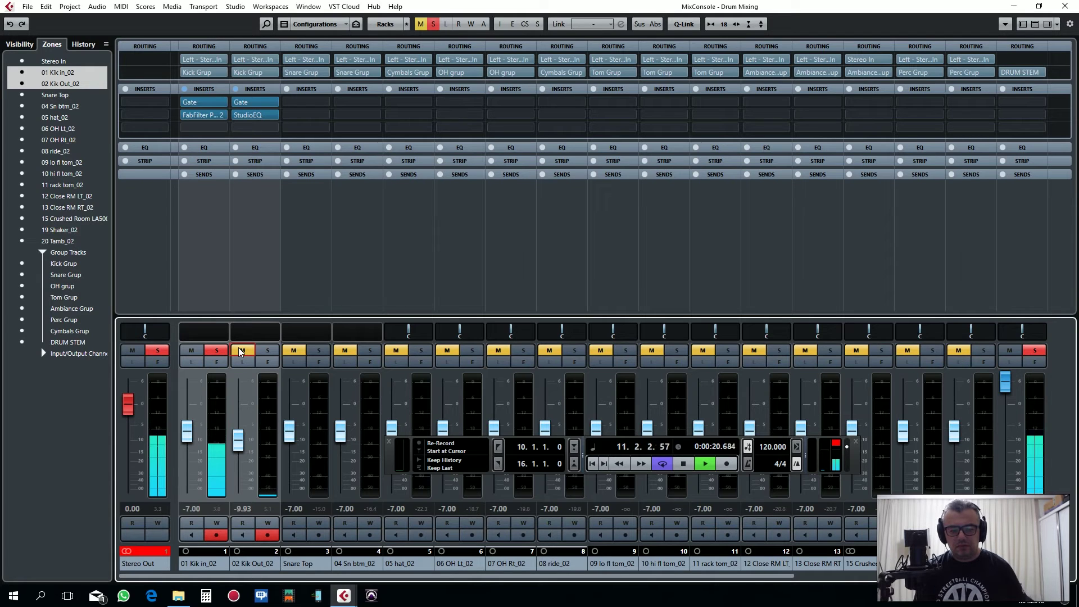
left_click(240, 351)
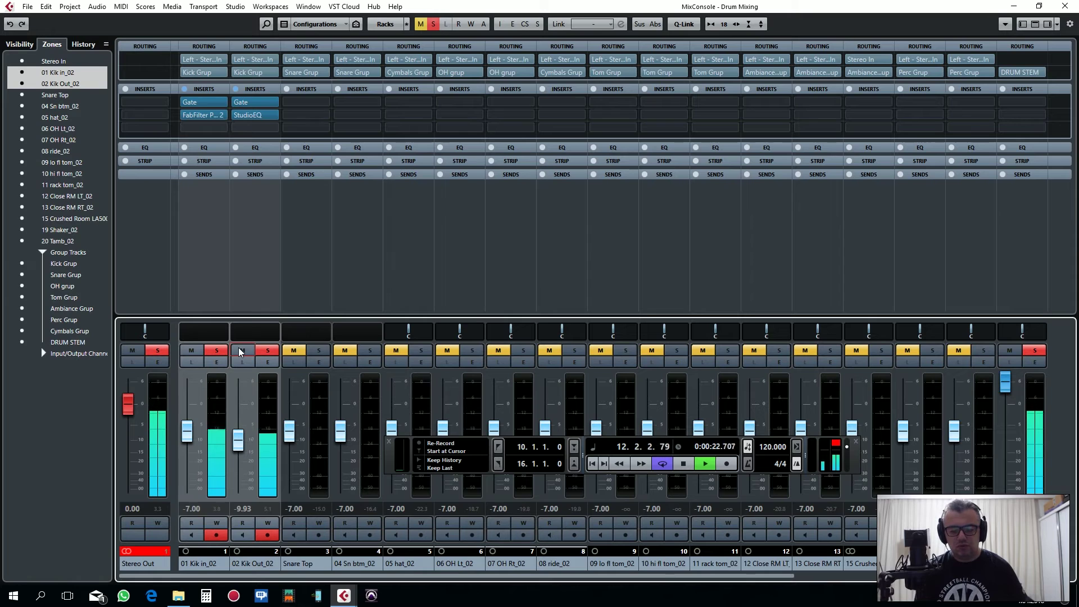
Stop playback, pin the Kick Grup channel to the mixer's left zone and load FabFilter Pro-Q 2 in its first insert slot.
key("space")
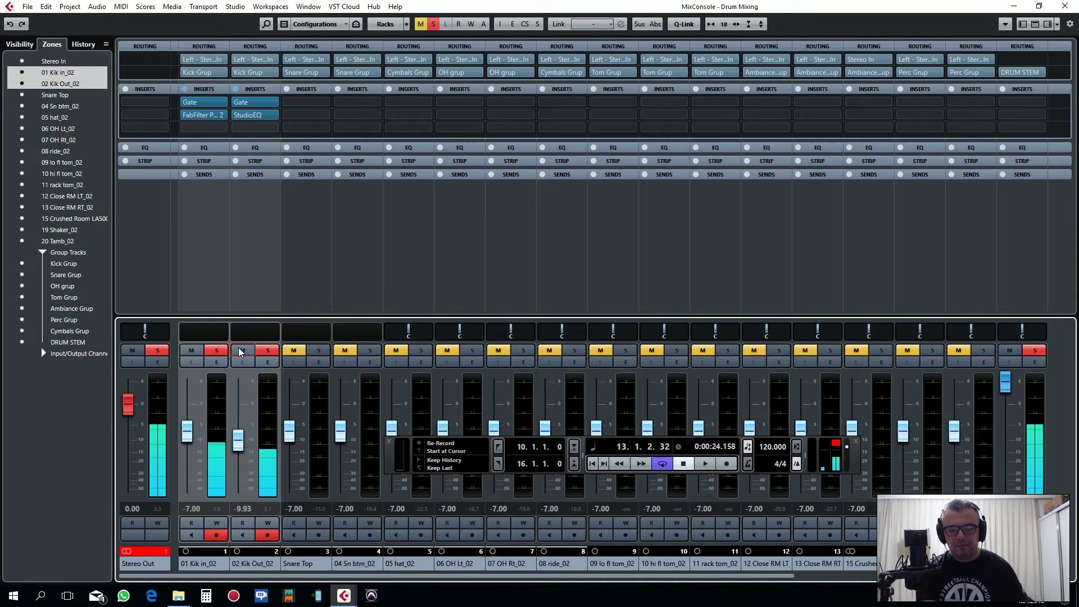
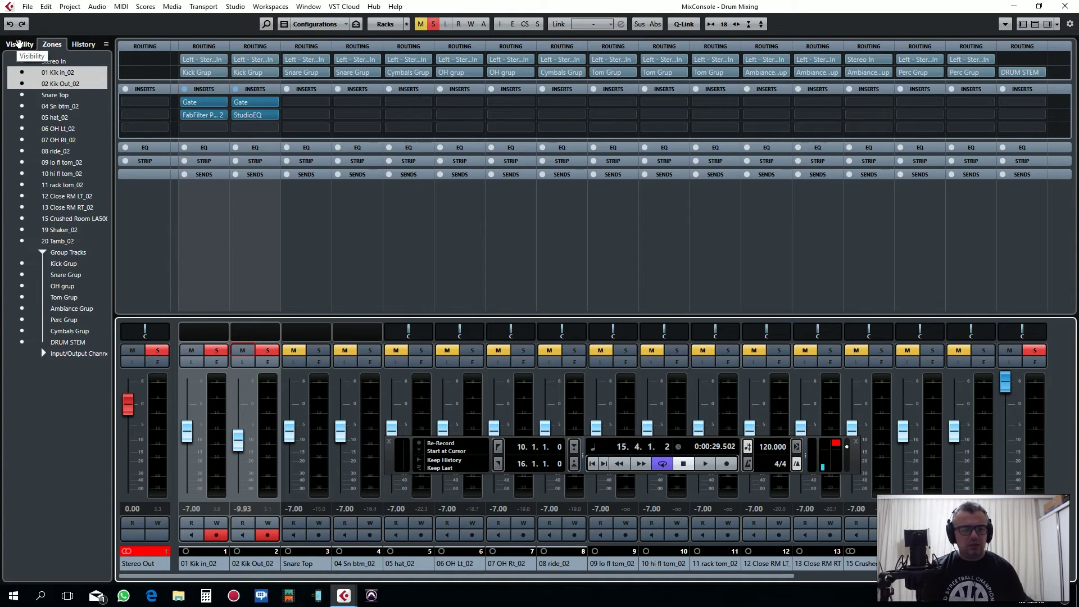
left_click(12, 263)
left_click(136, 104)
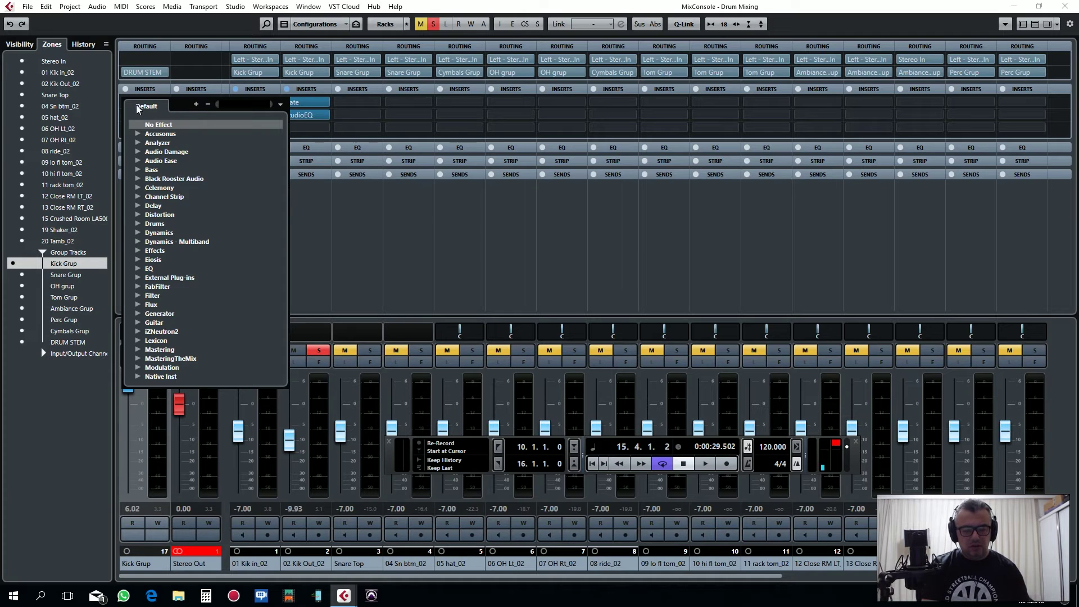
type("fab")
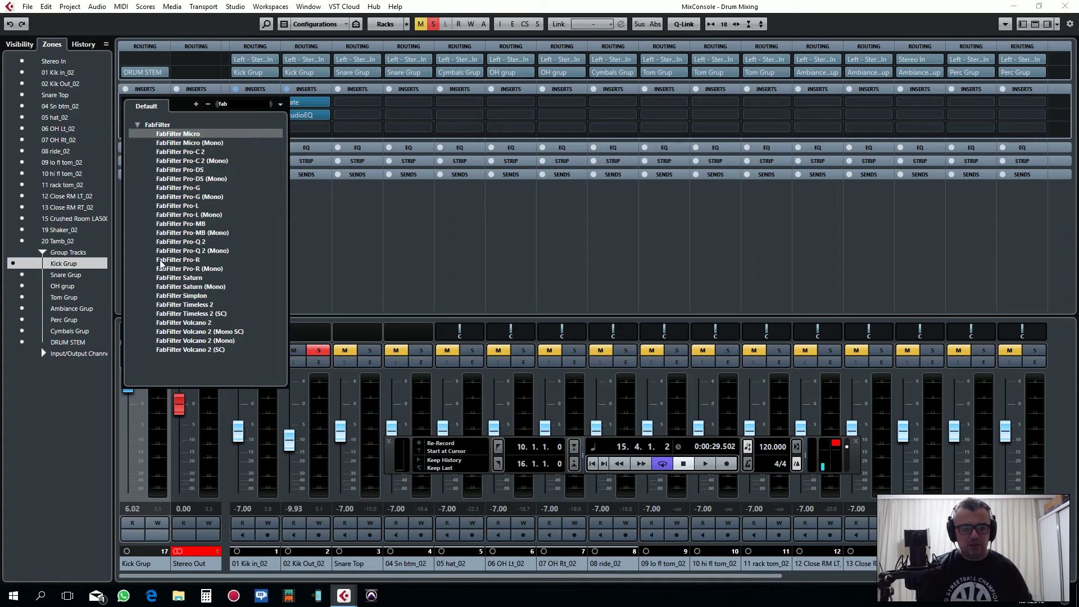
left_click(186, 243)
Sweep a boosted bell band on Kick Grup during playback, then settle it at about 132 Hz with a -1.1 dB cut.
key("space")
left_click_drag(479, 271, 479, 205)
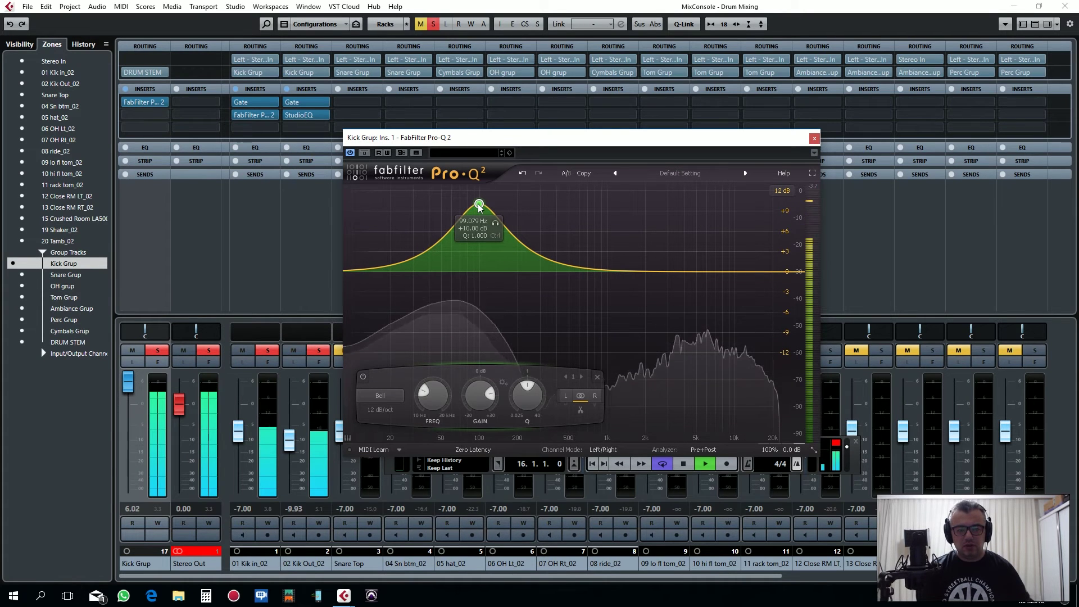
left_click_drag(479, 205, 477, 197)
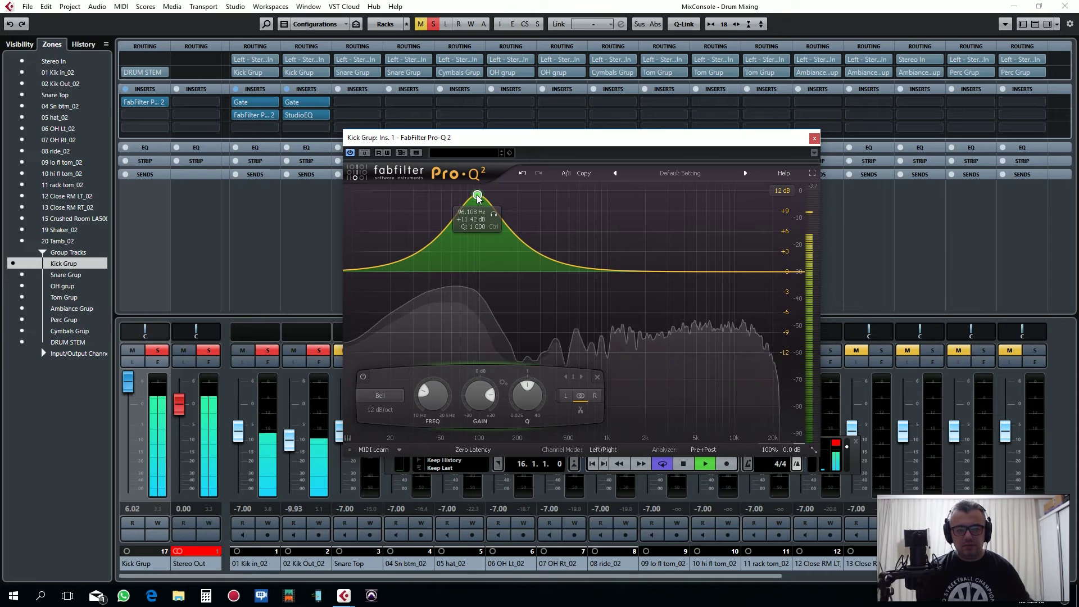
left_click_drag(477, 197, 494, 280)
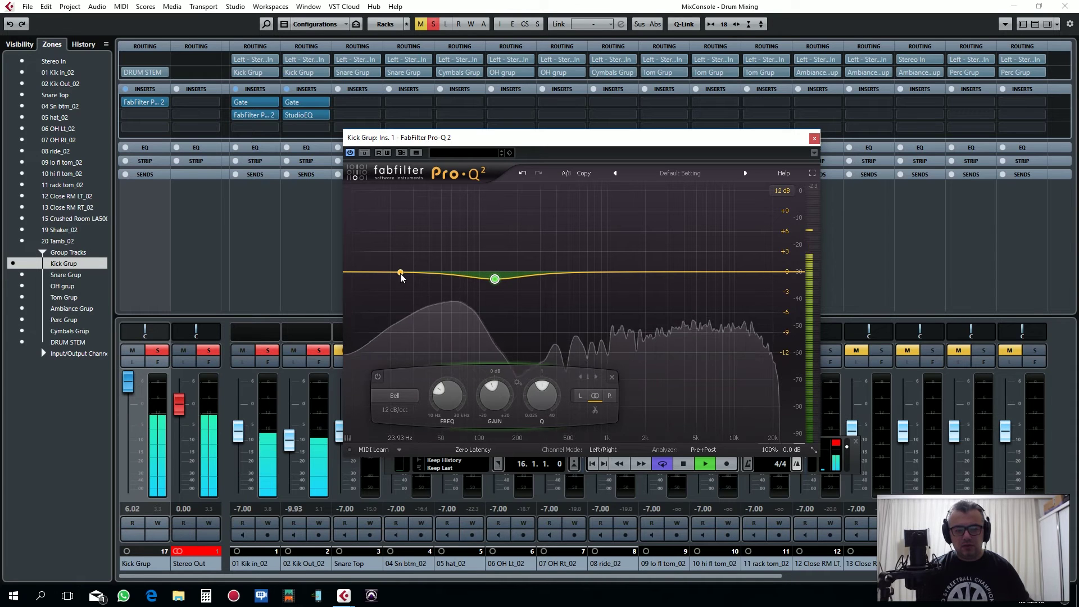
Add a low shelf at about 45 Hz with +4.2 dB gain on Kick Grup and compare the EQ bypassed and active.
left_click_drag(400, 273, 412, 272)
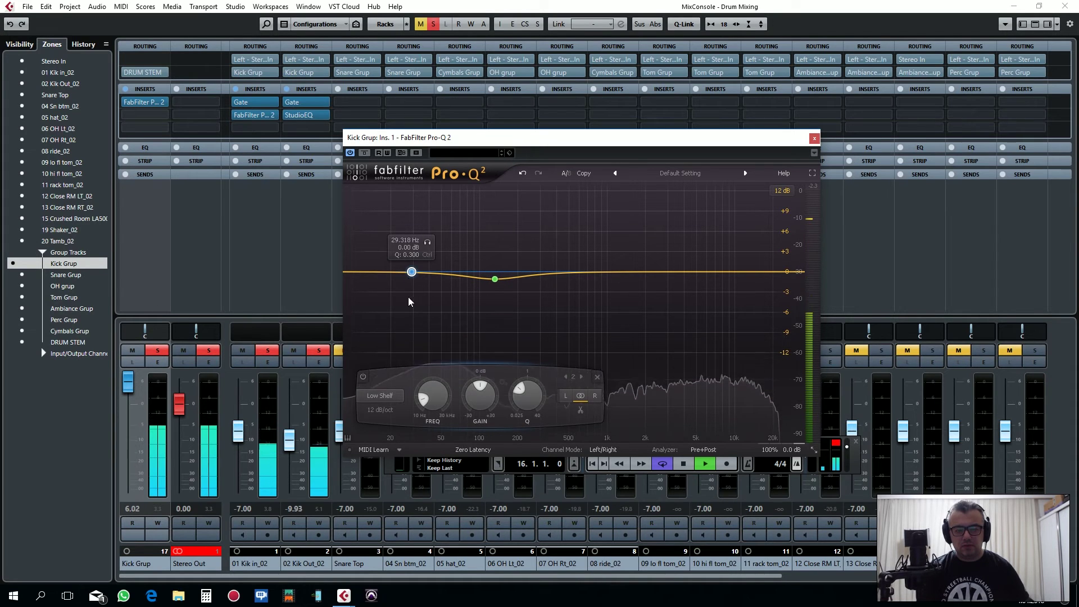
left_click(382, 396)
left_click_drag(411, 272, 434, 235)
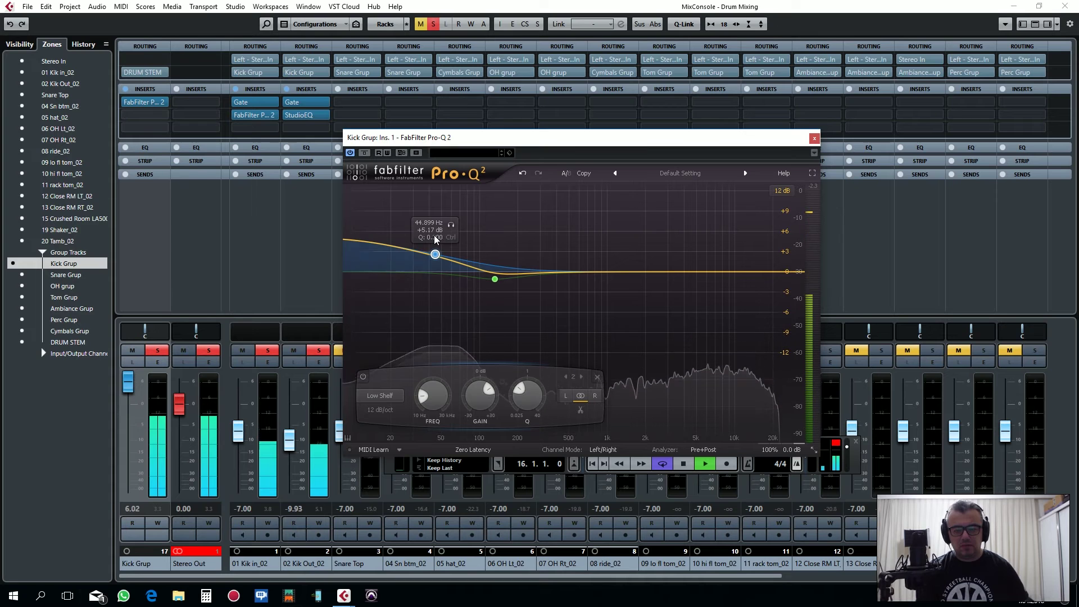
left_click_drag(436, 254, 436, 268)
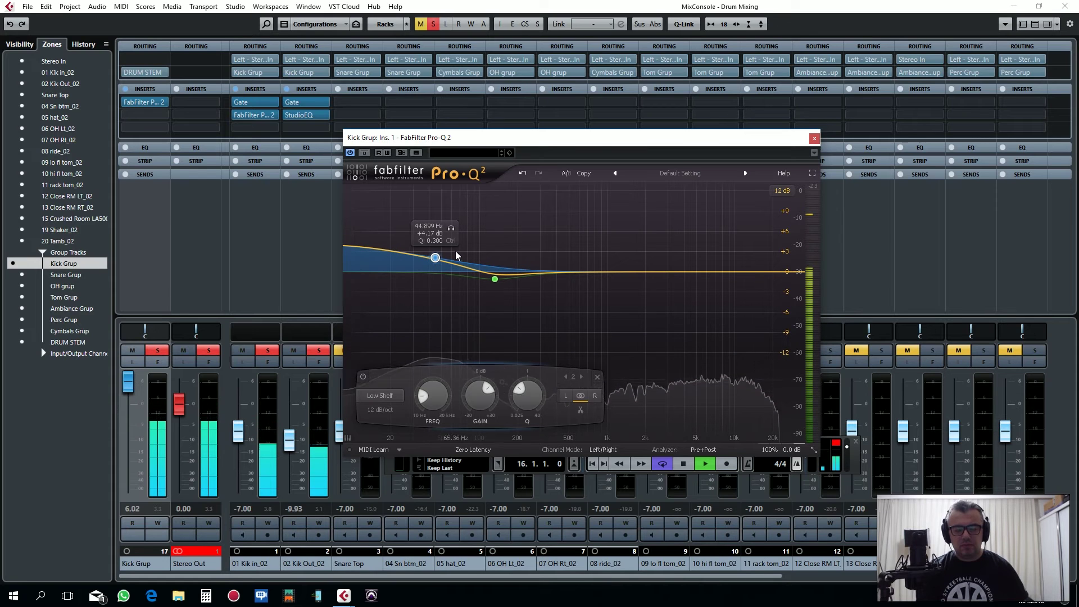
left_click(364, 153)
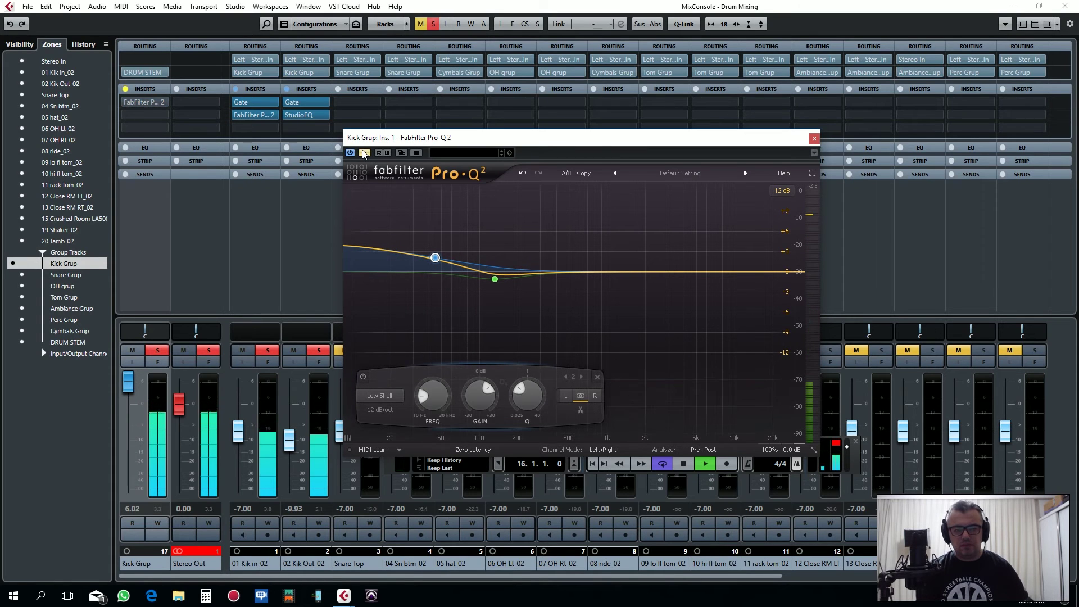
left_click(364, 153)
Add a high shelf to the Kick Grup EQ at about 3.56 kHz with a +2.4 dB boost.
left_click_drag(696, 272, 688, 243)
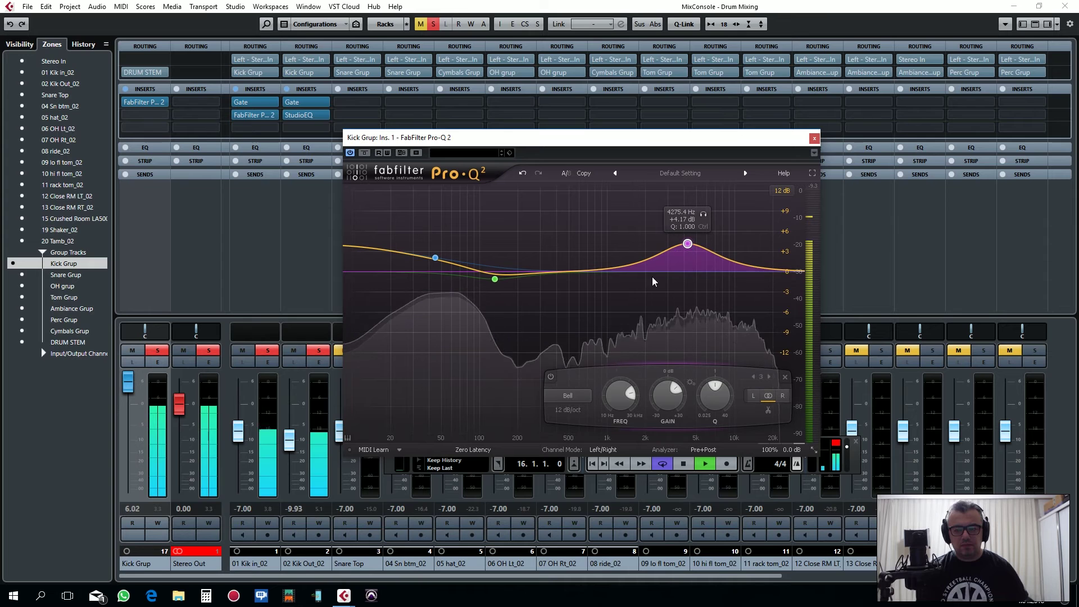
left_click(569, 397)
left_click(576, 448)
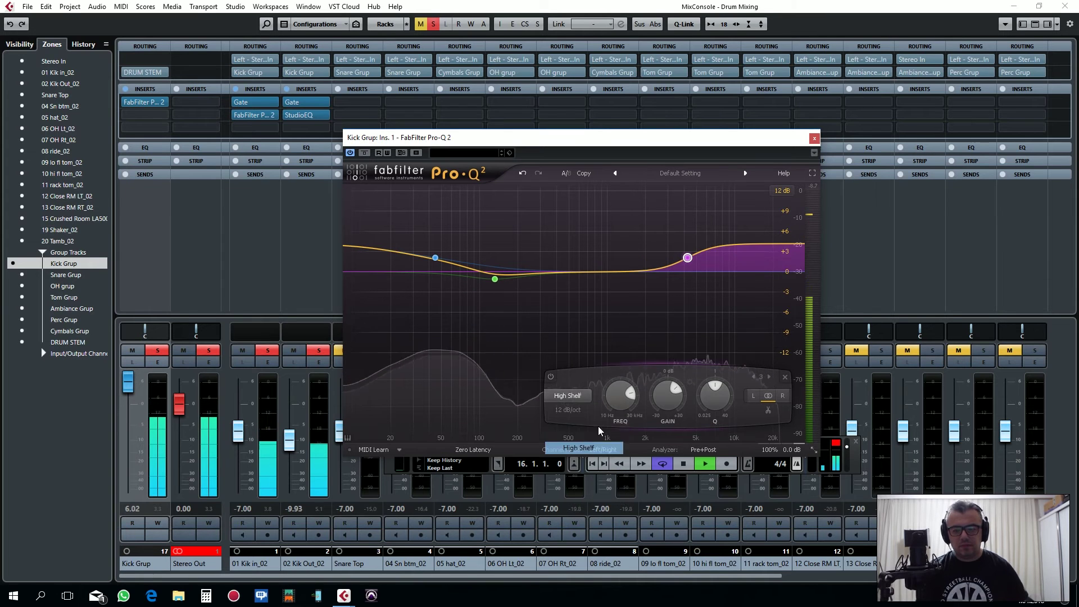
left_click_drag(698, 256, 679, 268)
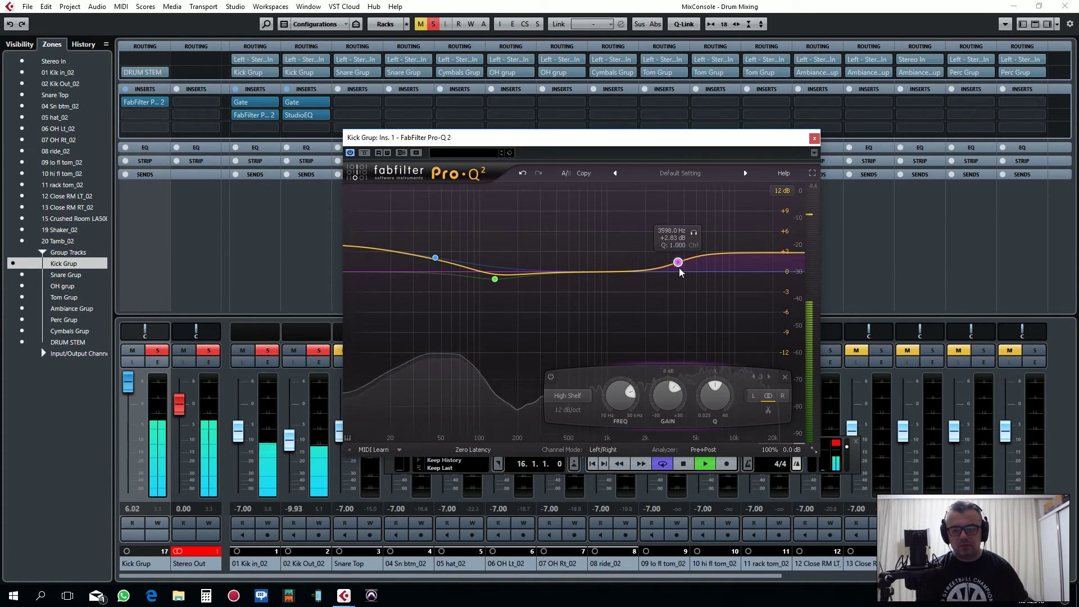
left_click_drag(680, 272, 680, 273)
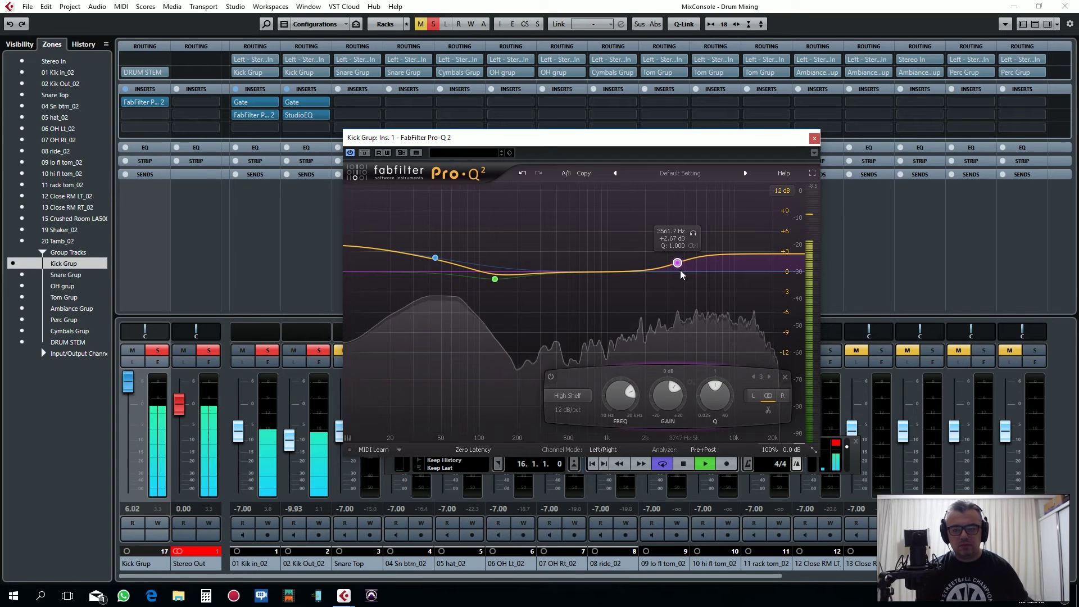
left_click_drag(680, 268, 679, 273)
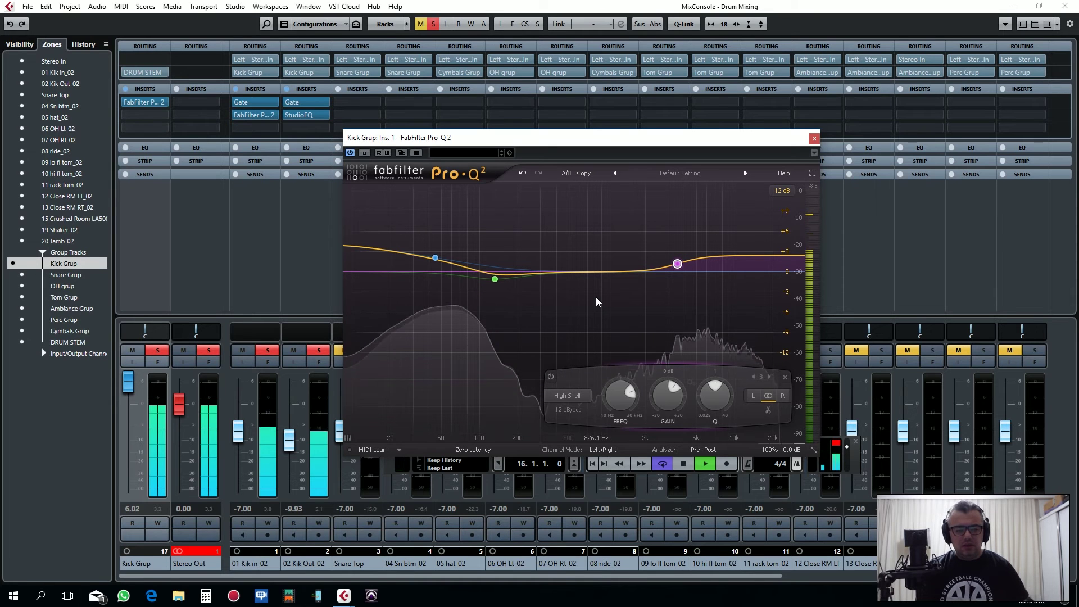
Audition the equalized kick with Snare Top soloed, unsolo the snare and close the Kick Grup EQ.
left_click_drag(664, 134, 767, 100)
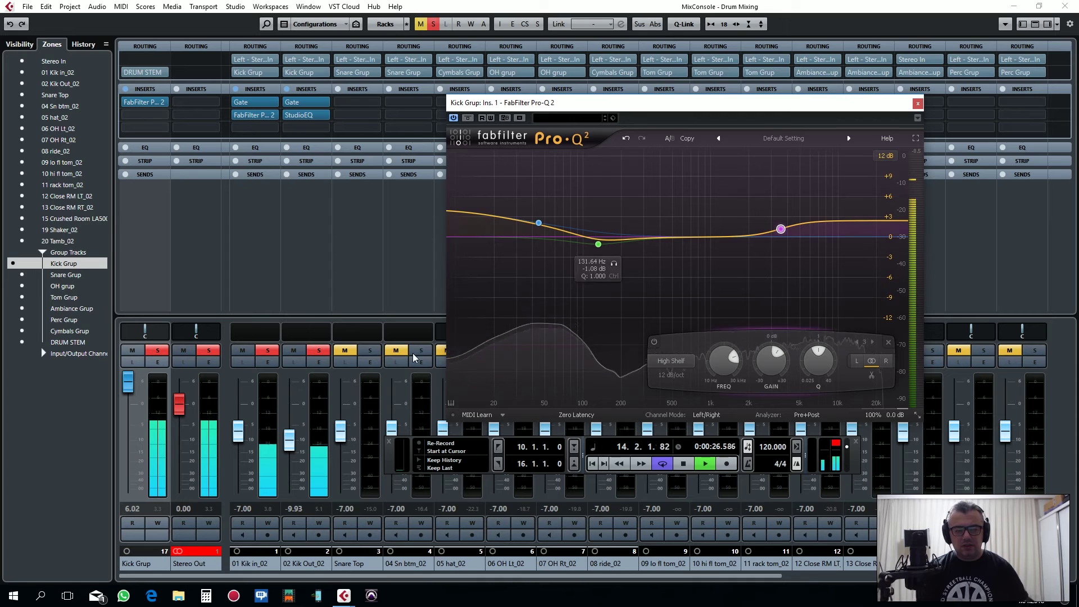
left_click(371, 346)
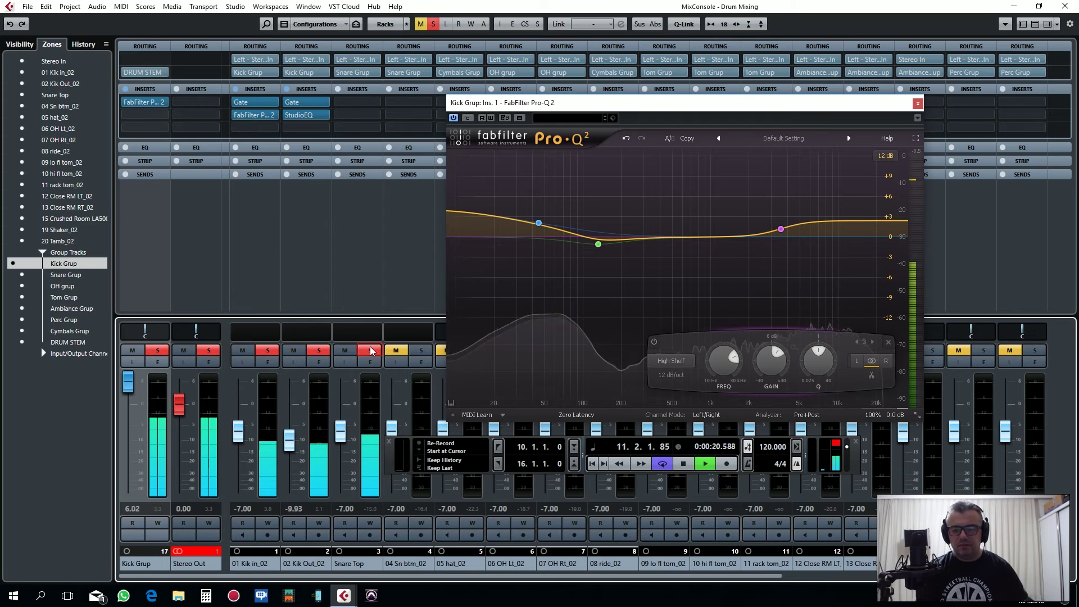
left_click(370, 346)
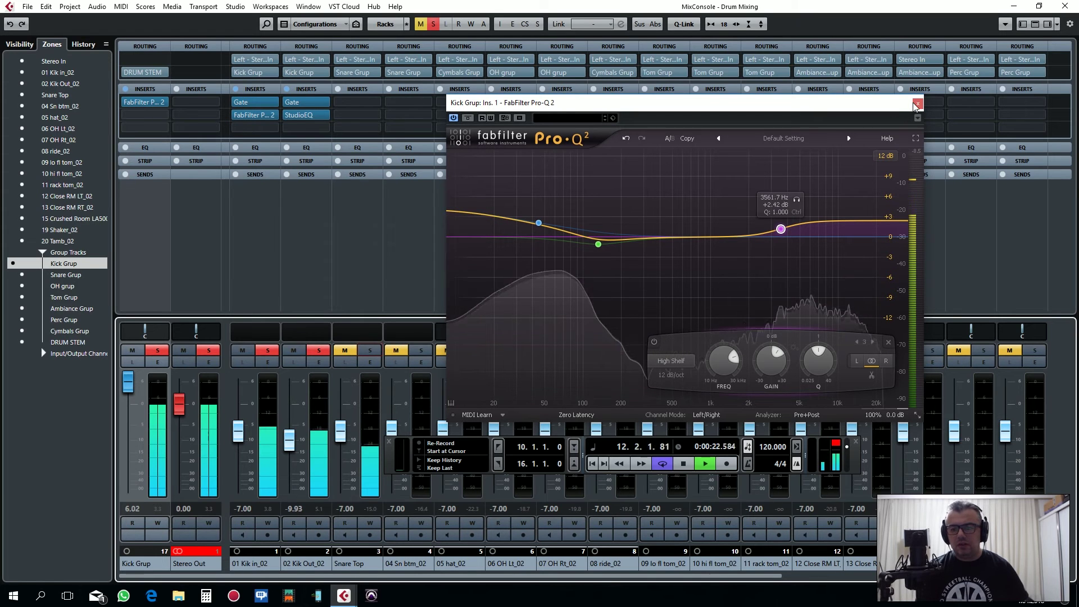
left_click_drag(916, 105, 808, 161)
left_click(807, 155)
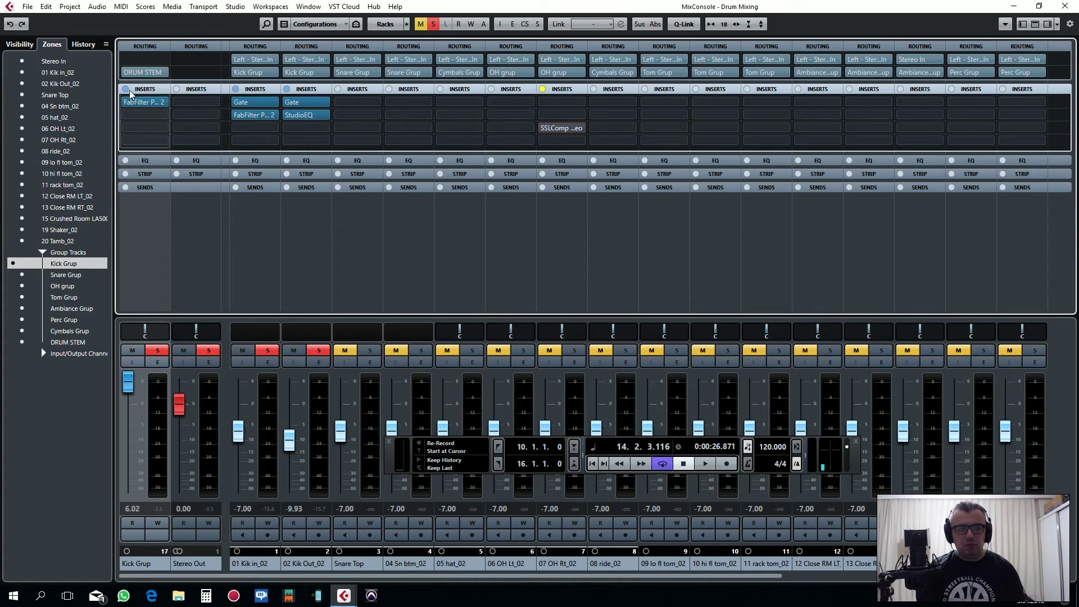
Review the existing Kick Grup EQ, then load a second FabFilter Pro-Q 2 in its second insert slot.
left_click(135, 102)
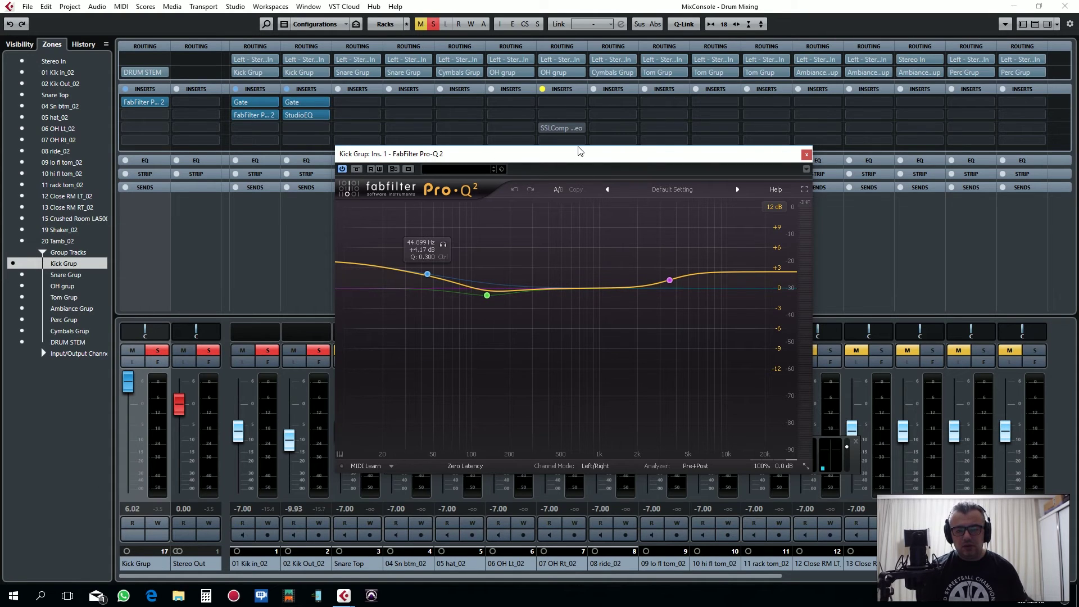
left_click(806, 155)
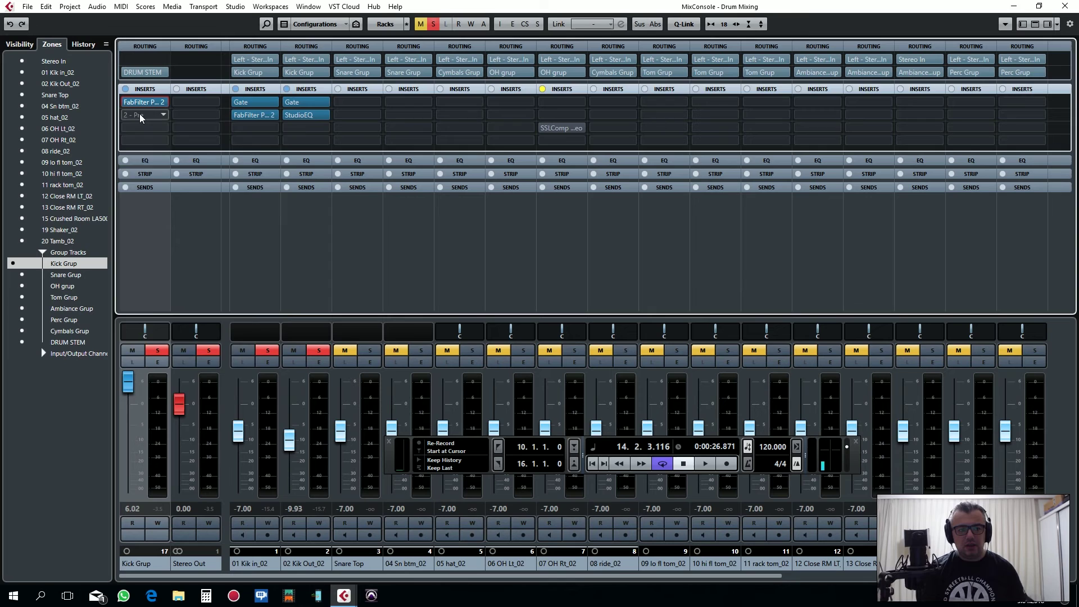
left_click(140, 115)
type("fab")
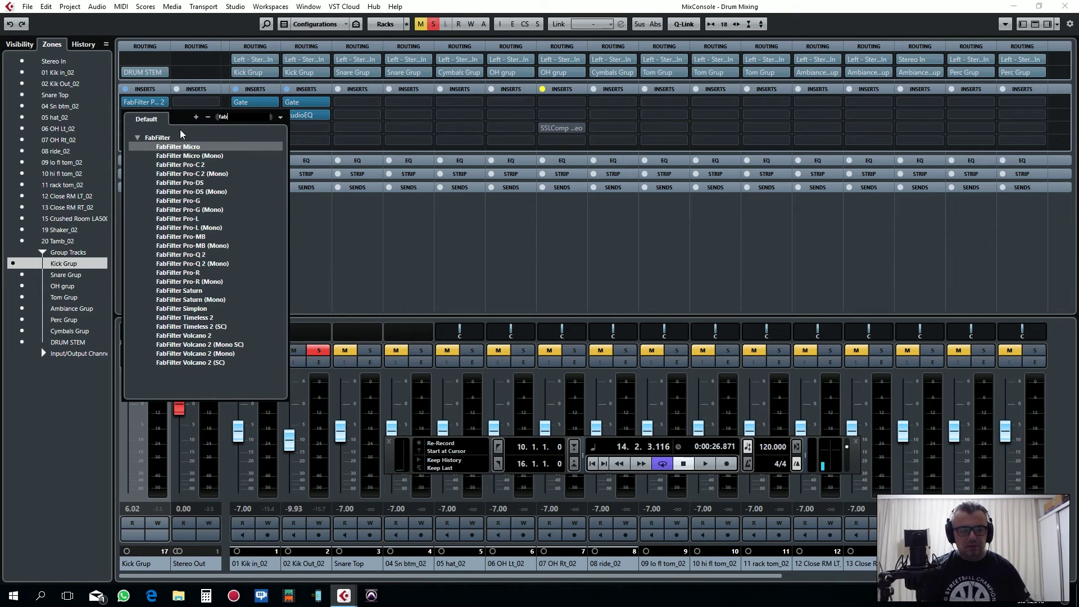
left_click(188, 253)
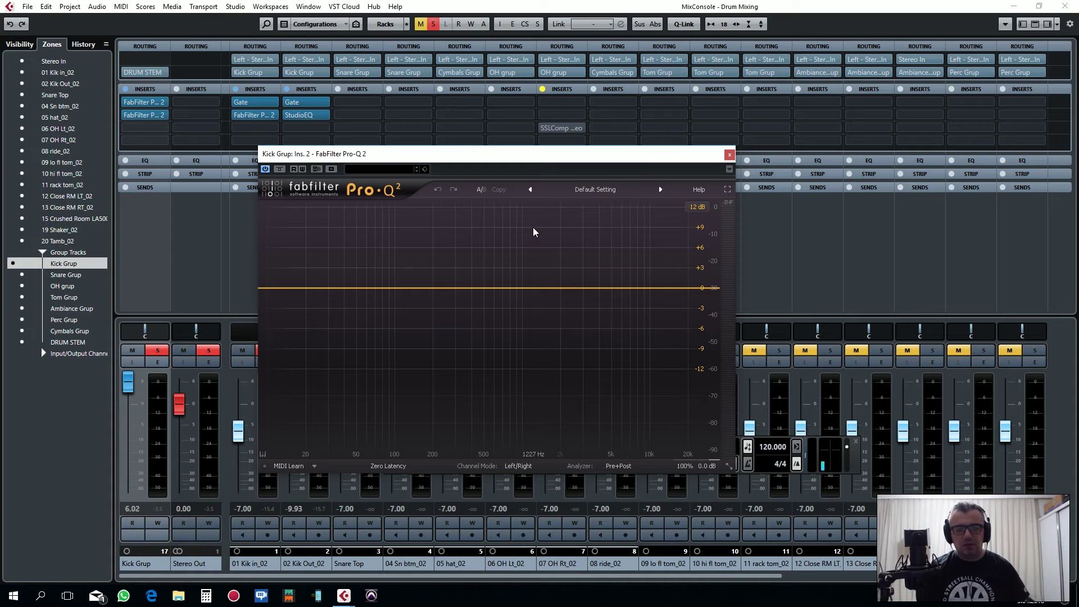
left_click_drag(497, 161, 497, 110)
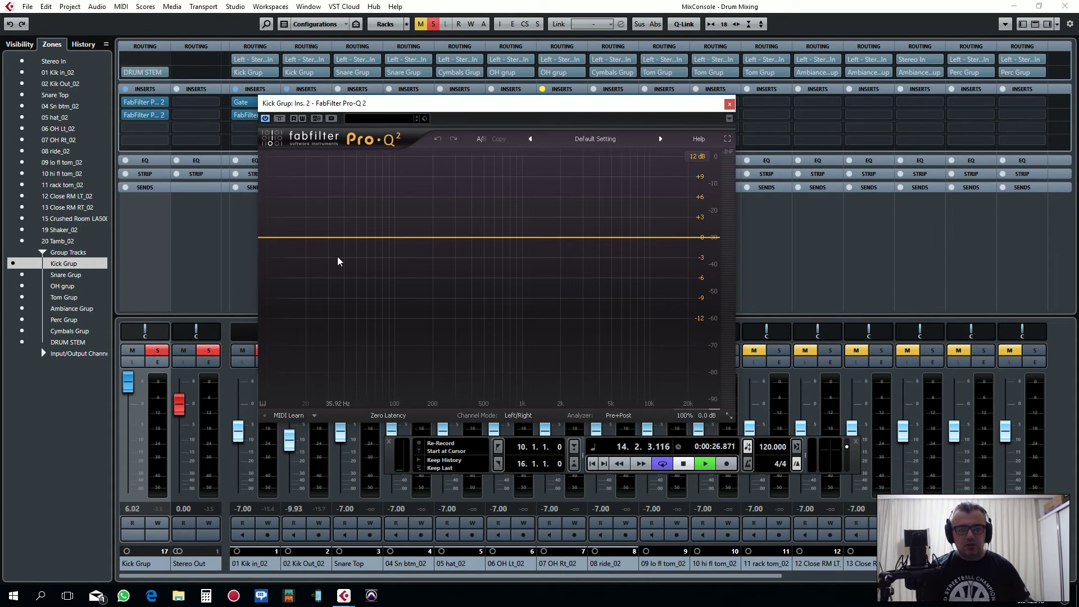
Check the kick's spectrum in the second Pro-Q 2 and add a 36 dB/oct low cut at about 21 Hz with Q about 1.
key("space")
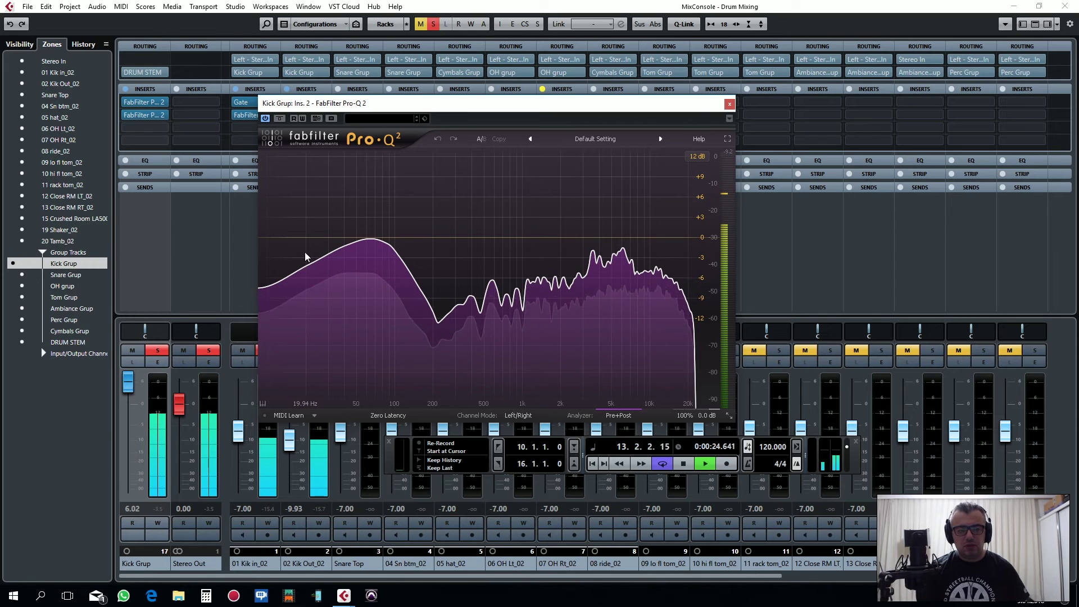
key("space")
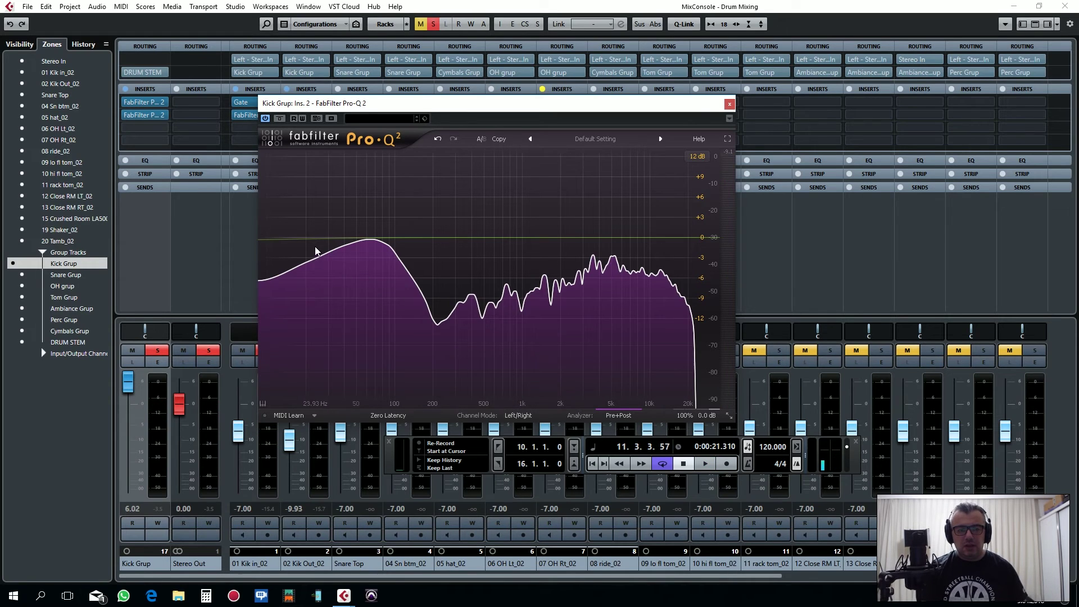
left_click(306, 239)
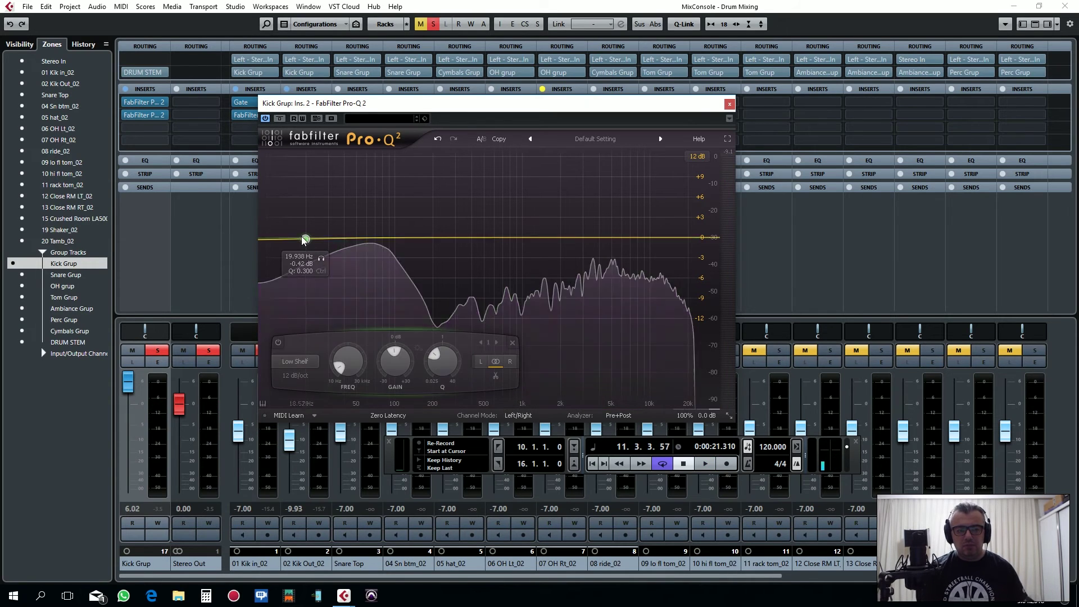
left_click(295, 362)
left_click(303, 400)
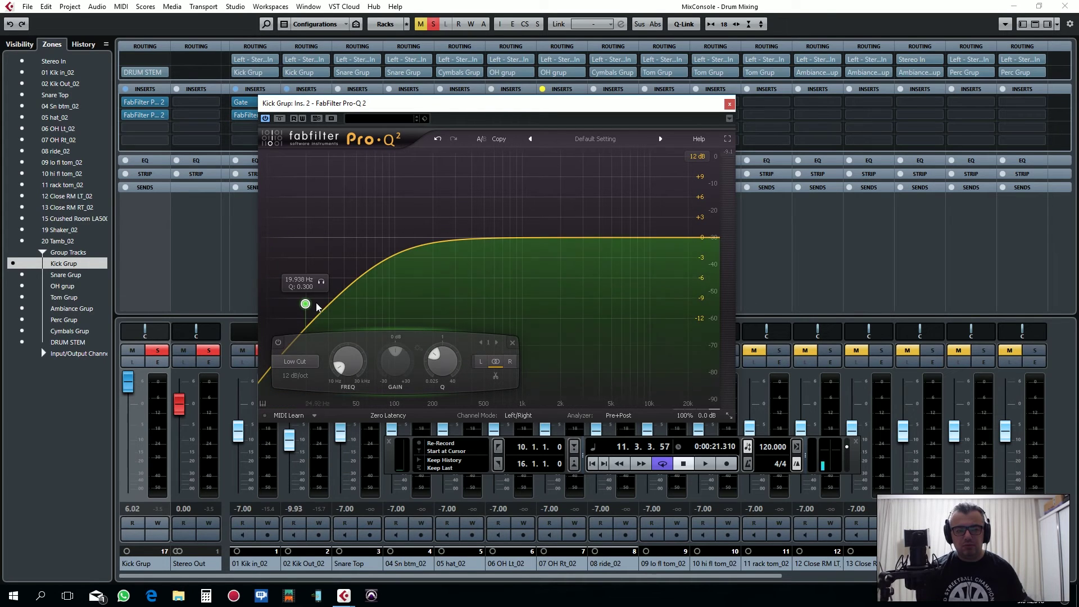
left_click_drag(305, 306, 301, 231)
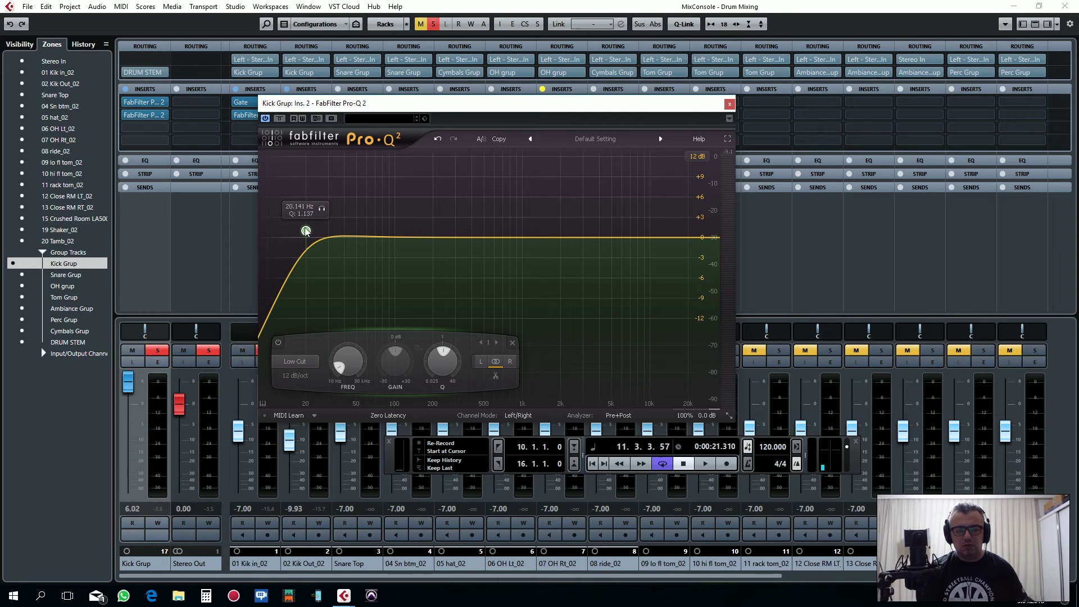
left_click(295, 376)
left_click(310, 451)
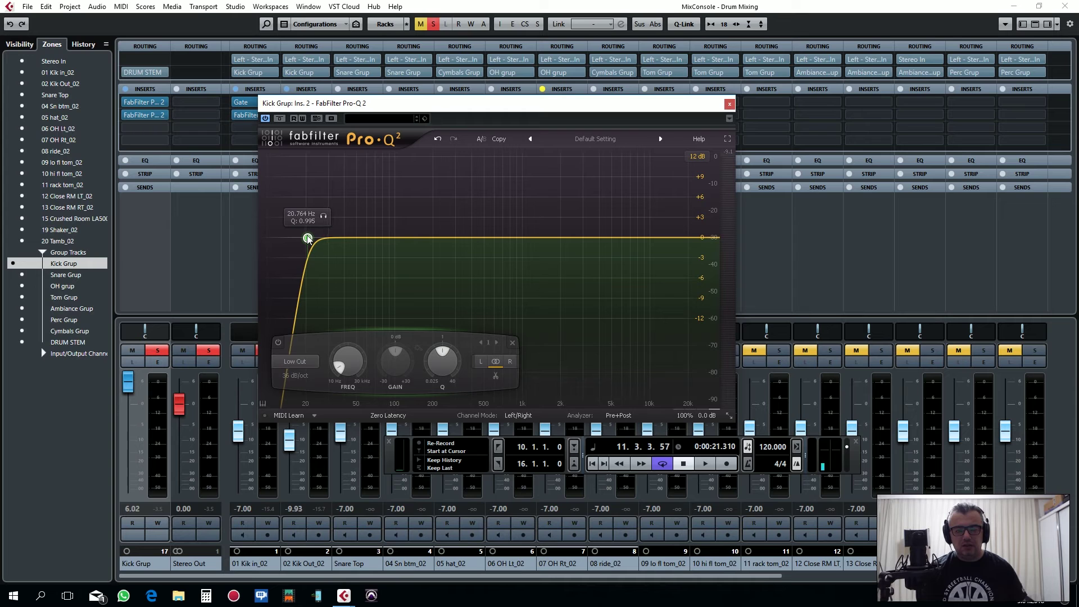
Audition the low cut in the second Pro-Q 2, raise it to about 23.5 Hz and compare the kick with the EQ bypassed.
key("space")
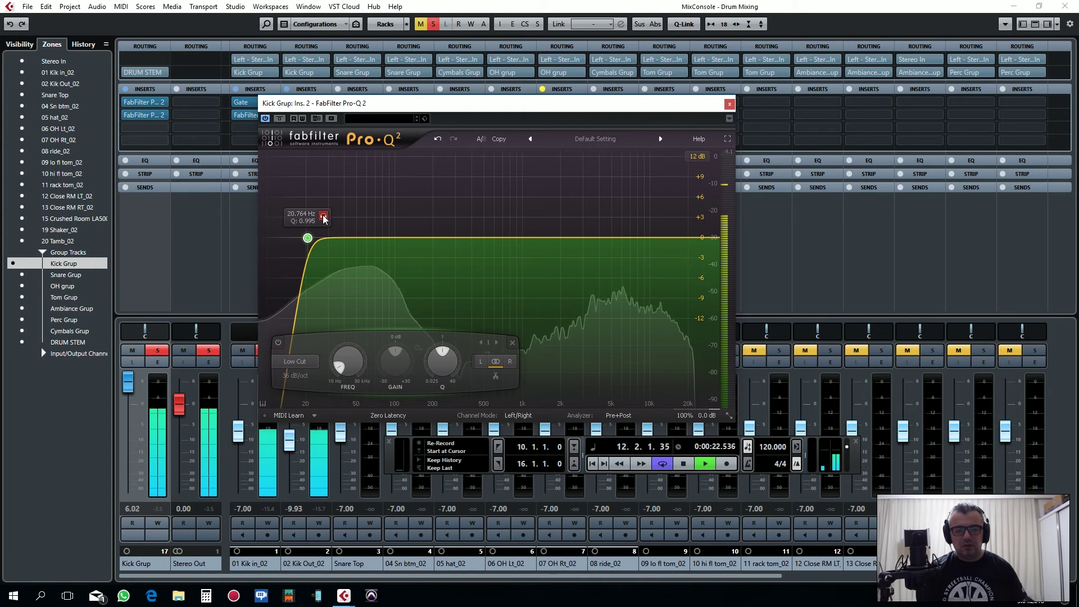
left_click(324, 217)
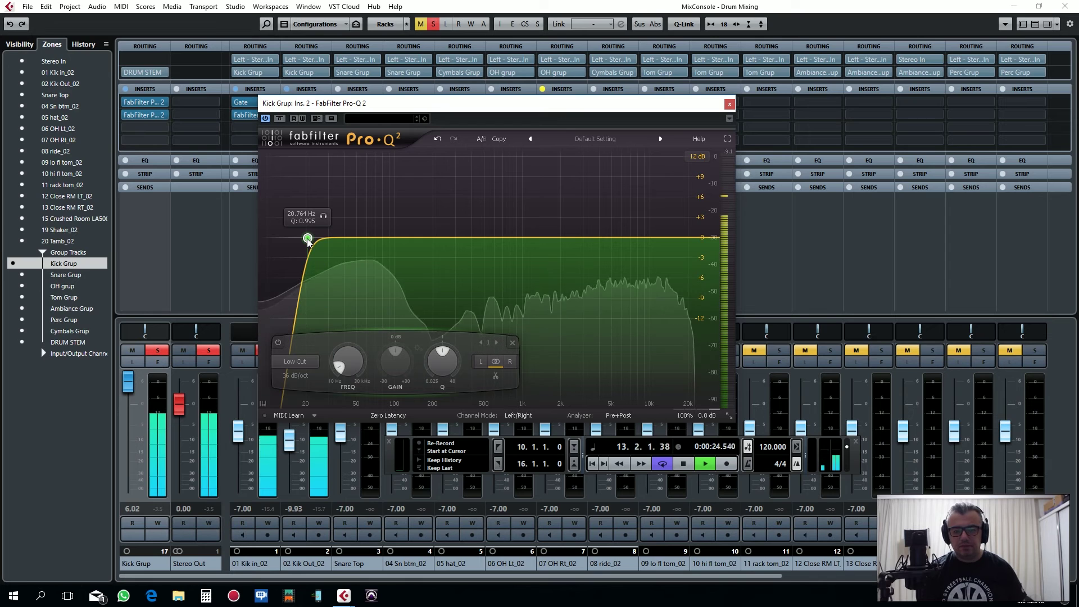
left_click_drag(309, 239, 317, 241)
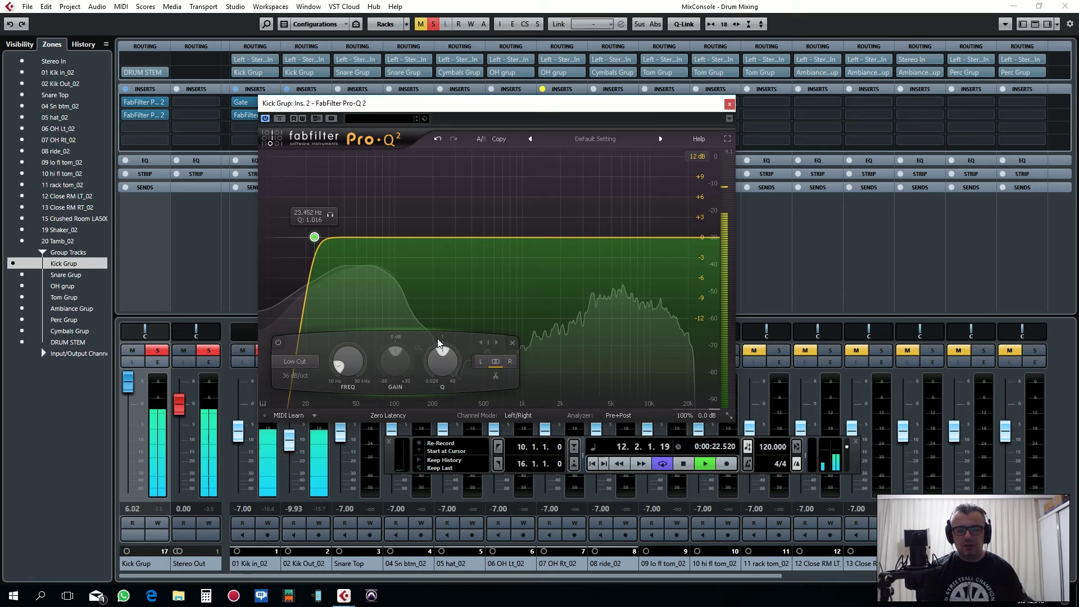
left_click(281, 118)
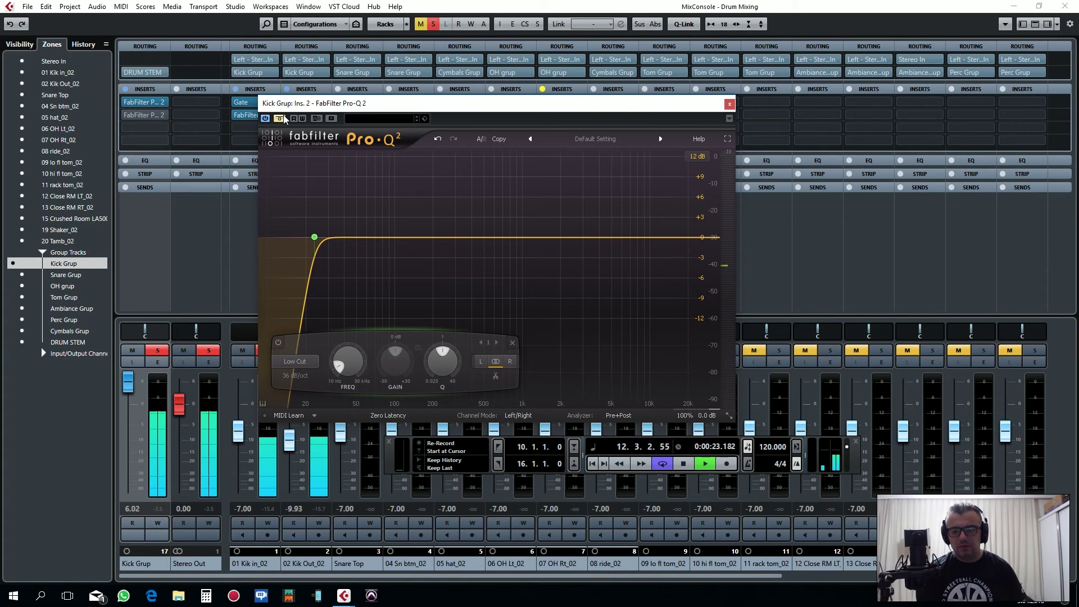
left_click(284, 118)
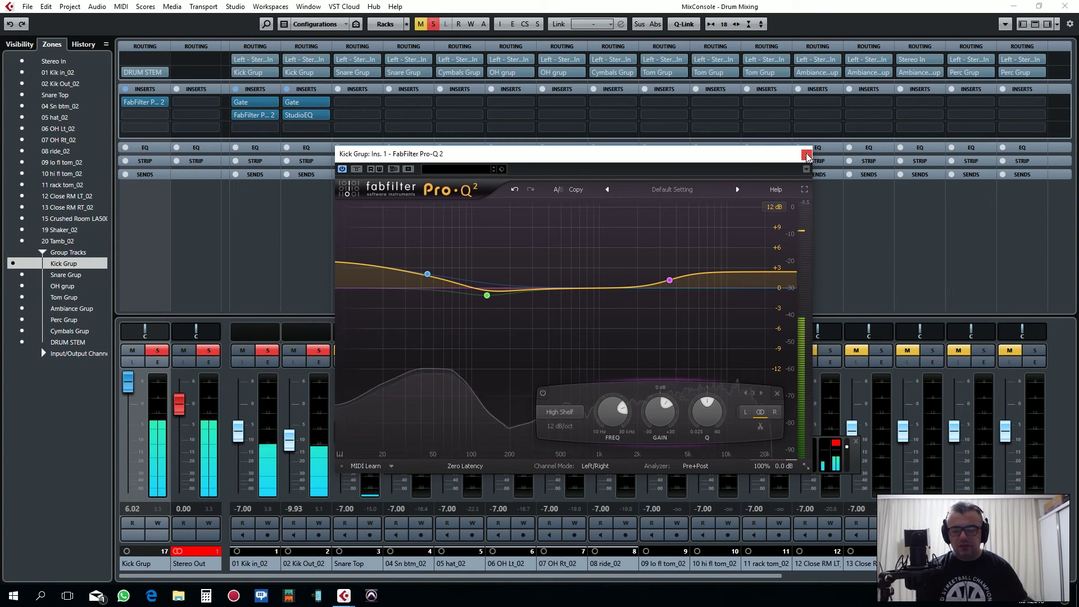
Close the first Kick Grup EQ and load SSLComp Stereo in the group's second insert slot.
left_click(807, 155)
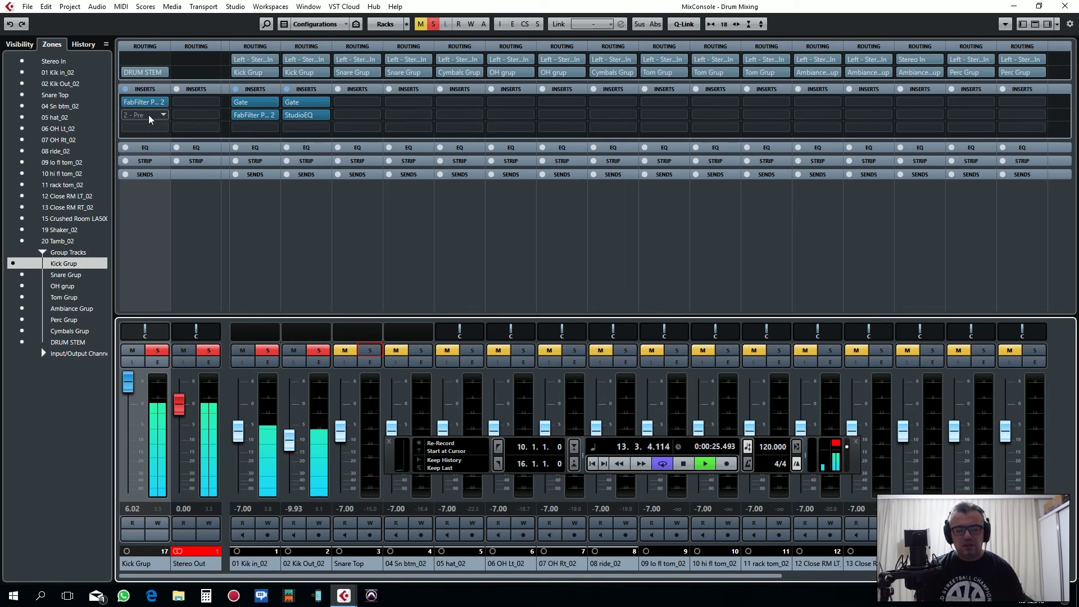
left_click(149, 114)
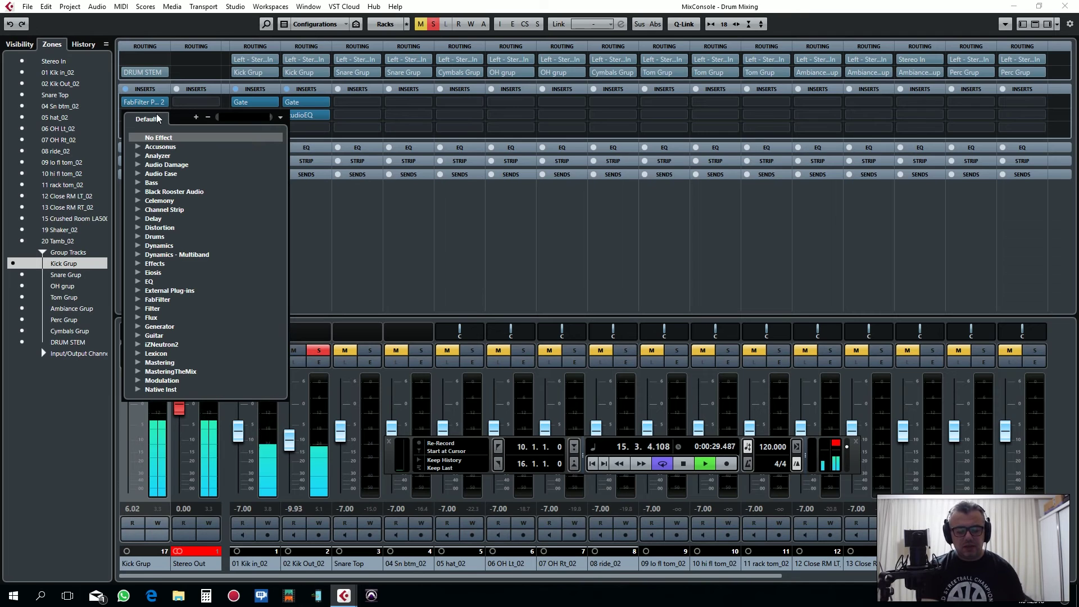
type("ssl")
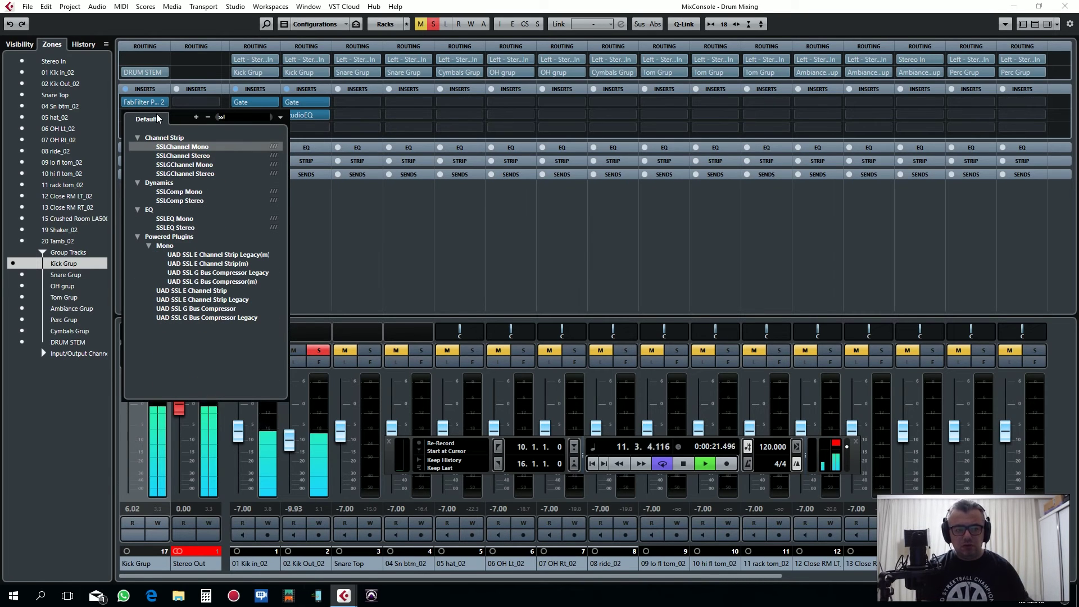
left_click(179, 201)
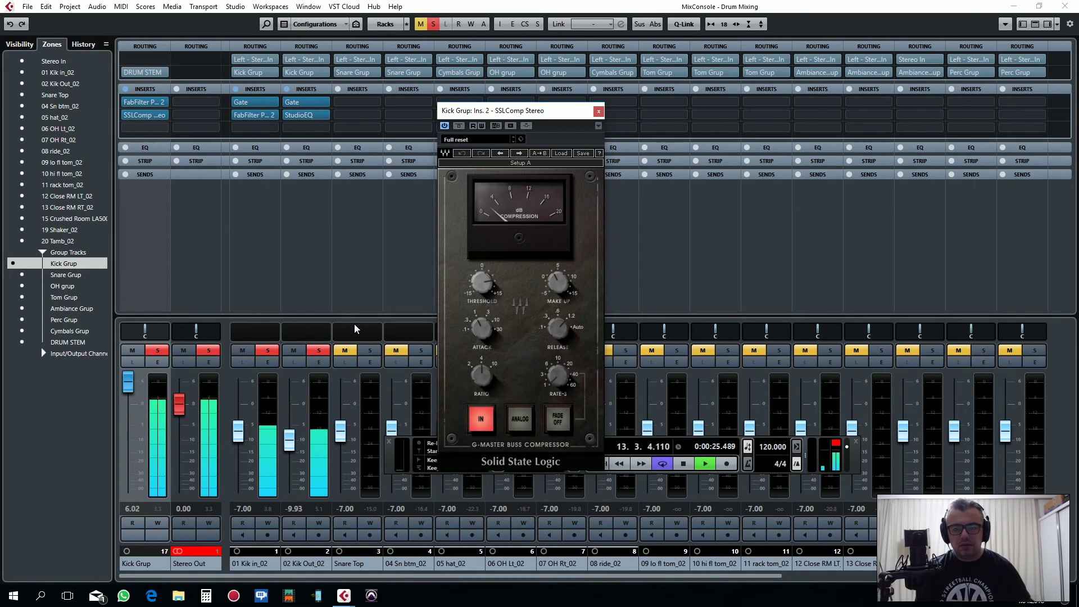
Compare the kick with SSLComp bypassed and engaged, then shorten the compressor's attack and stop playback.
left_click(493, 284)
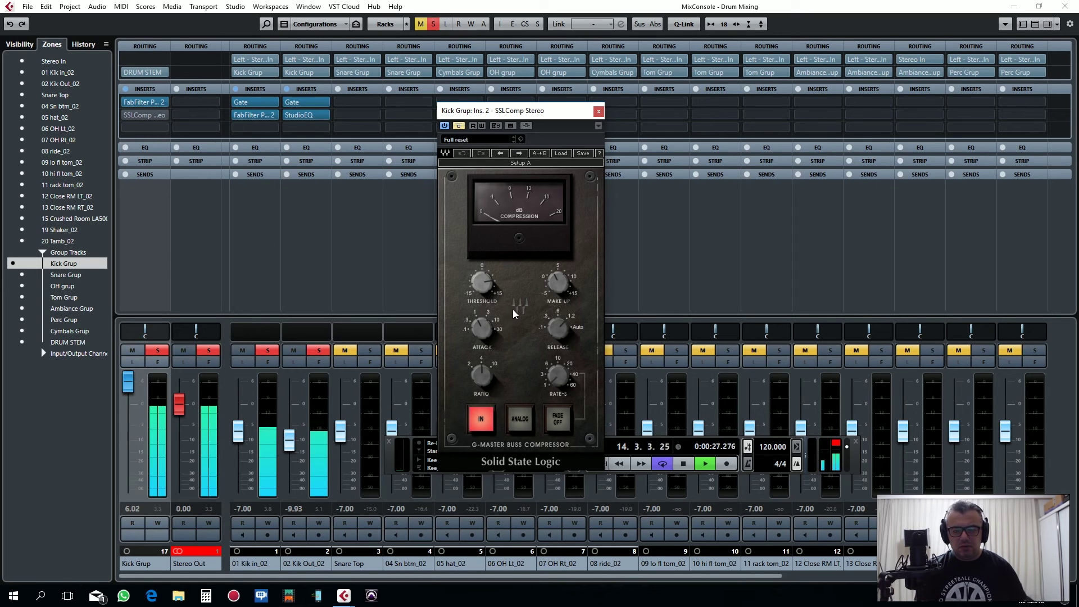
left_click(459, 127)
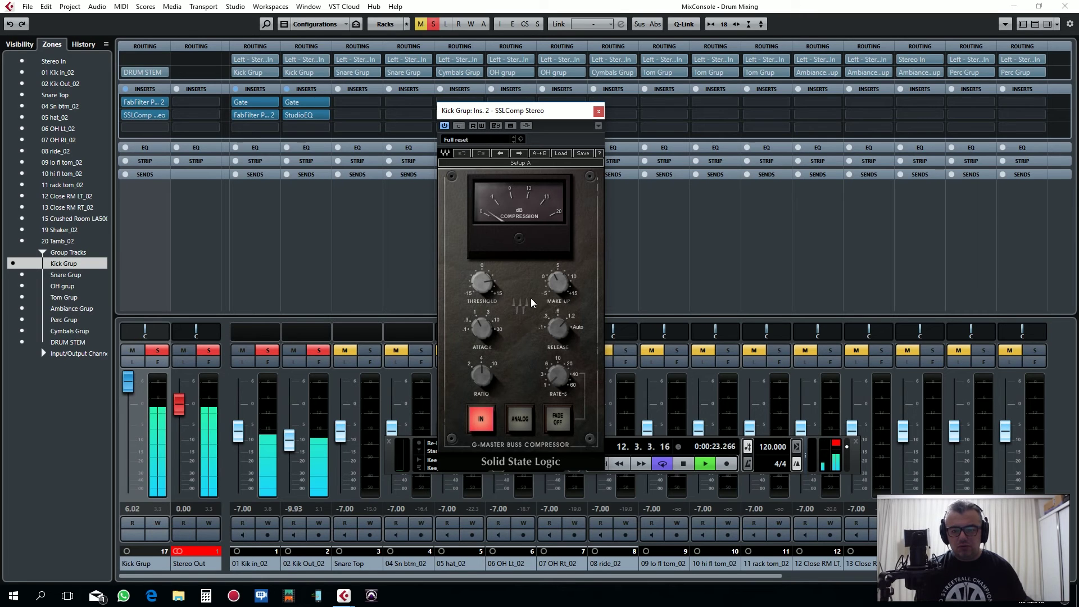
left_click_drag(480, 331, 480, 312)
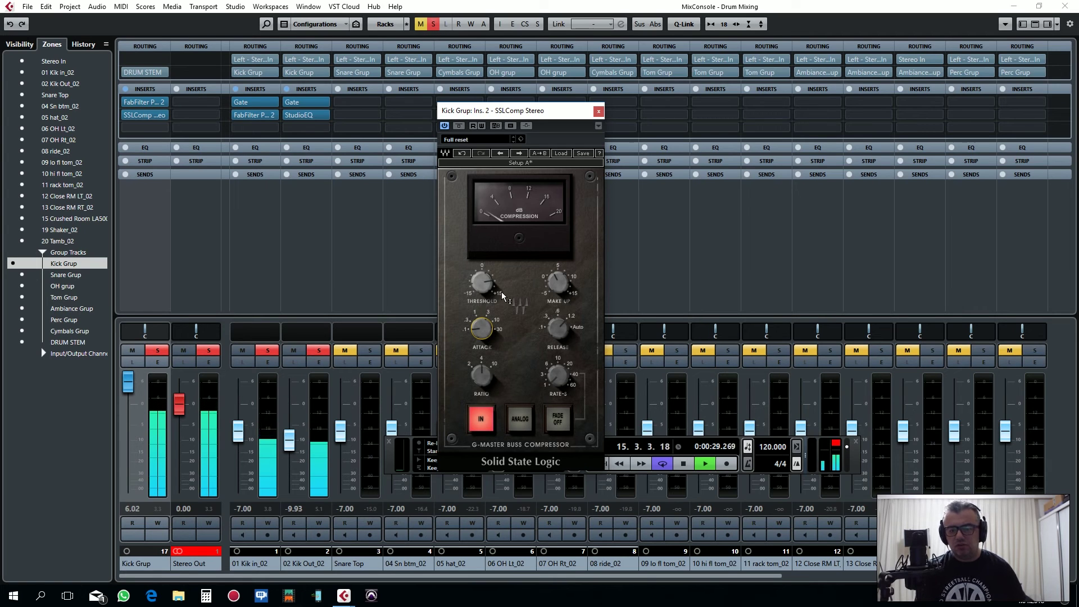
key("space")
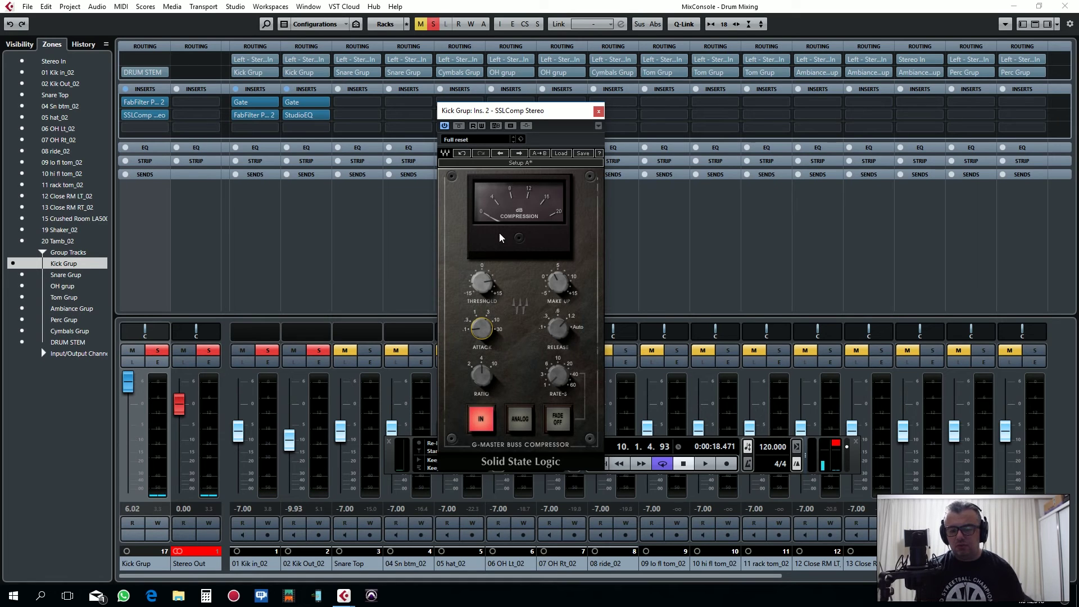
Audition the looped kick while switching SSLComp's attack between faster and slower settings, including 1 ms and 3 ms.
mouse_move(476, 331)
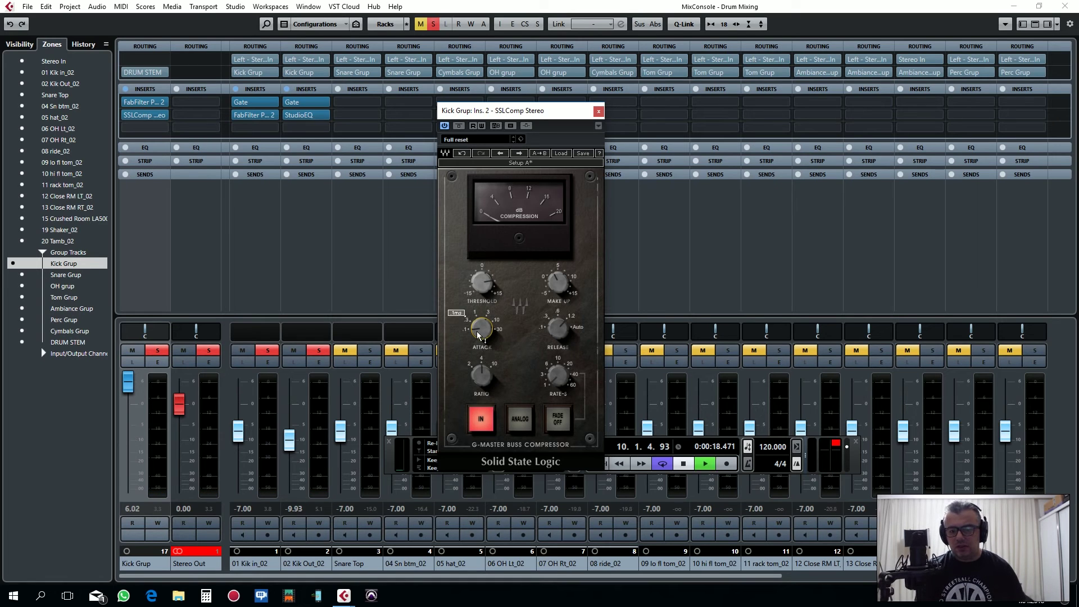
key("space")
scroll(477, 332, "down", 1)
scroll(477, 331, "up", 1)
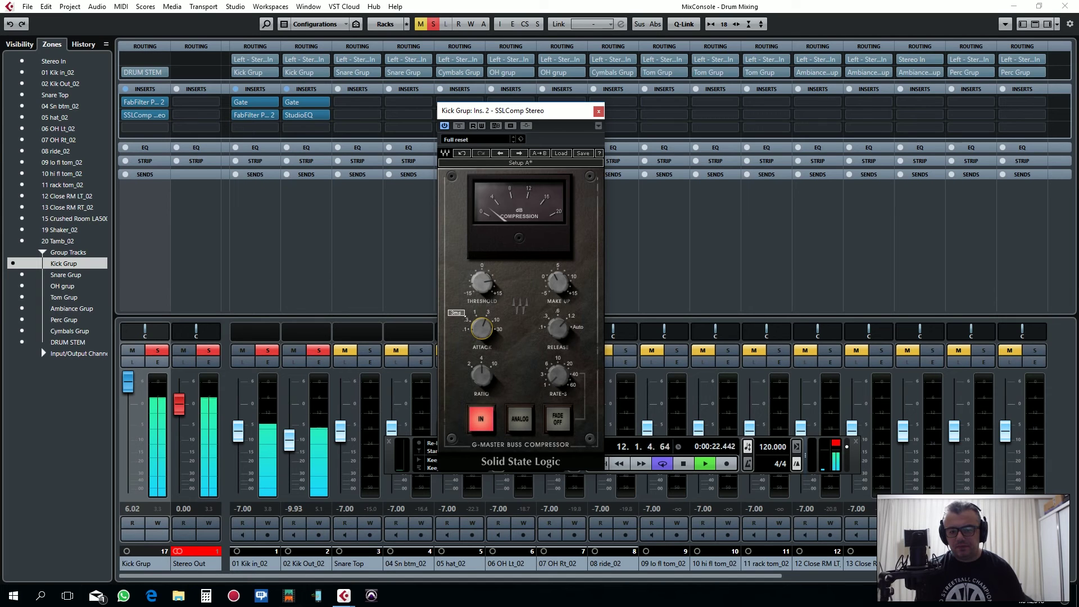
scroll(481, 329, "down", 1)
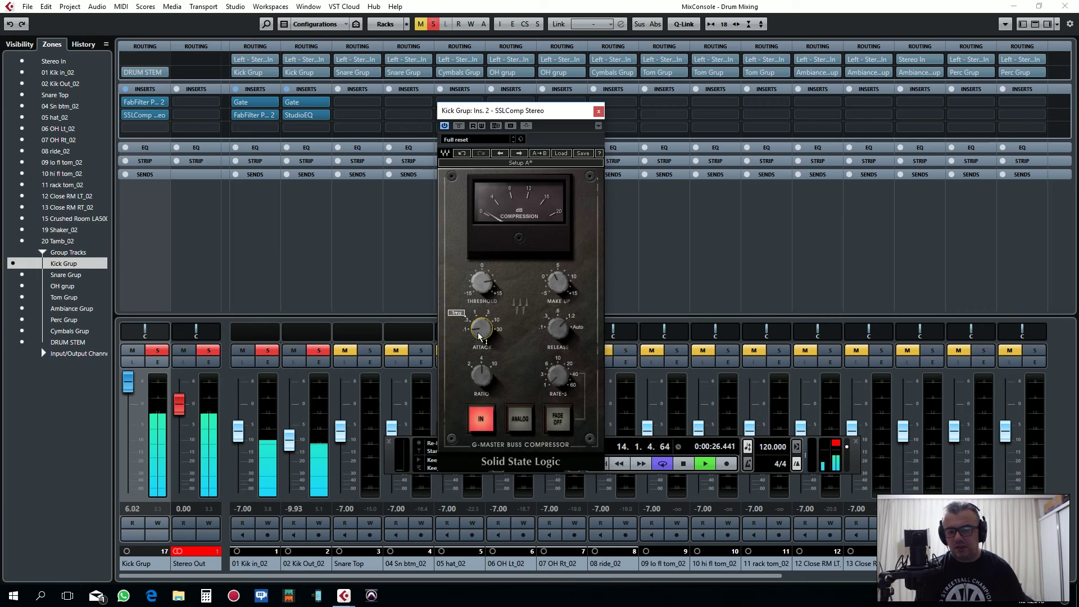
scroll(477, 332, "up", 1)
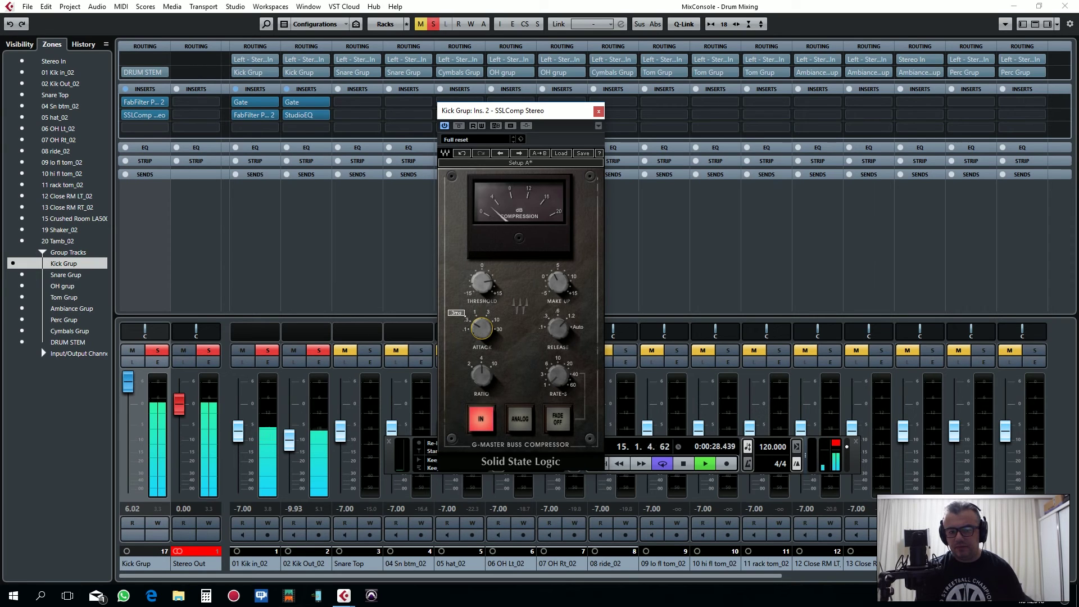
scroll(481, 329, "down", 1)
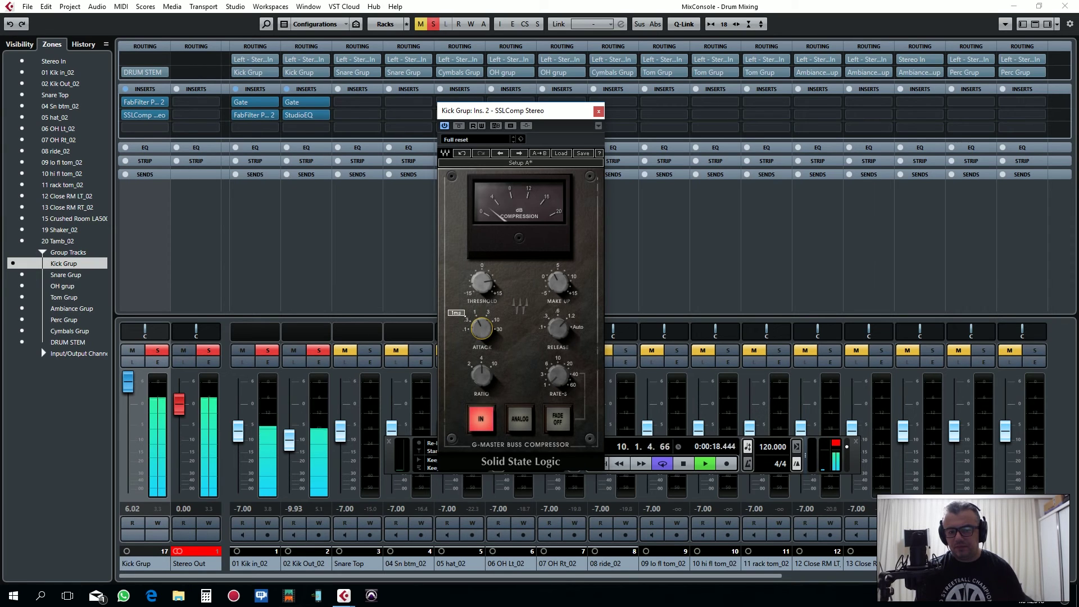
scroll(481, 329, "up", 1)
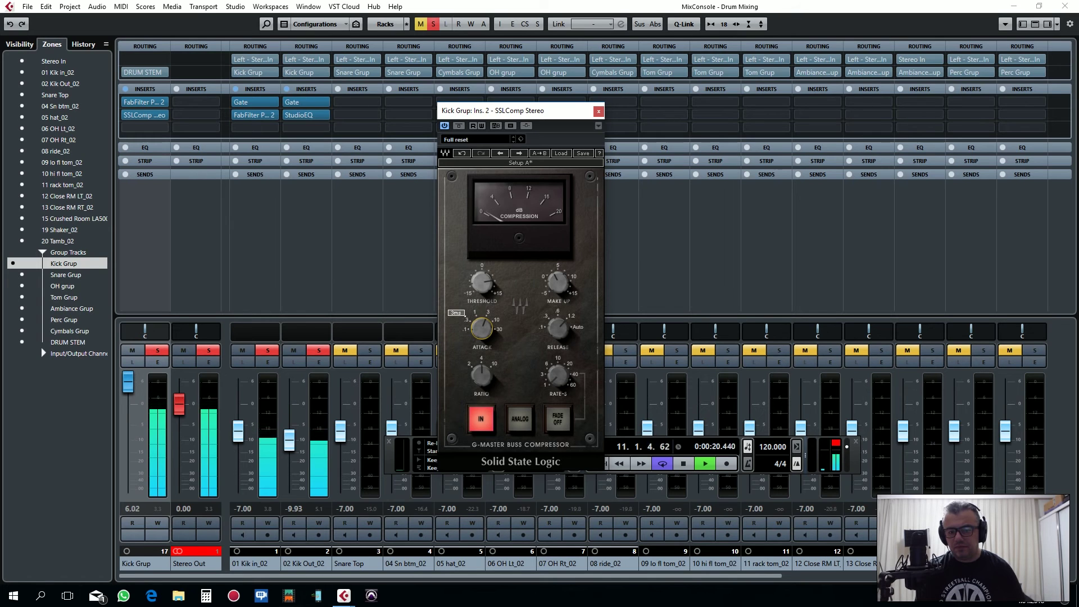
scroll(481, 328, "up", 1)
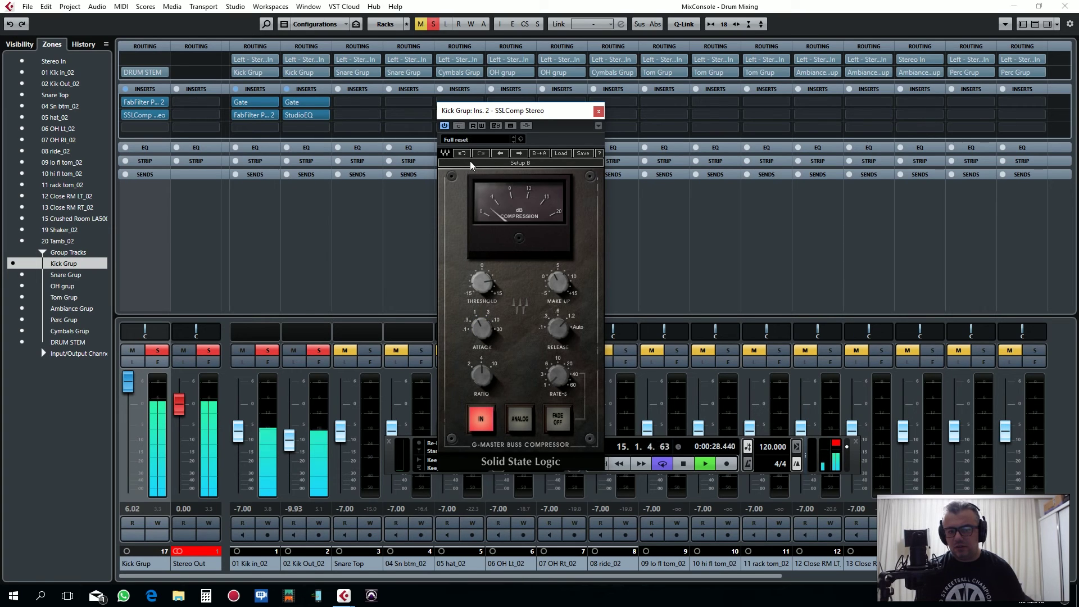
Compare the kick with SSLComp bypassed and engaged, then fine-tune the compressor's threshold and make-up gain.
left_click(458, 126)
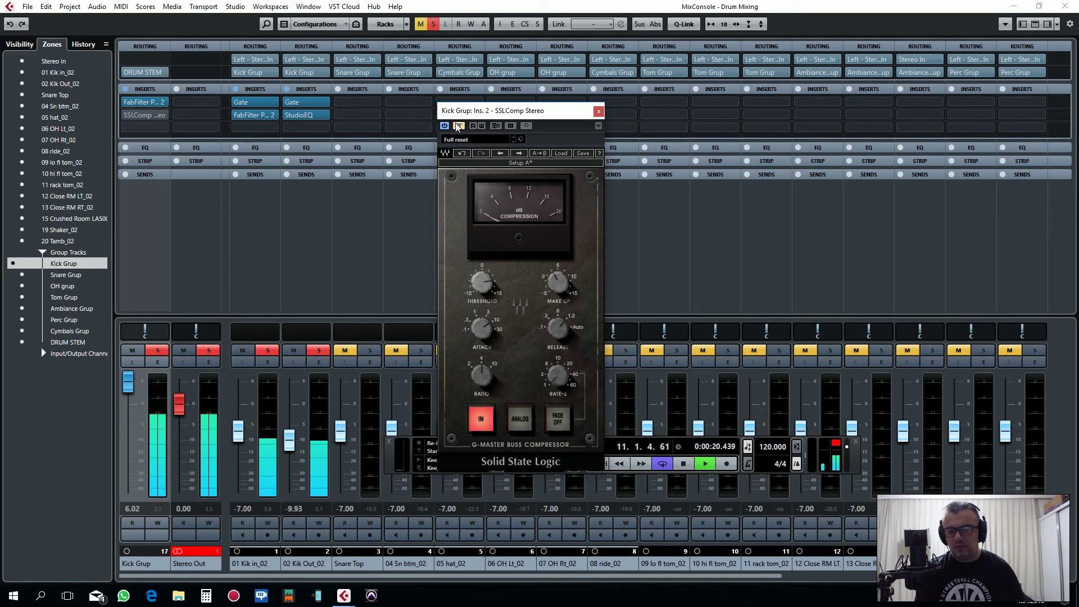
left_click(458, 126)
left_click(482, 283)
left_click_drag(481, 282, 481, 284)
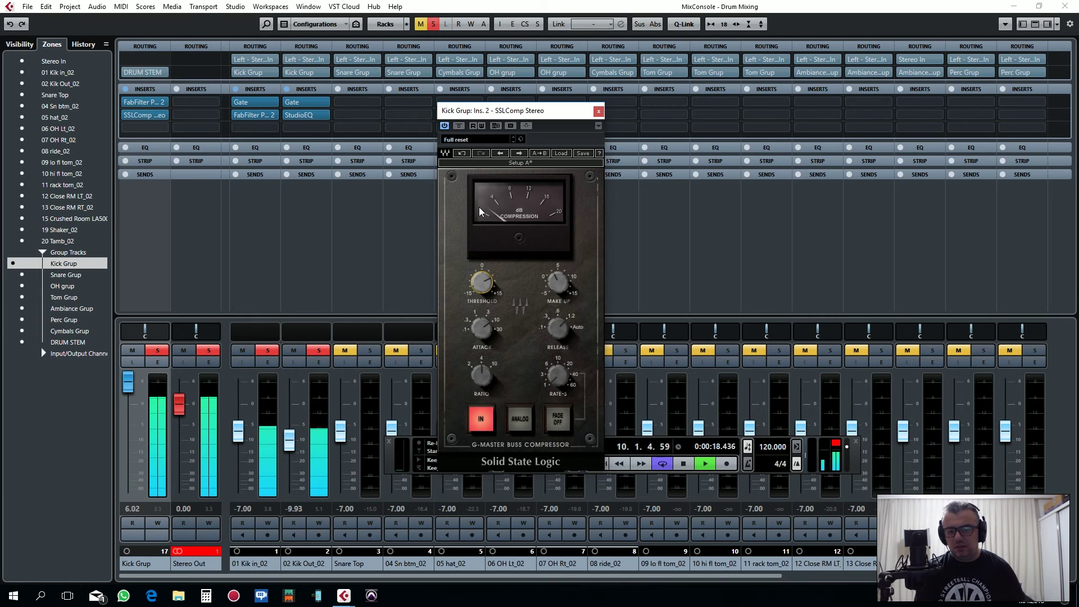
left_click(553, 282)
left_click(556, 282)
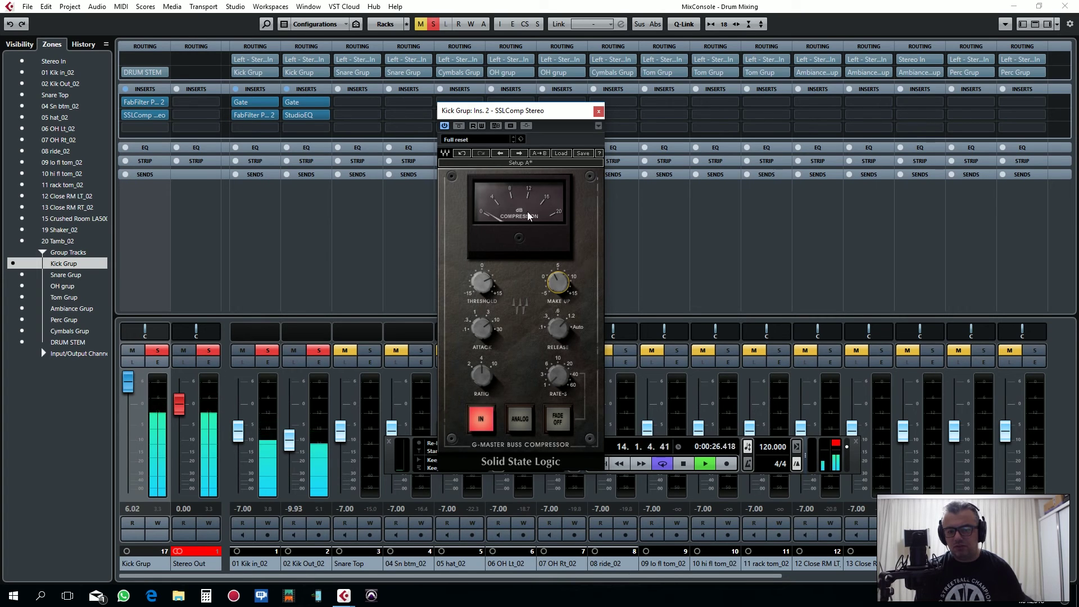
Adjust SSLComp's release time by ear against the compression meter and check the make-up gain.
mouse_move(551, 348)
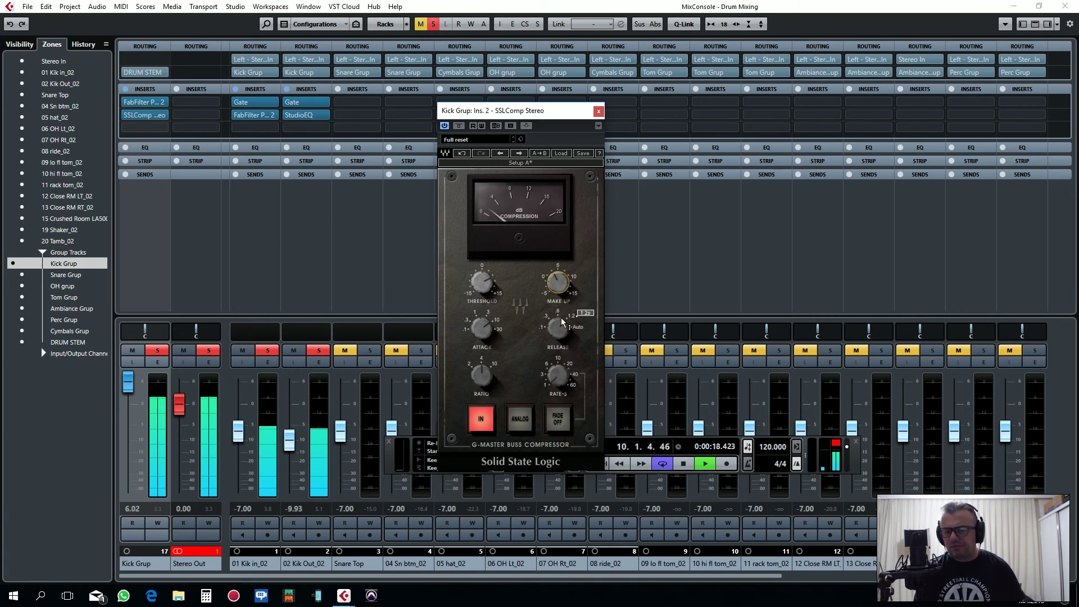
left_click_drag(552, 330, 559, 333)
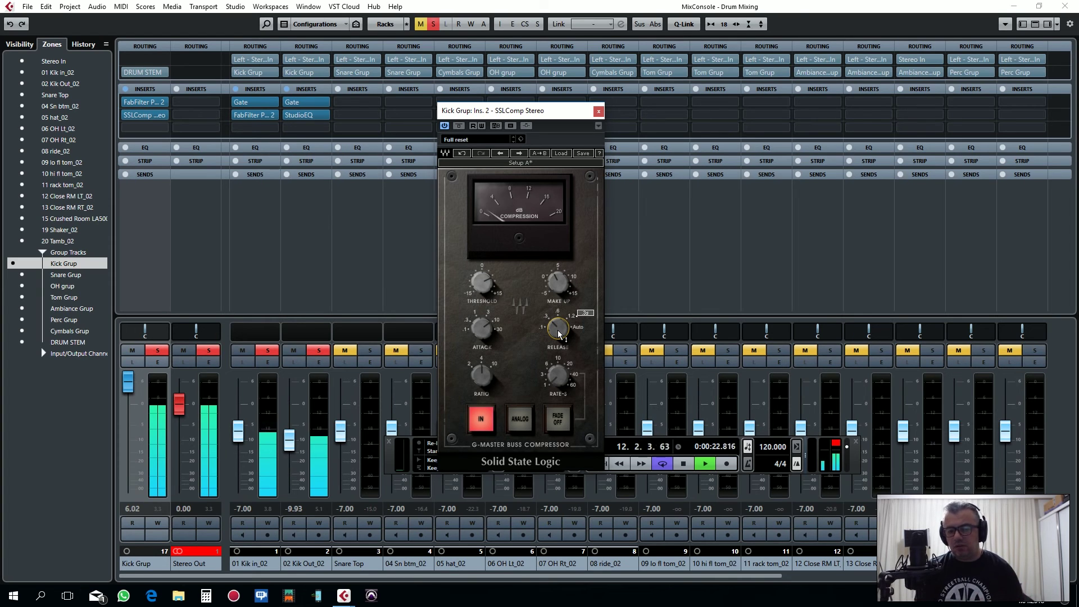
left_click_drag(550, 340, 550, 336)
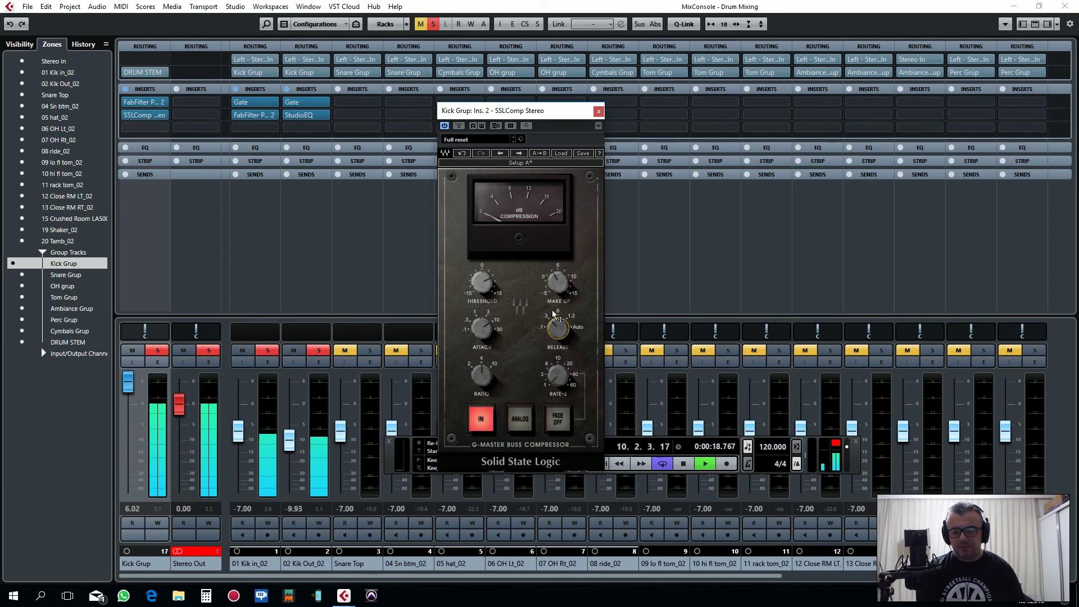
left_click(552, 281)
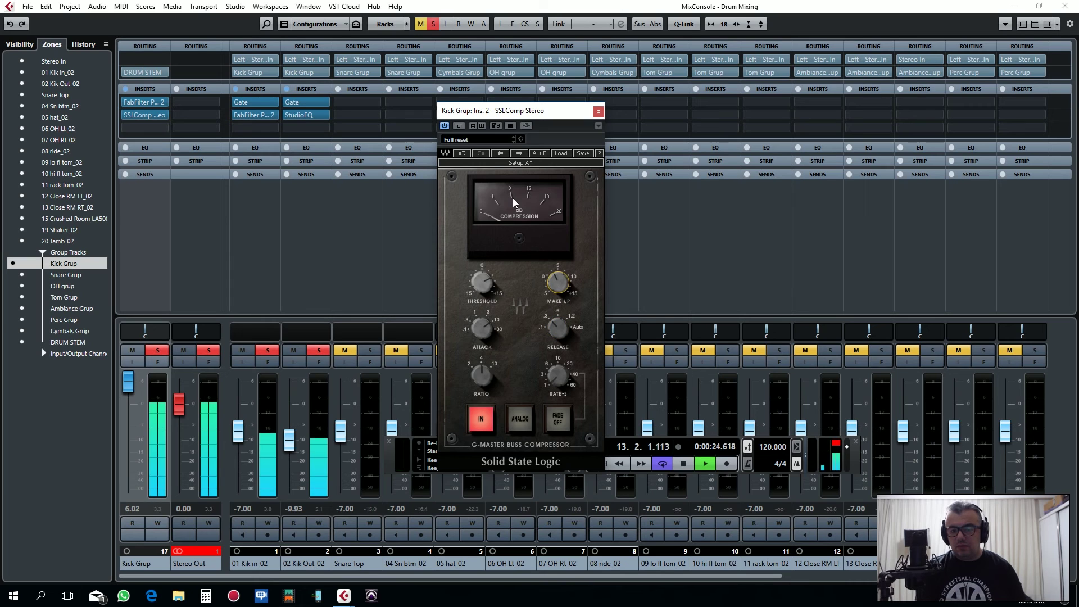
mouse_move(489, 294)
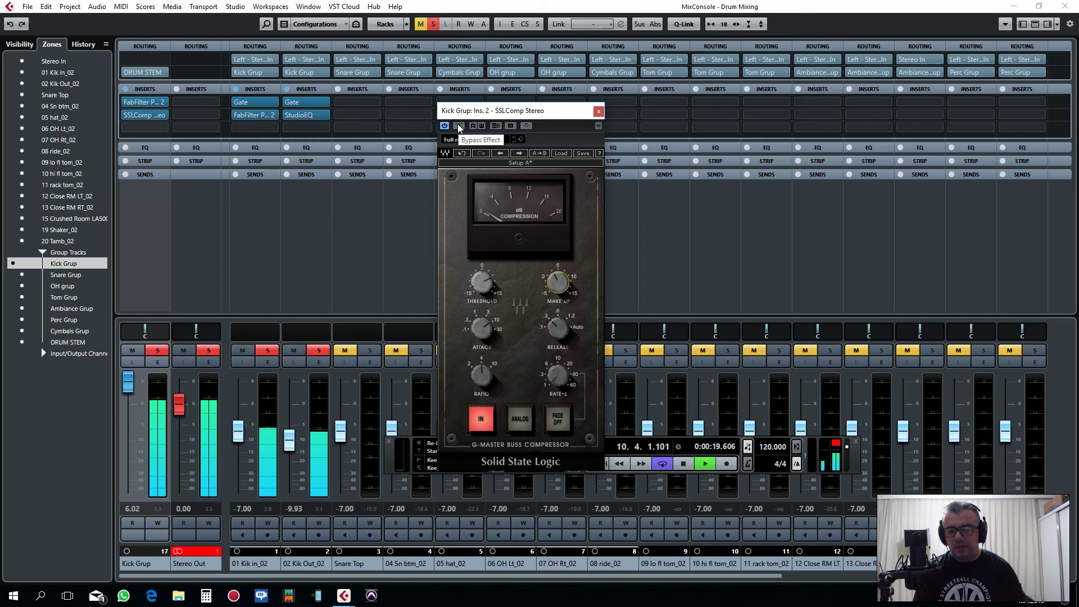
Set the Kick Grup fader to 0.00 dB and compare the playing kick with SSLComp bypassed and engaged.
key("space")
left_click_drag(129, 389, 129, 420)
left_click(131, 509, "ctrl")
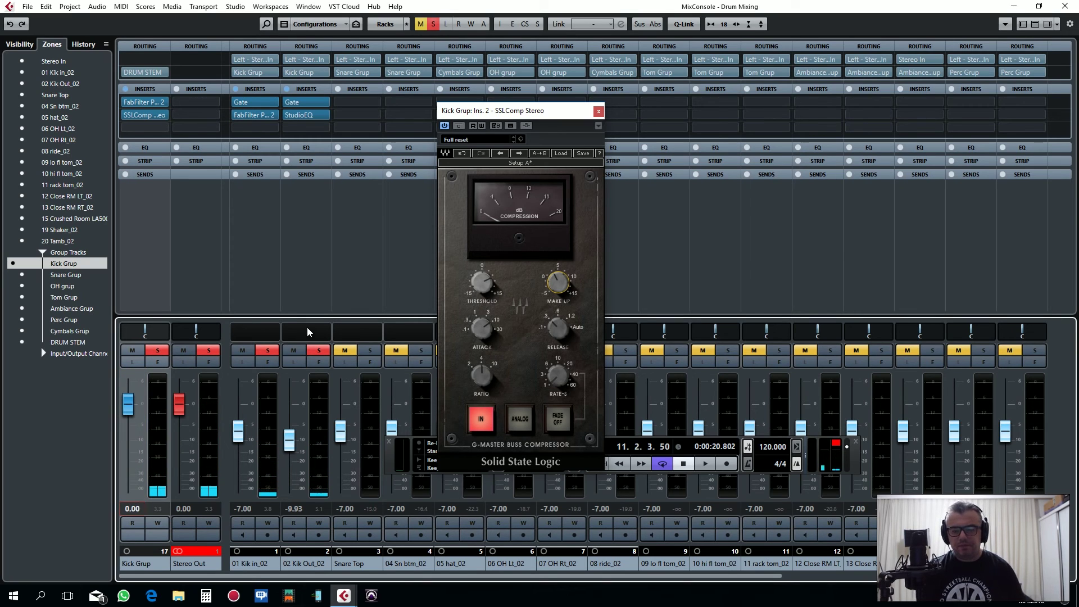
key("space")
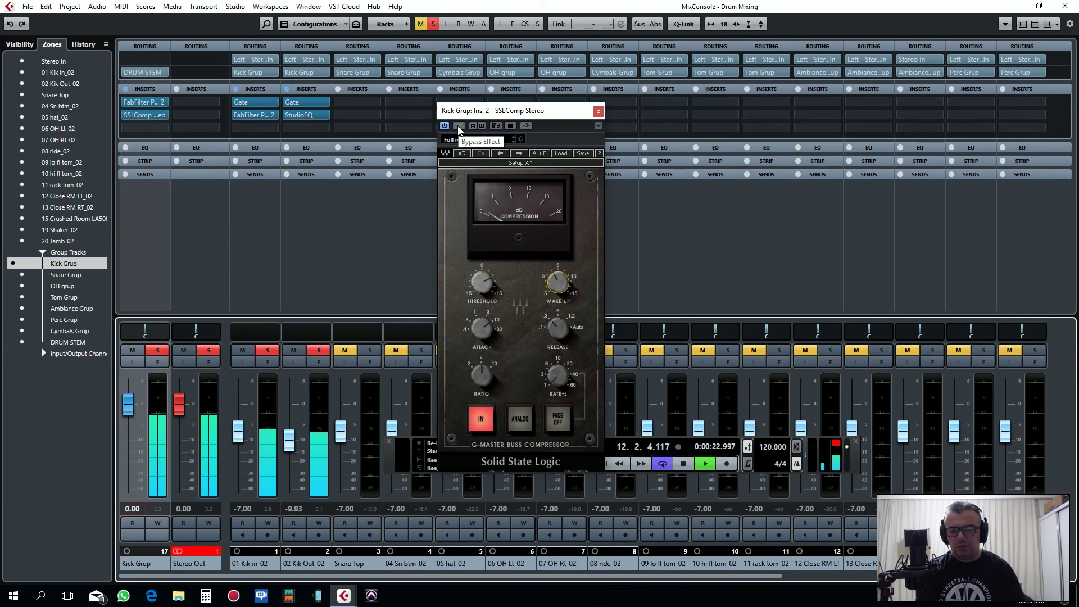
left_click(459, 127)
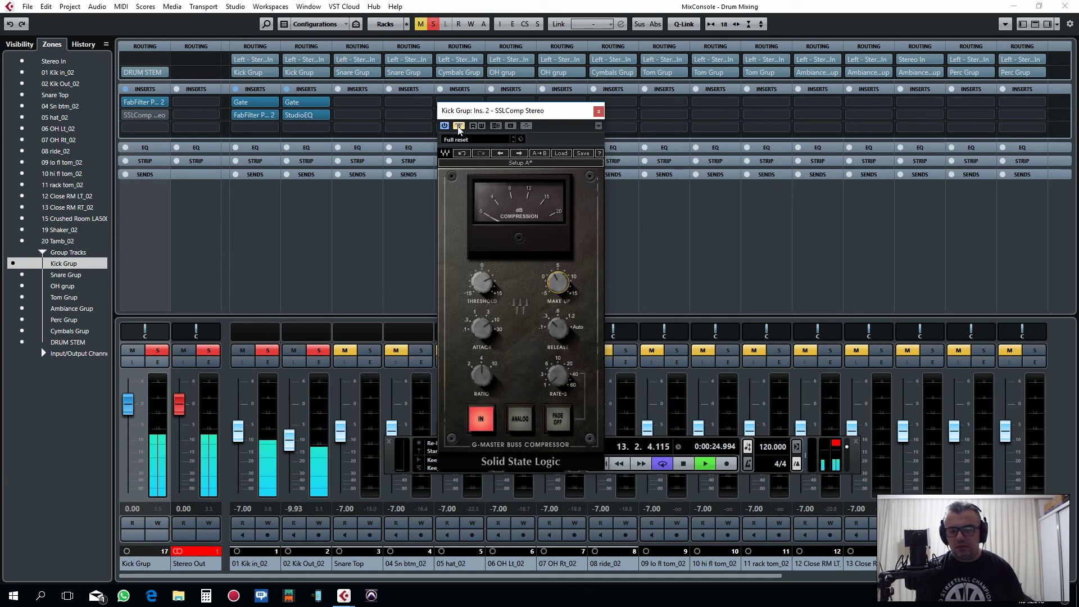
left_click(459, 127)
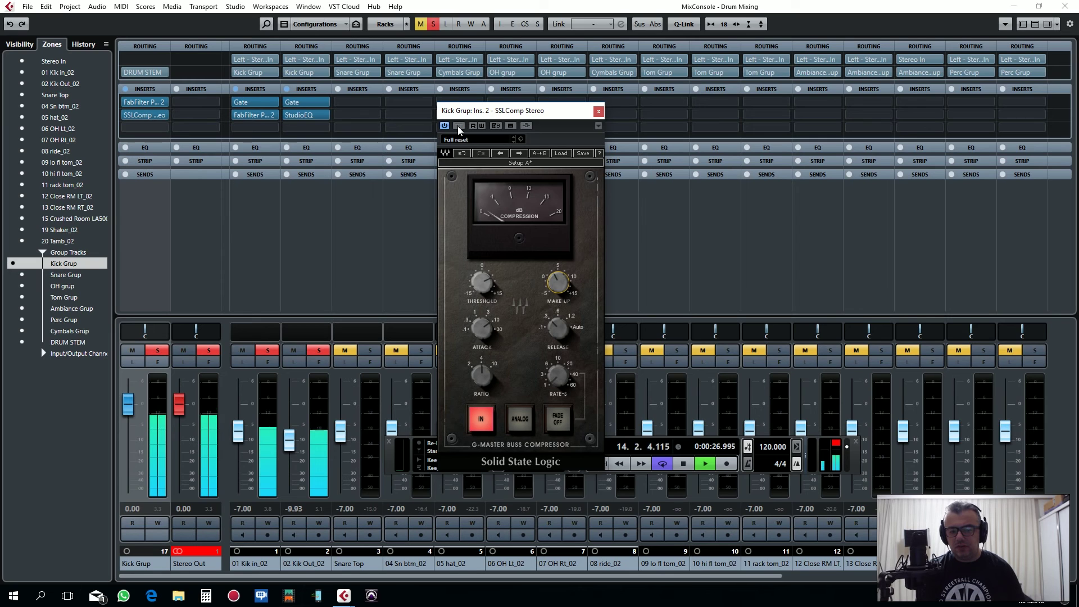
Reset the Stereo Out and Kick Grup peak readings, then raise SSLComp's make-up gain and stop playback.
left_click(205, 508)
left_click(158, 508)
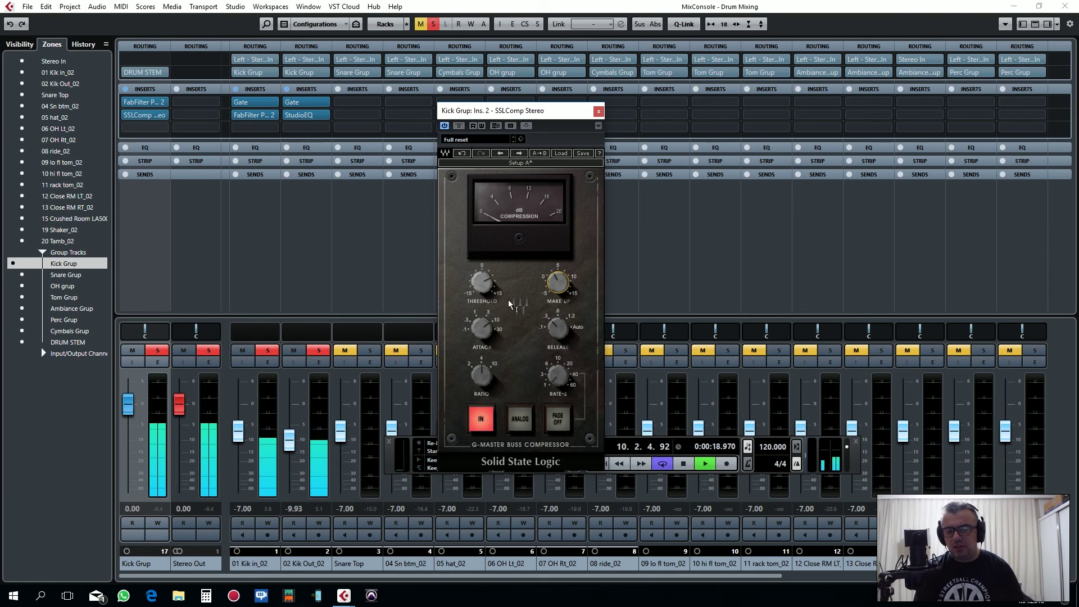
scroll(579, 270, "up", 5)
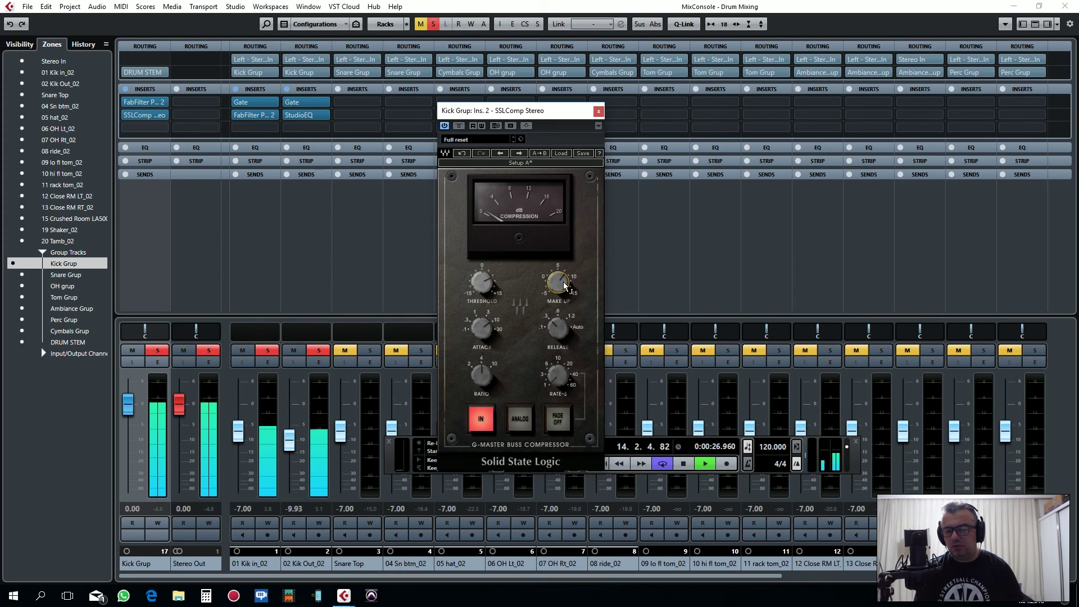
key("space")
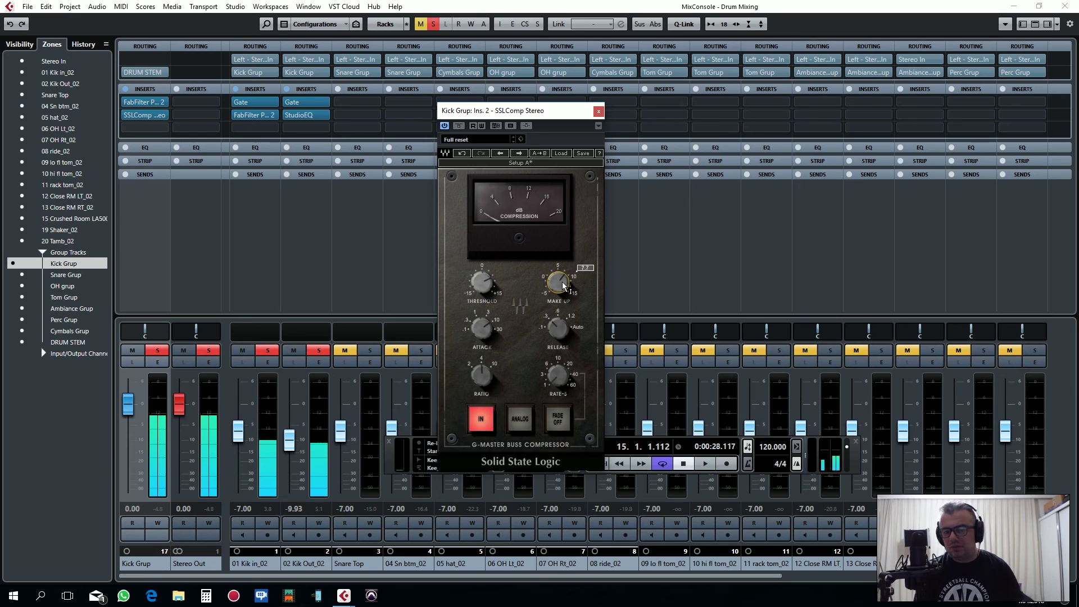
Lower SSLComp's make-up gain on the Kick Grup and compare the playing kick with the compressor bypassed and engaged.
left_click_drag(564, 286, 564, 287)
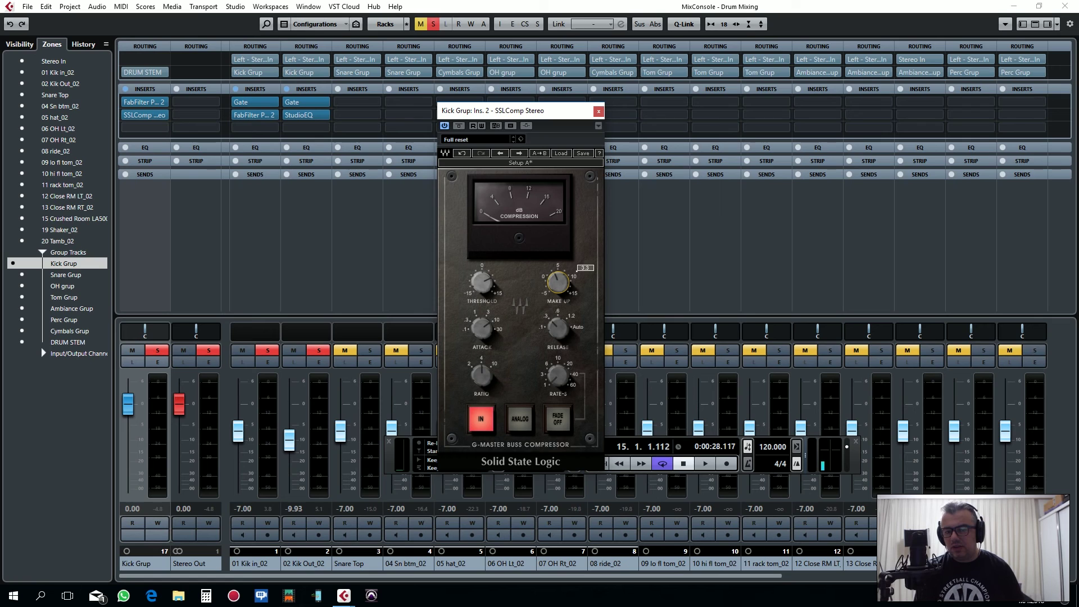
key("space")
left_click(459, 125)
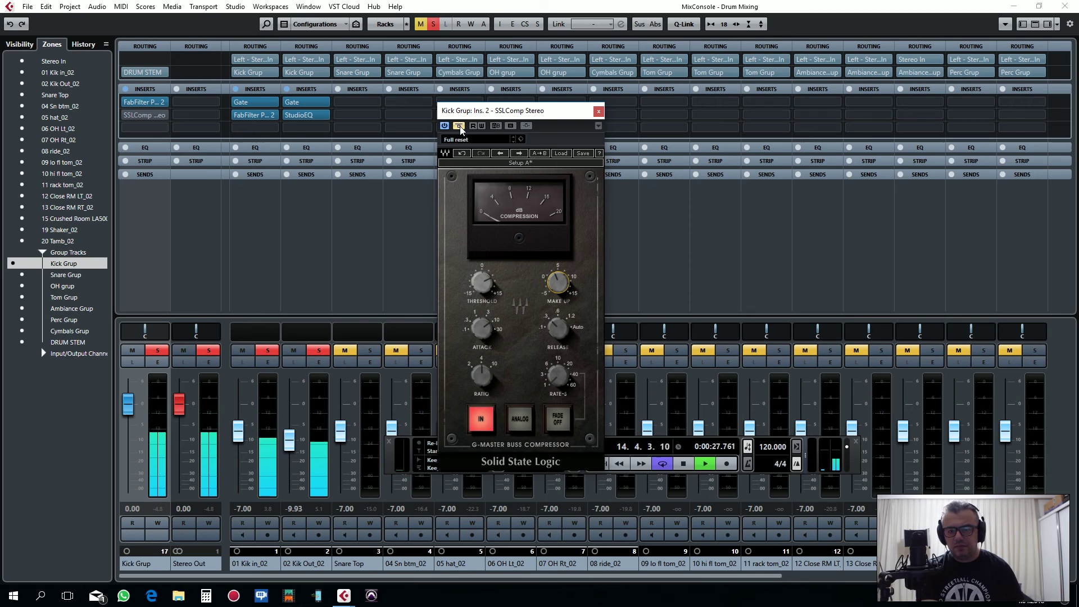
left_click(460, 126)
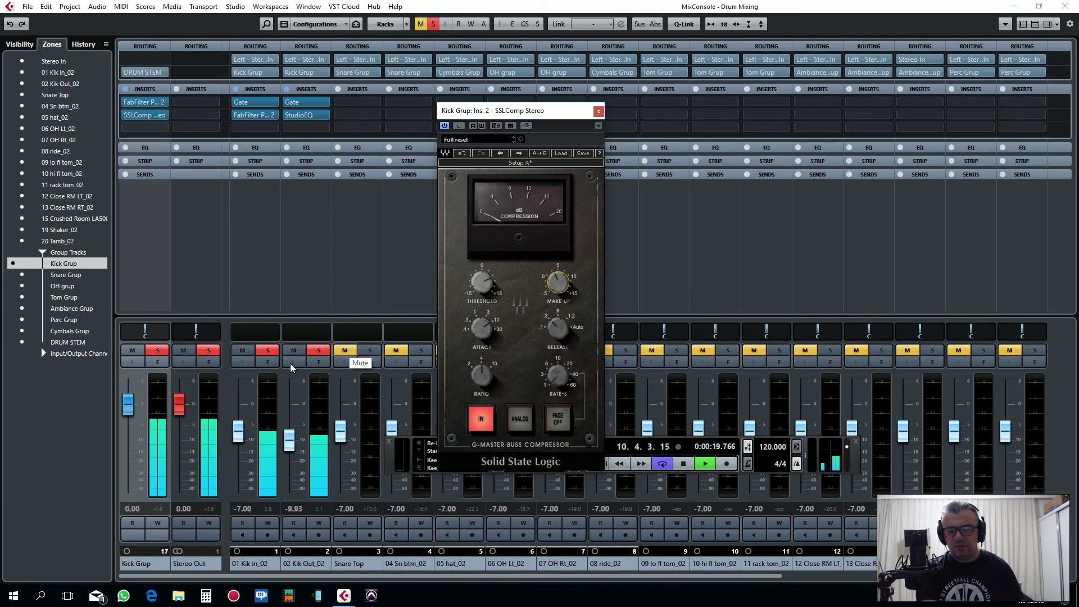
Raise the Kick Grup fader to 6.02 dB, compare SSLComp bypassed and engaged, then stop playback and close the compressor.
left_click_drag(126, 405, 132, 378)
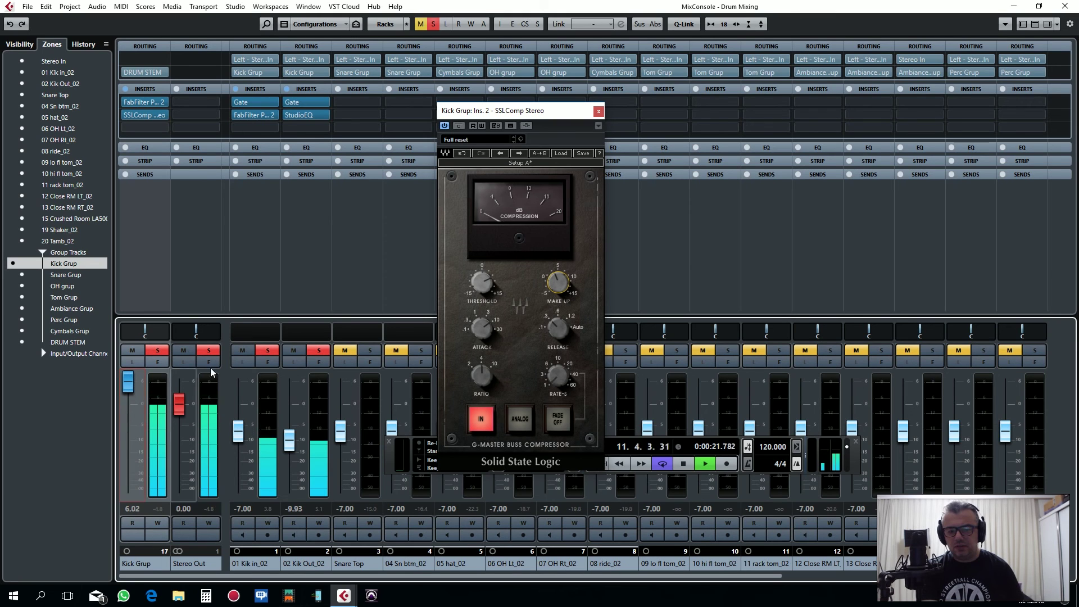
left_click(459, 126)
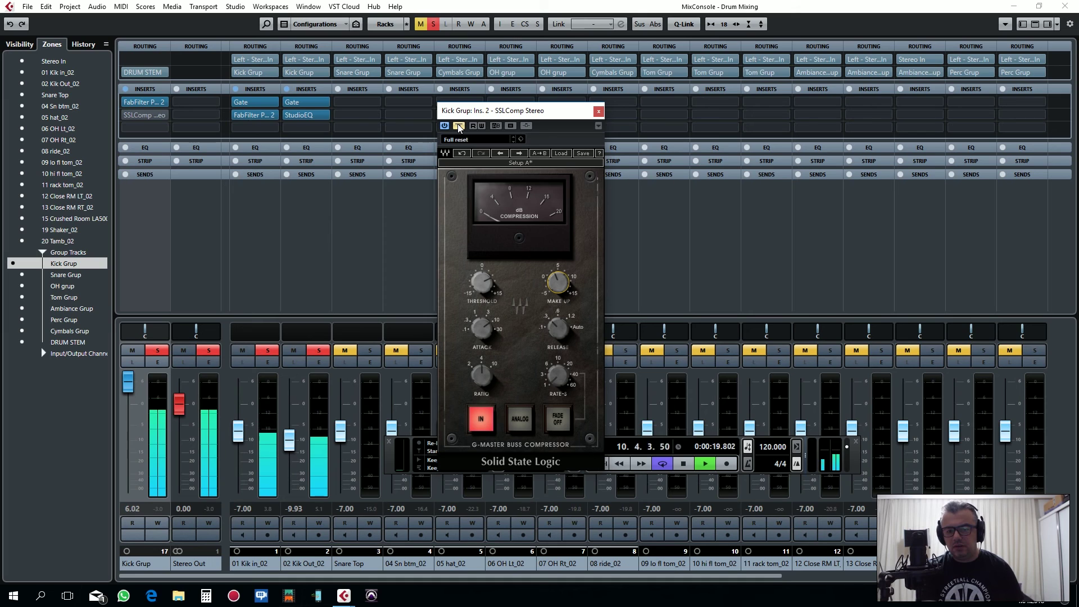
left_click(459, 126)
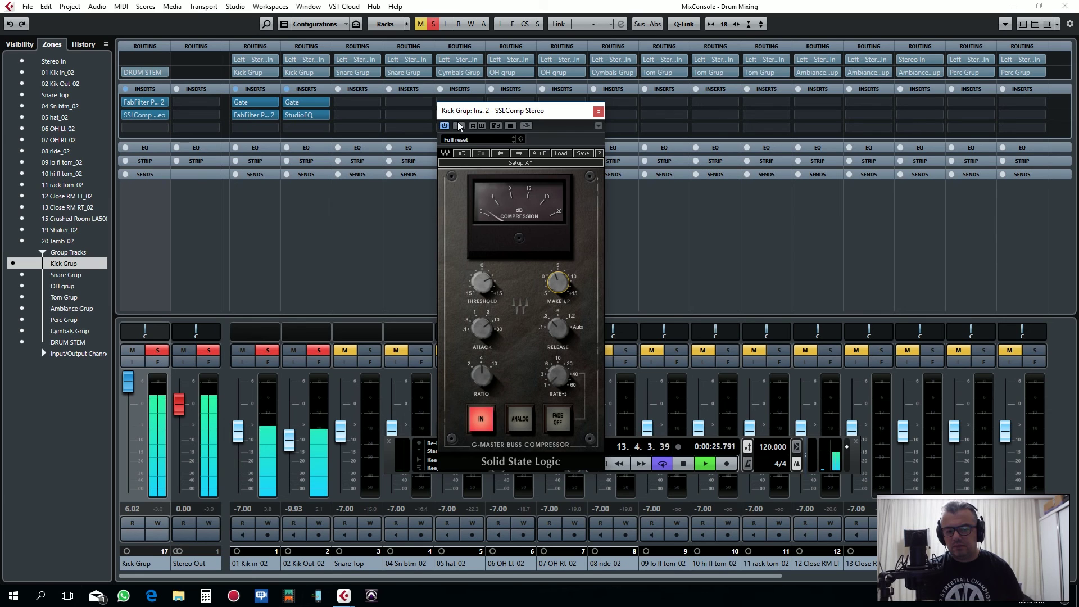
key("space")
left_click(599, 110)
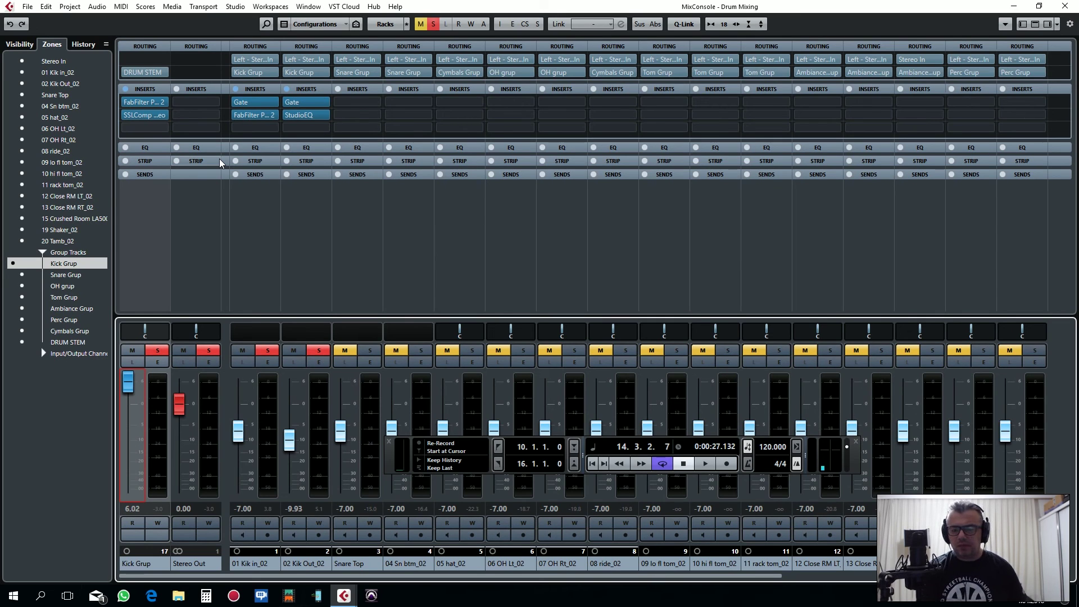
Compare the playing kick with all inserts bypassed and re-engaged on Kick Grup, 01 Kik in_02 and 02 Kik Out_02.
left_click(125, 89)
left_click(235, 89)
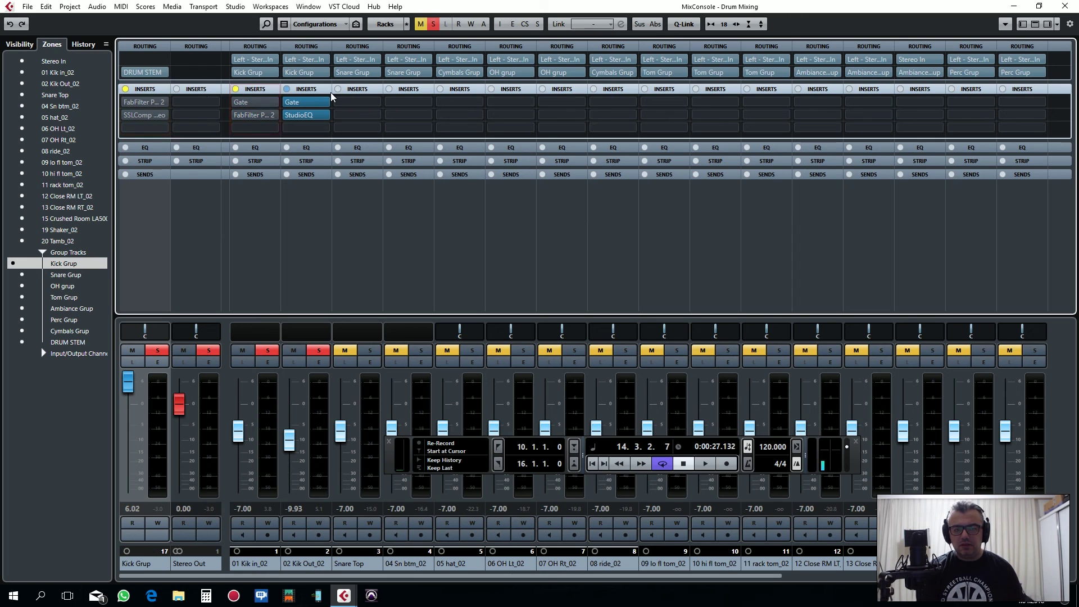
left_click(287, 89)
key("space")
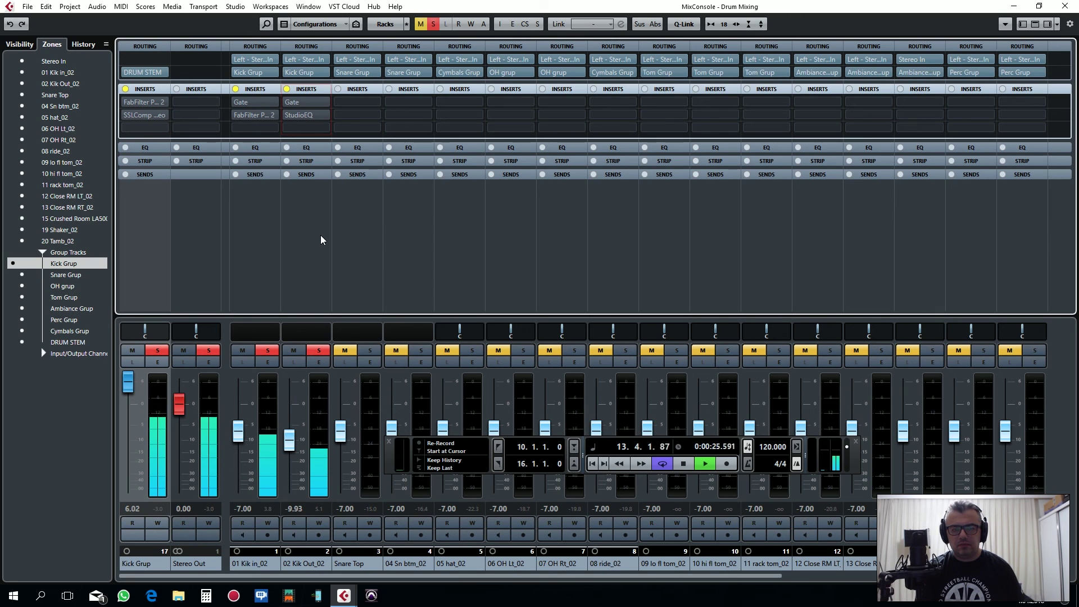
key("space")
left_click(125, 89)
left_click(235, 89)
left_click(286, 89)
key("space")
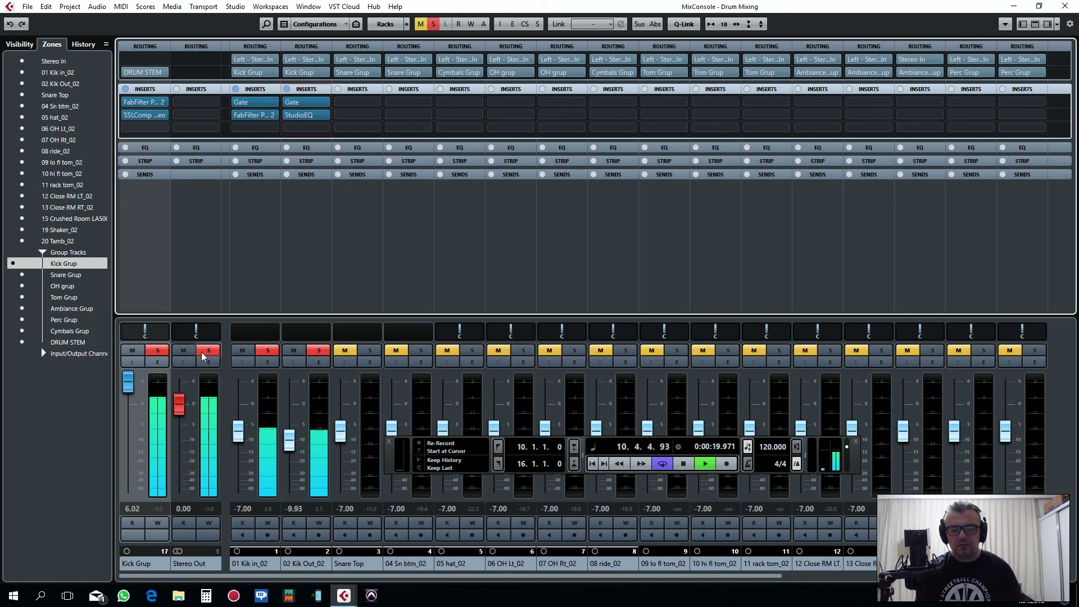
Lower the Kick Grup fader to 4.49 dB and briefly open the Stereo Out channel settings.
left_click_drag(133, 383, 130, 397)
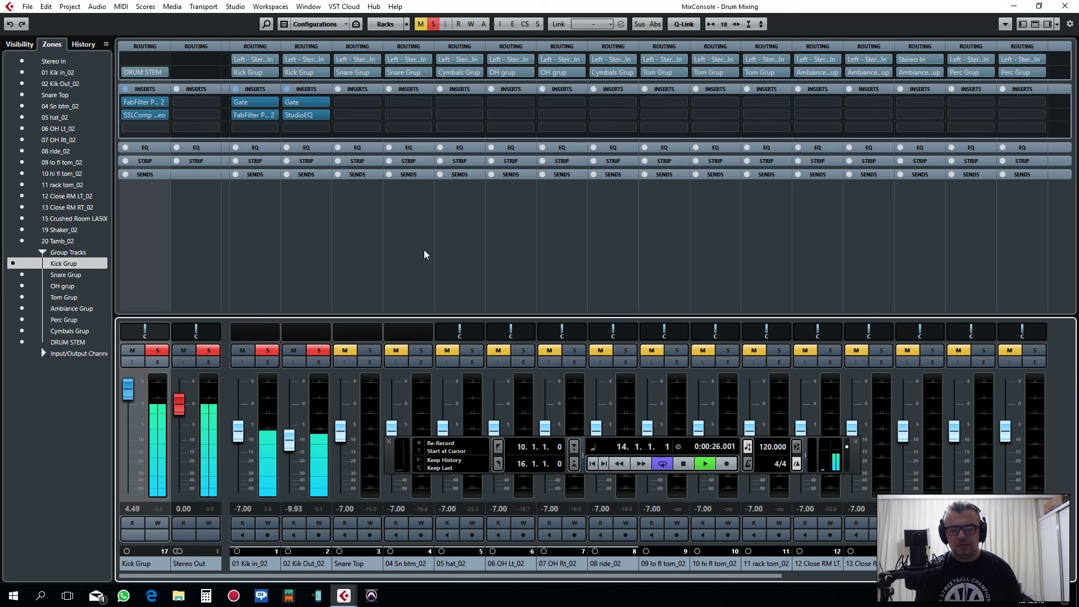
left_click(210, 362)
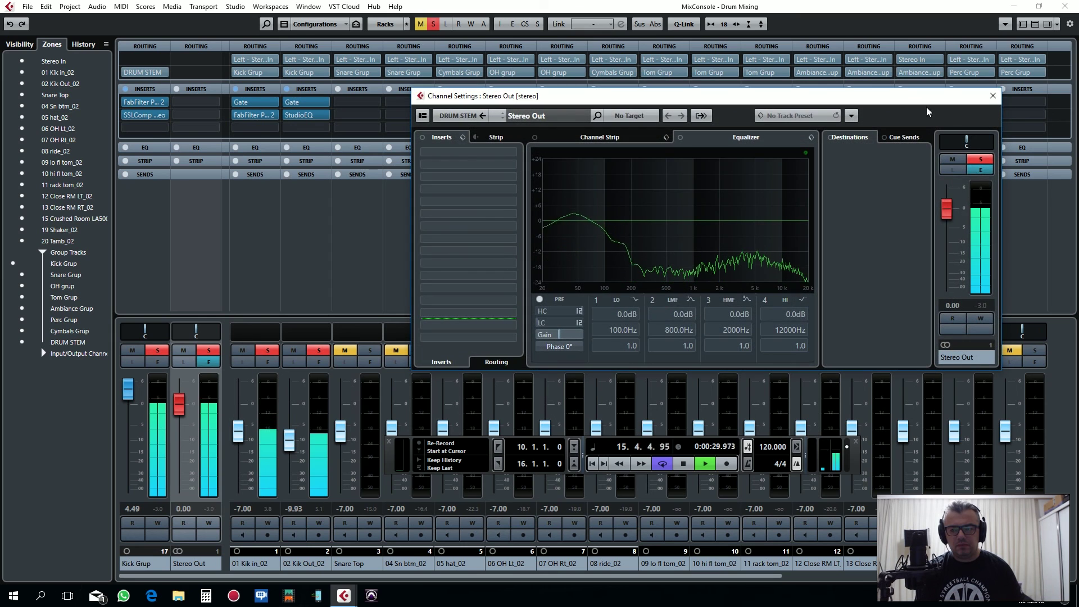
left_click(992, 100)
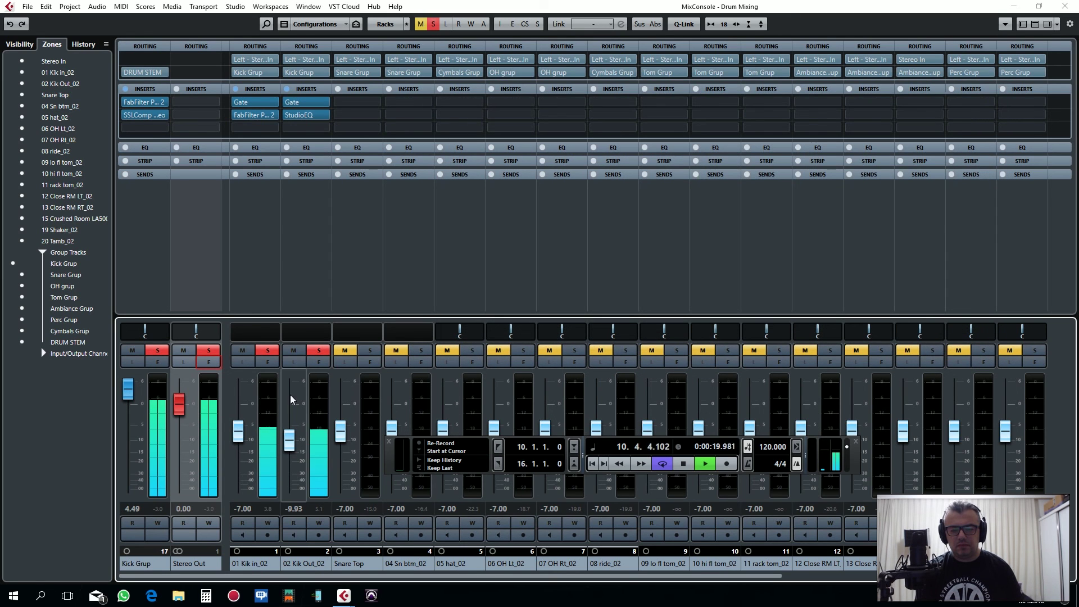
key("s")
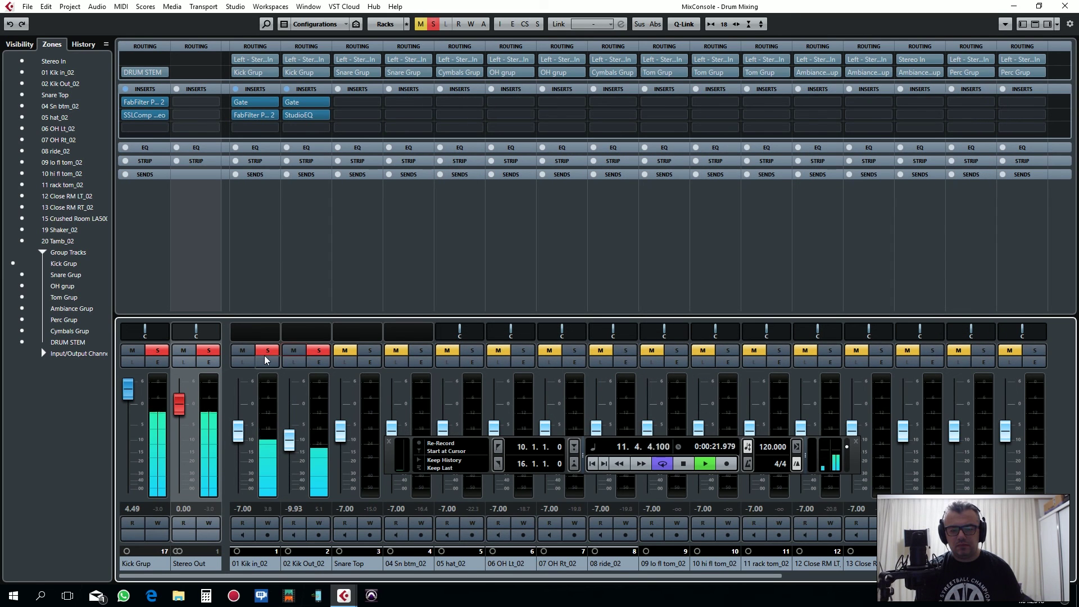
Reduce the low-shelf boost in Pro-Q 2 on 01 Kik in_02 and set the Kick Grup fader to 5.80 dB.
left_click(247, 115)
mouse_move(518, 296)
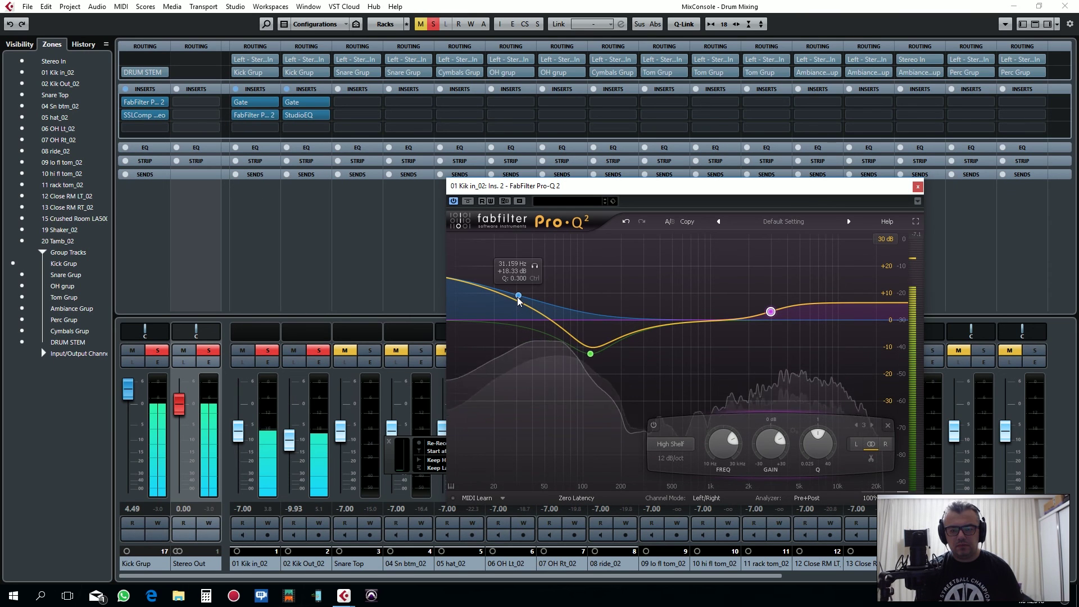
left_click_drag(519, 298, 518, 310)
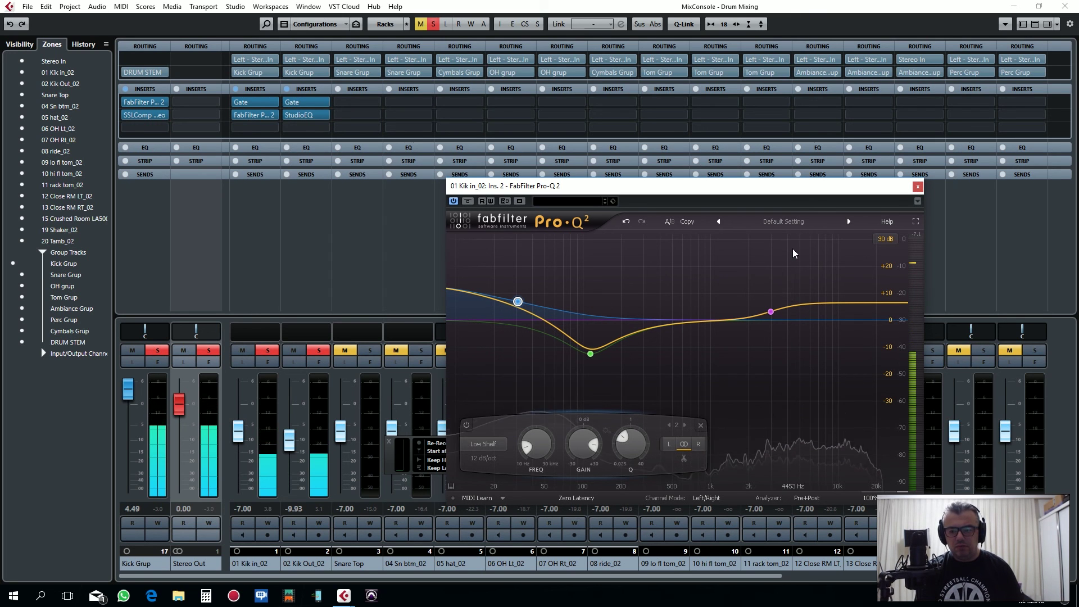
left_click(917, 188)
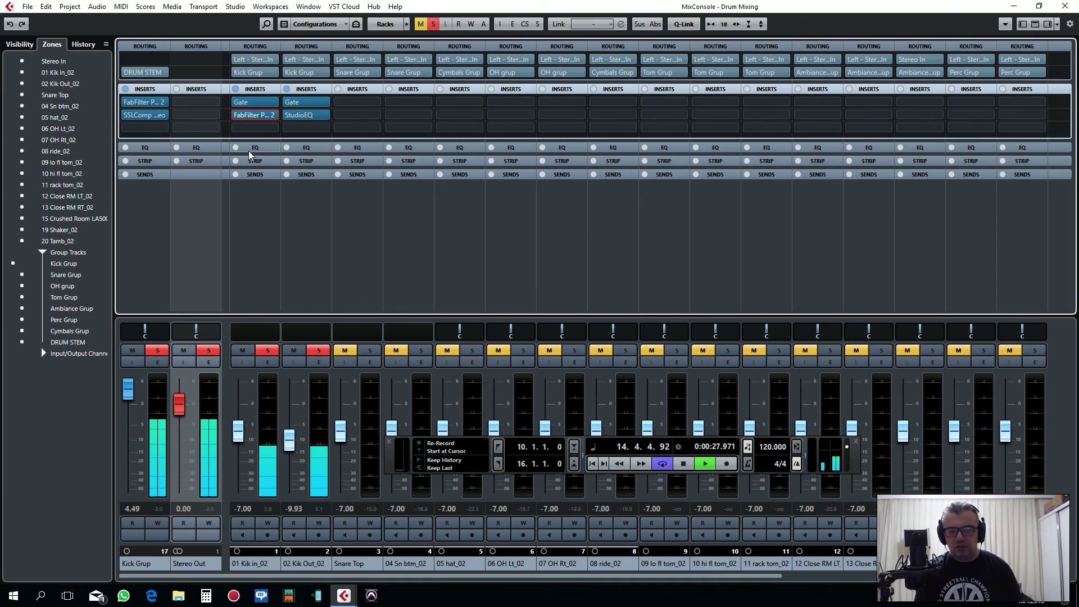
left_click_drag(127, 398, 127, 387)
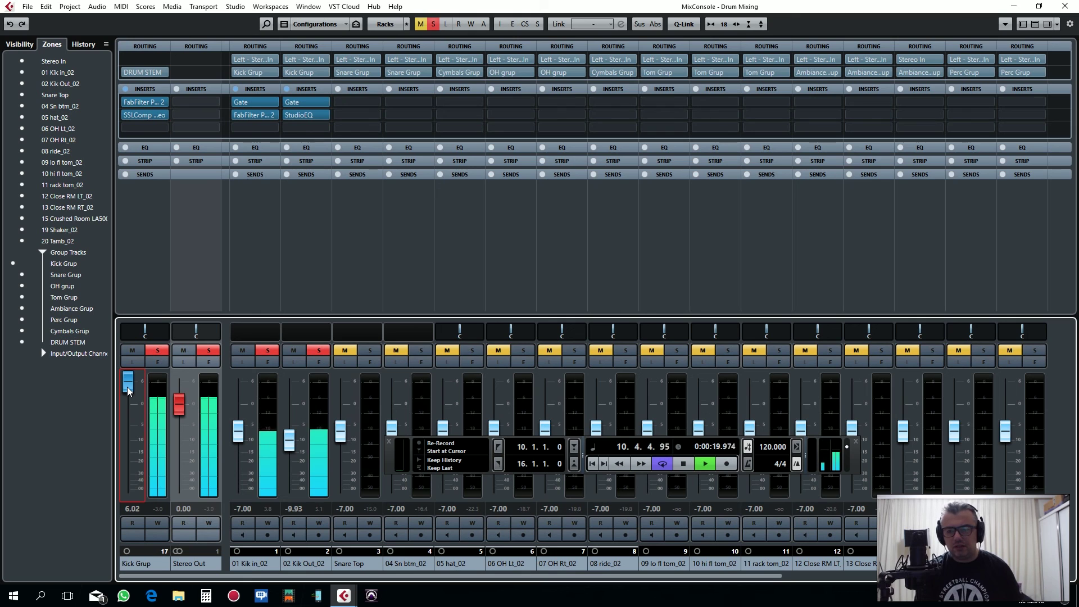
left_click_drag(127, 387, 128, 393)
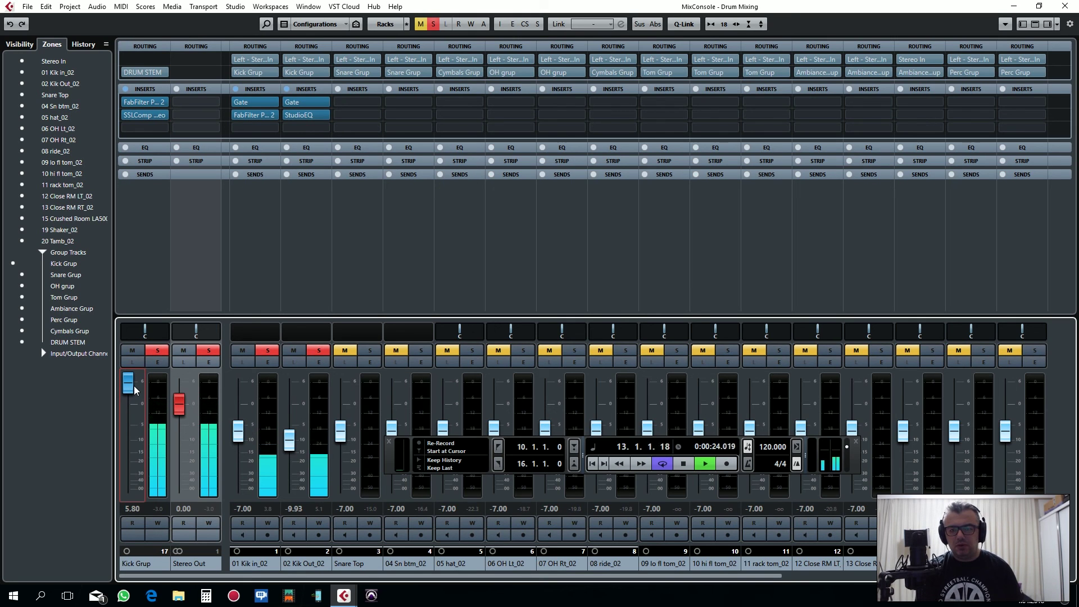
Solo Snare Top and 04 Sn btm_02 to audition them with the playing kick, then remove both solos.
left_click(364, 349)
left_click(421, 350)
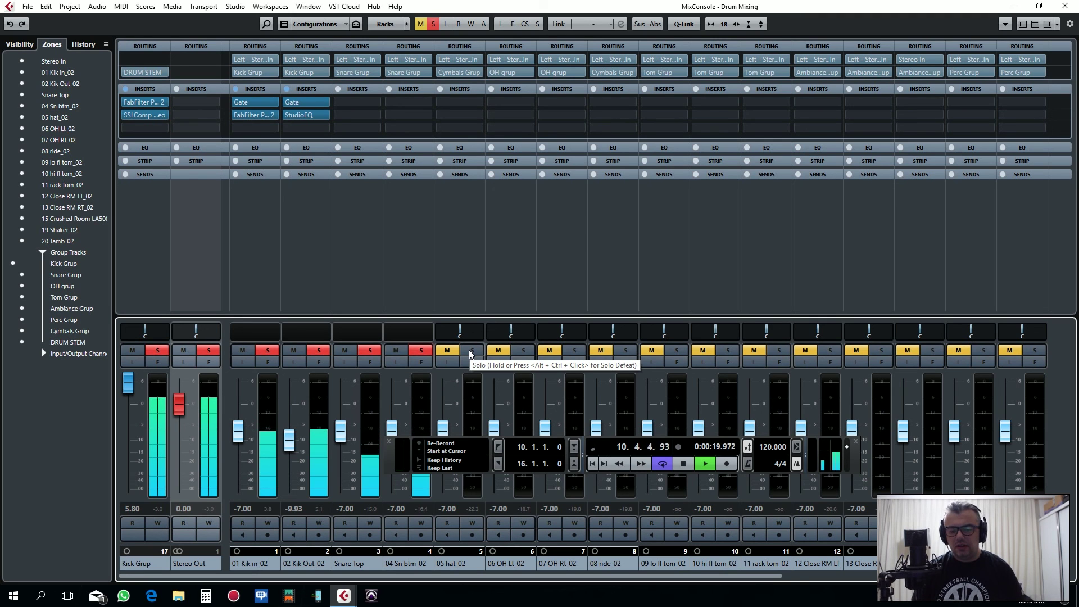
left_click(417, 347)
left_click(376, 350)
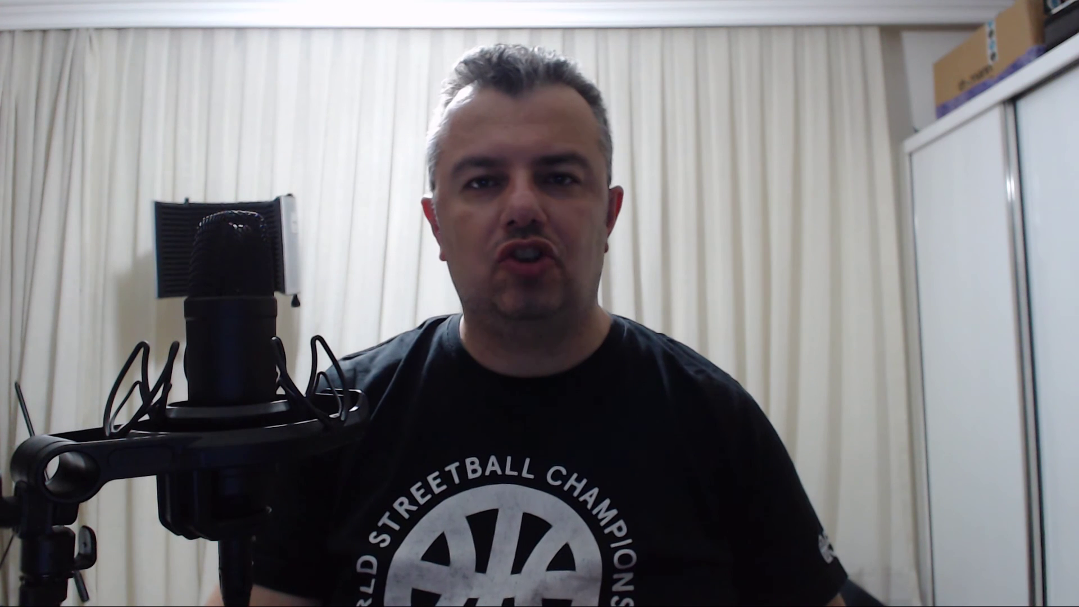